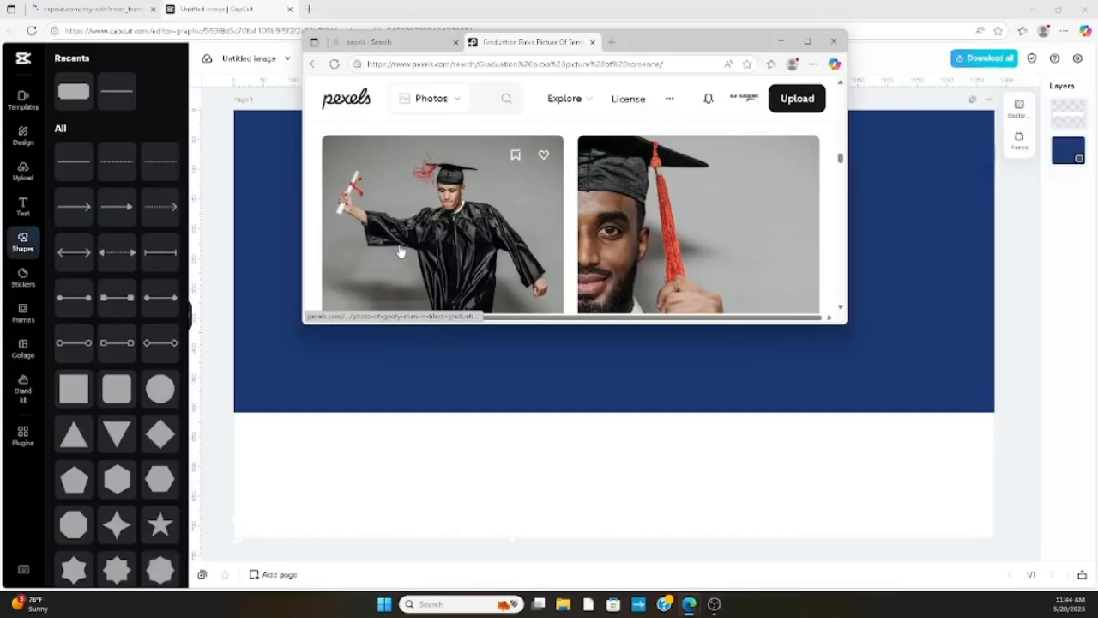
Step: Pick the photo of a graduate in a black gown on Pexels and download it in the Small 640x959 size
scroll(601, 186, "down", 5)
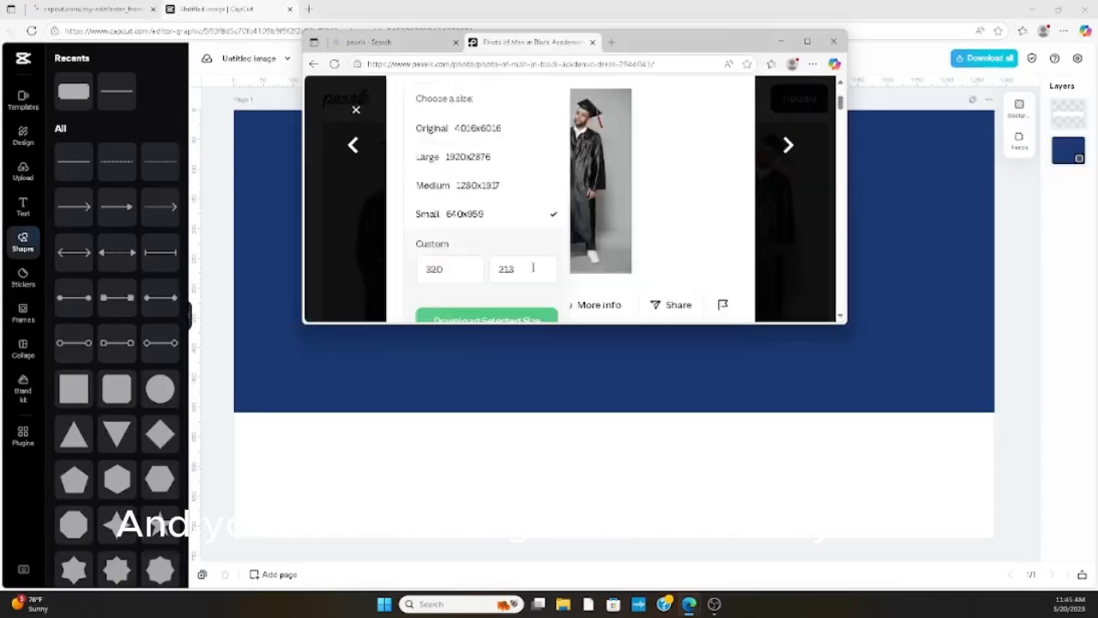
scroll(532, 267, "down", 2)
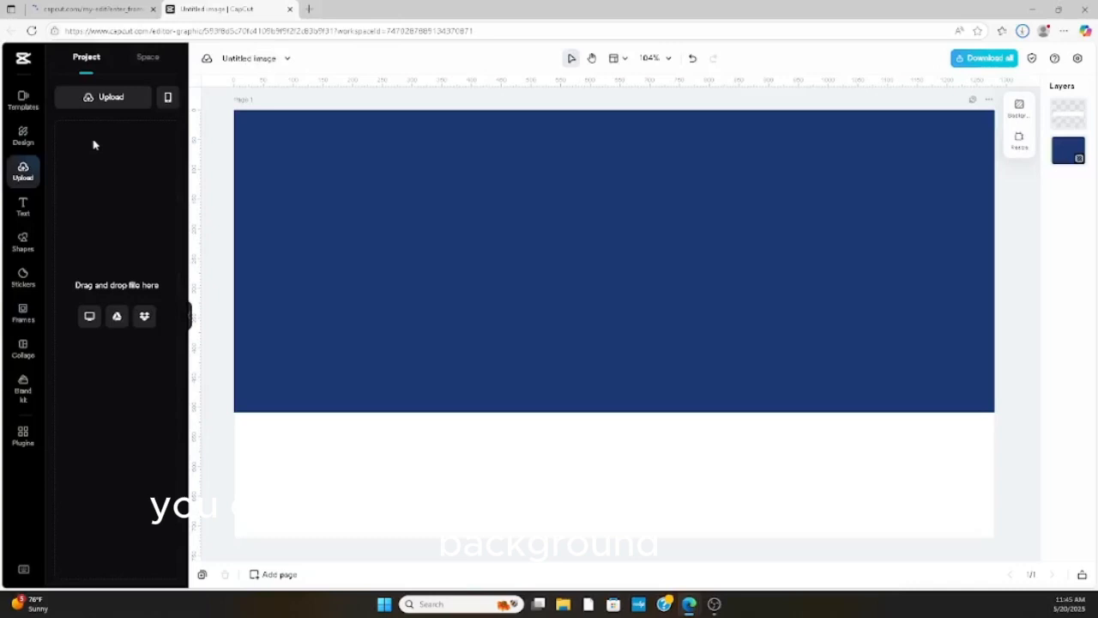
Step: Add the downloaded graduate photo to the CapCut canvas and remove its background with Auto removal
left_click(94, 145)
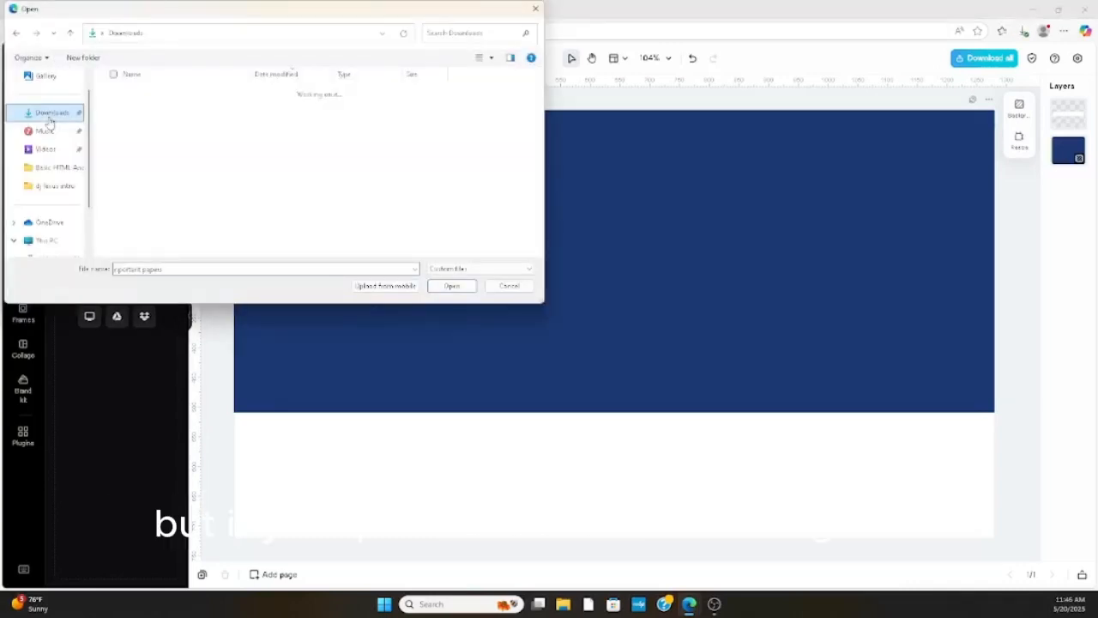
left_click(73, 143)
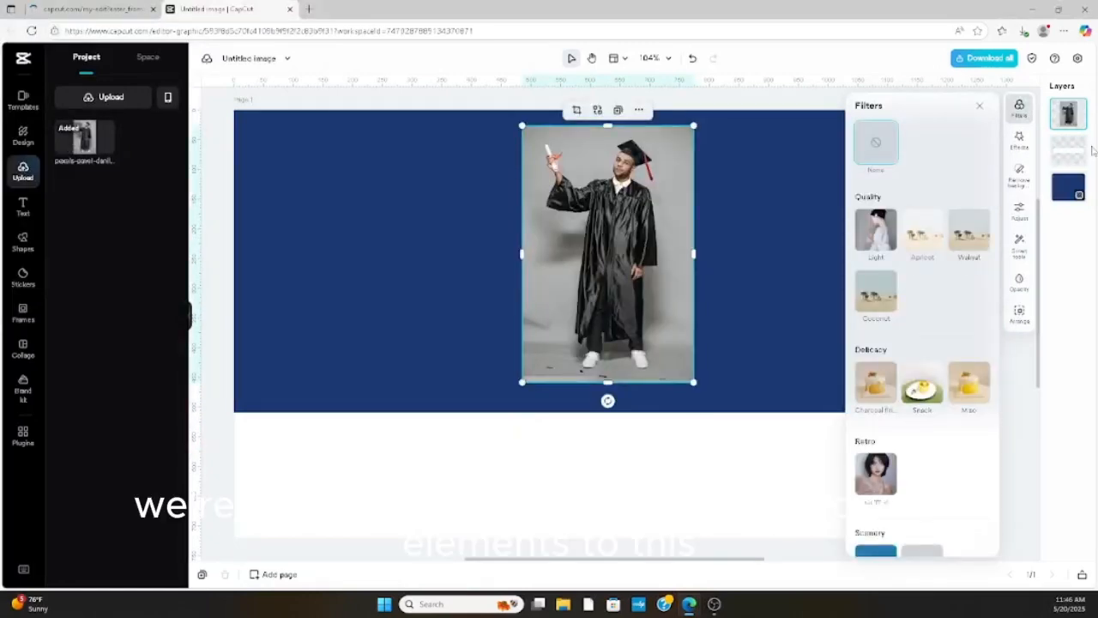
left_click(1019, 174)
left_click(983, 148)
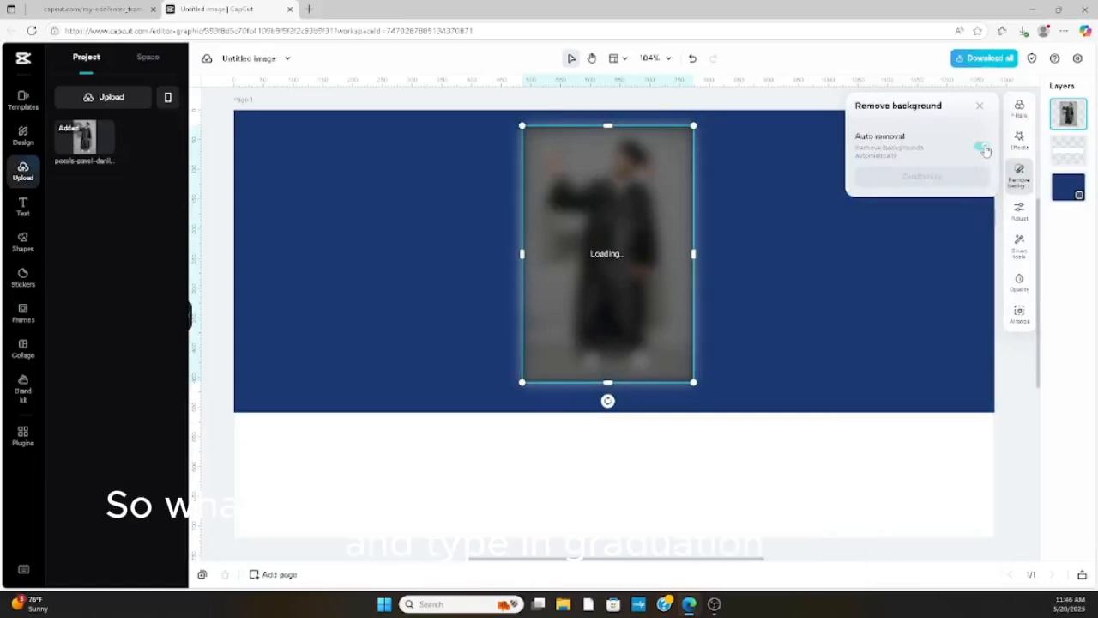
Step: Send the graduate cut-out one layer backward, behind the white band, and enlarge it until the cap nears the page's upper edge
right_click(616, 374)
mouse_move(729, 476)
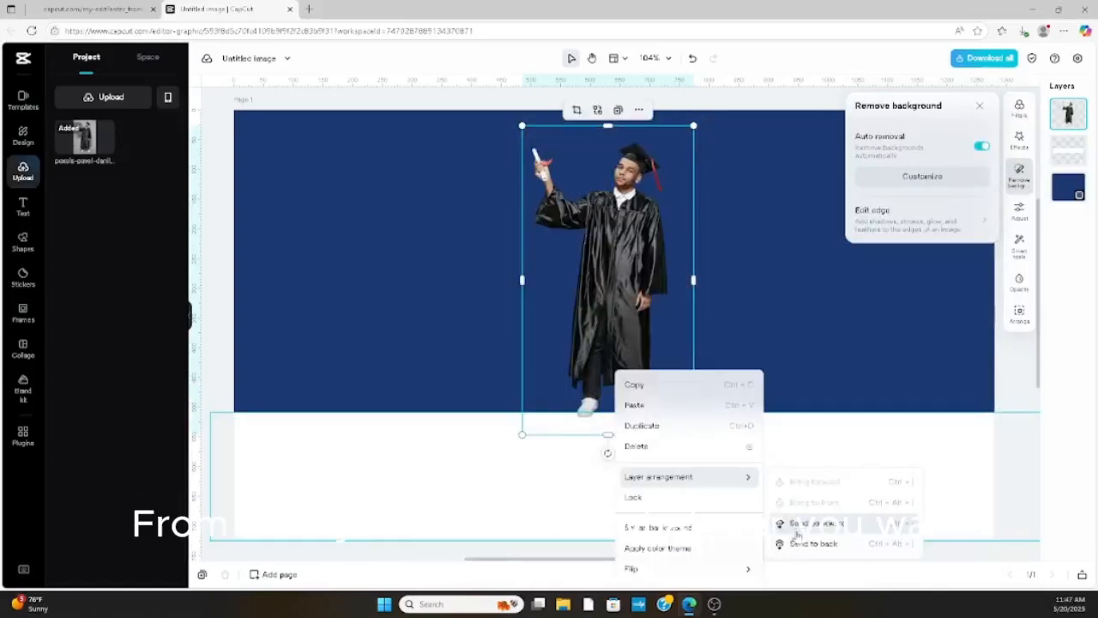
left_click(797, 533)
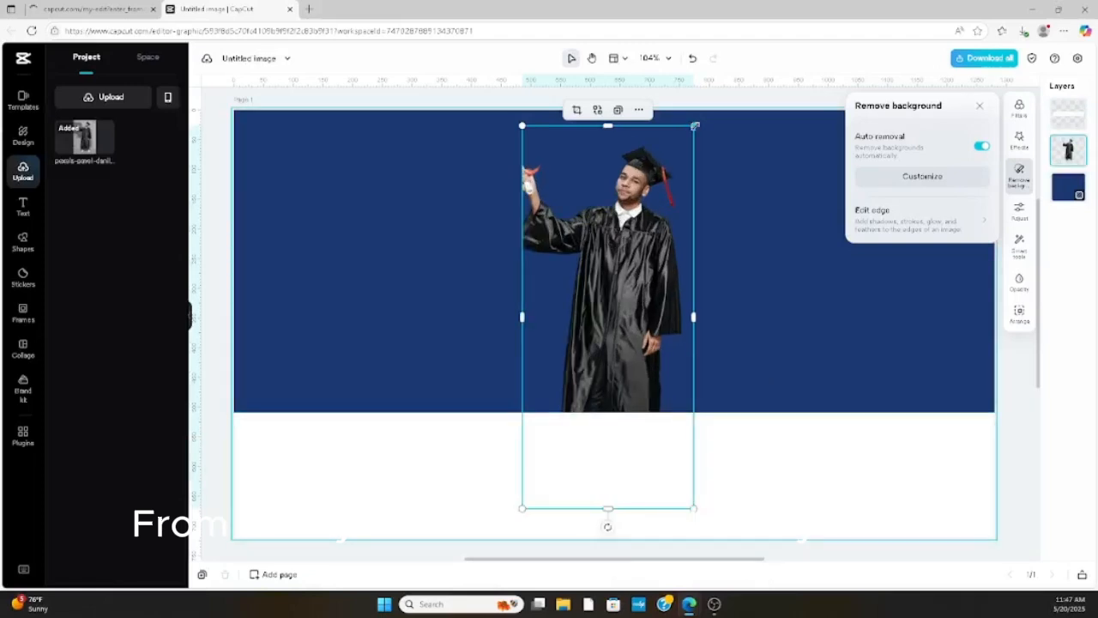
left_click_drag(695, 126, 707, 94)
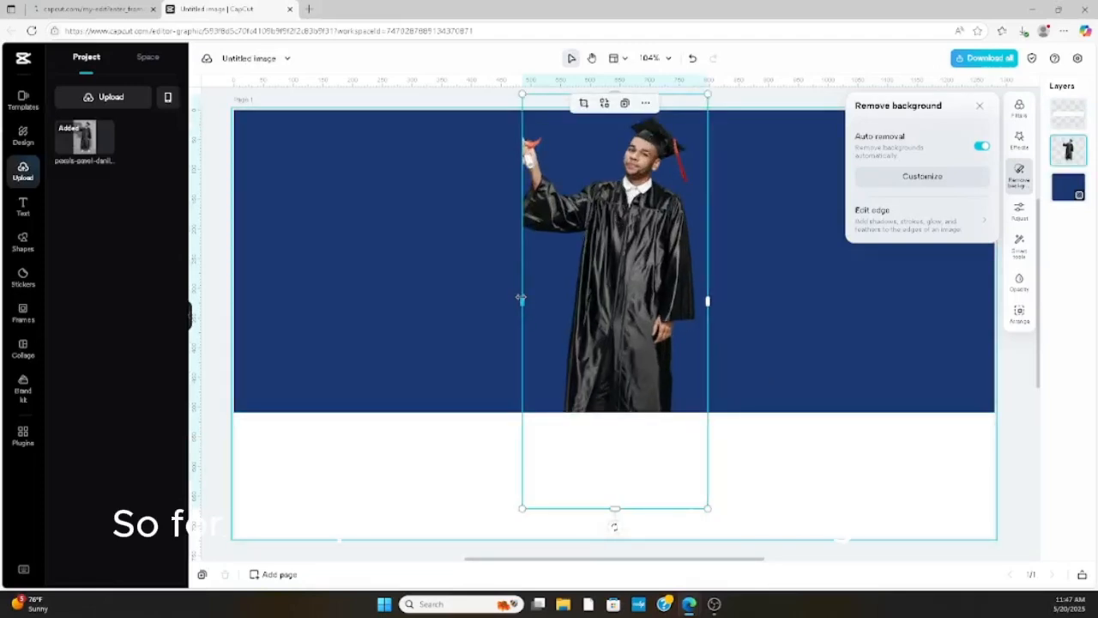
left_click(478, 212)
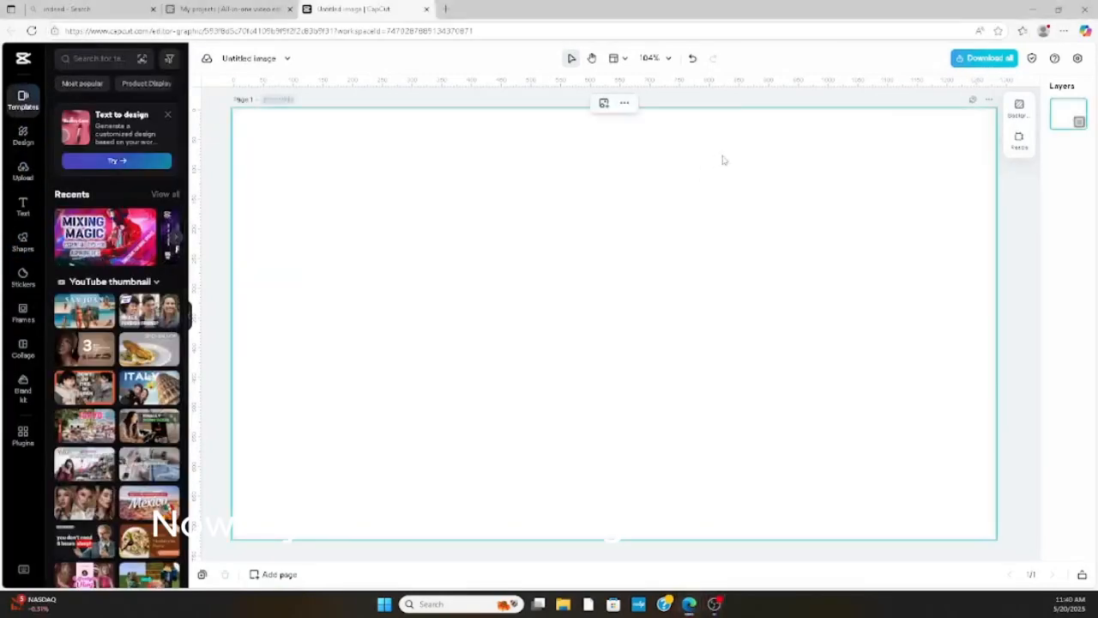
Step: Set the blank page's background to a custom solid dark blue
left_click(1019, 107)
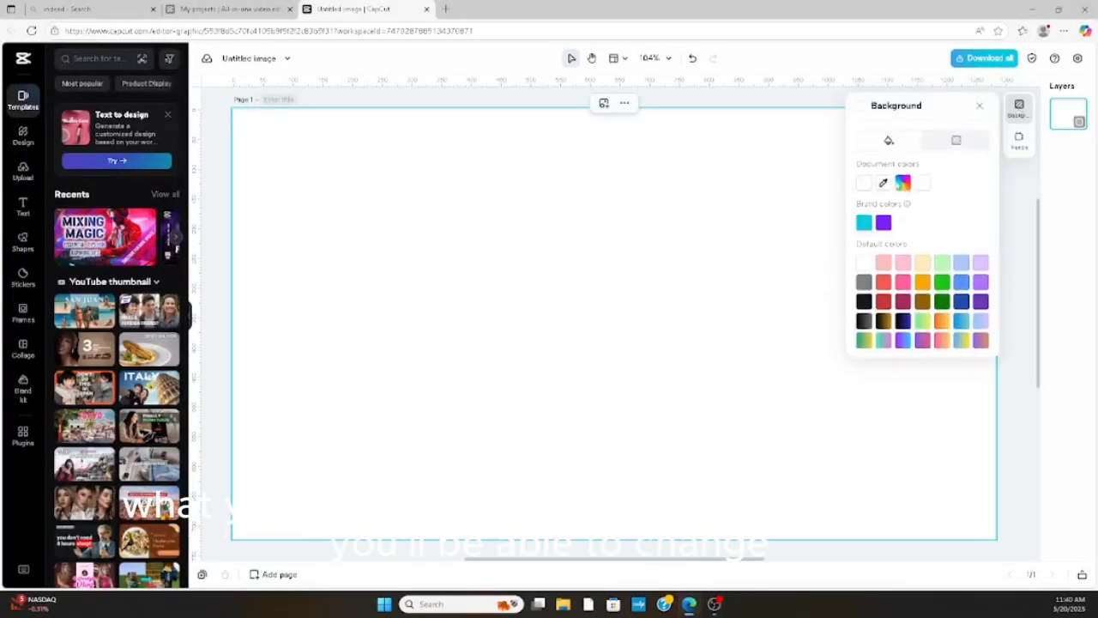
left_click(902, 182)
left_click(905, 328)
left_click(947, 267)
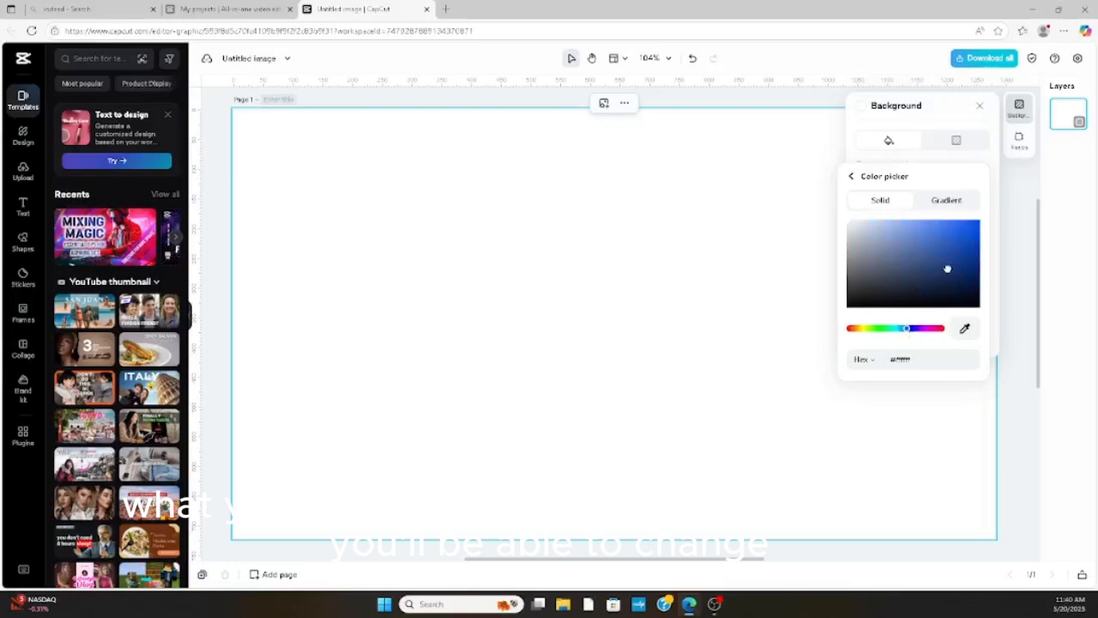
left_click(671, 309)
left_click(980, 106)
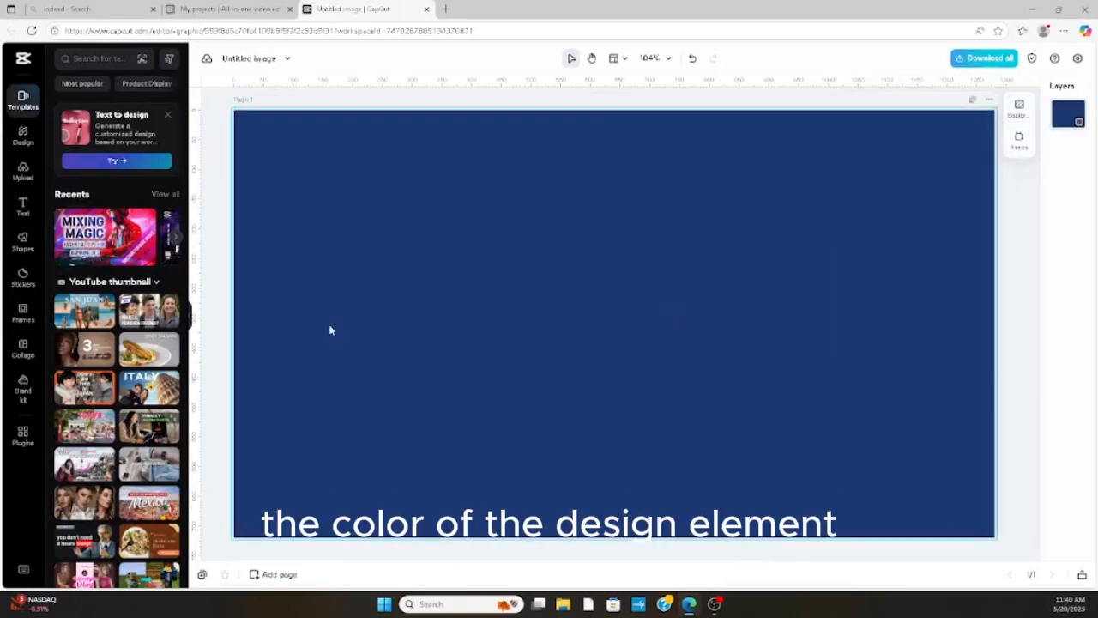
Step: Add the recently used rectangle shape and move it to the page's lower-left corner
left_click(24, 241)
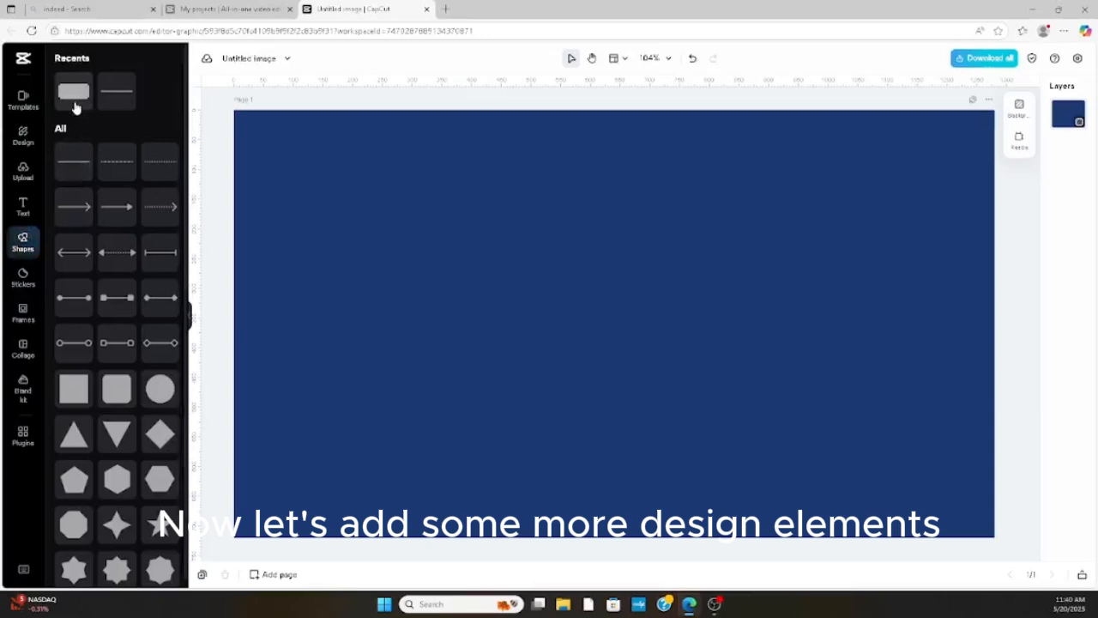
left_click_drag(84, 11, 138, 304)
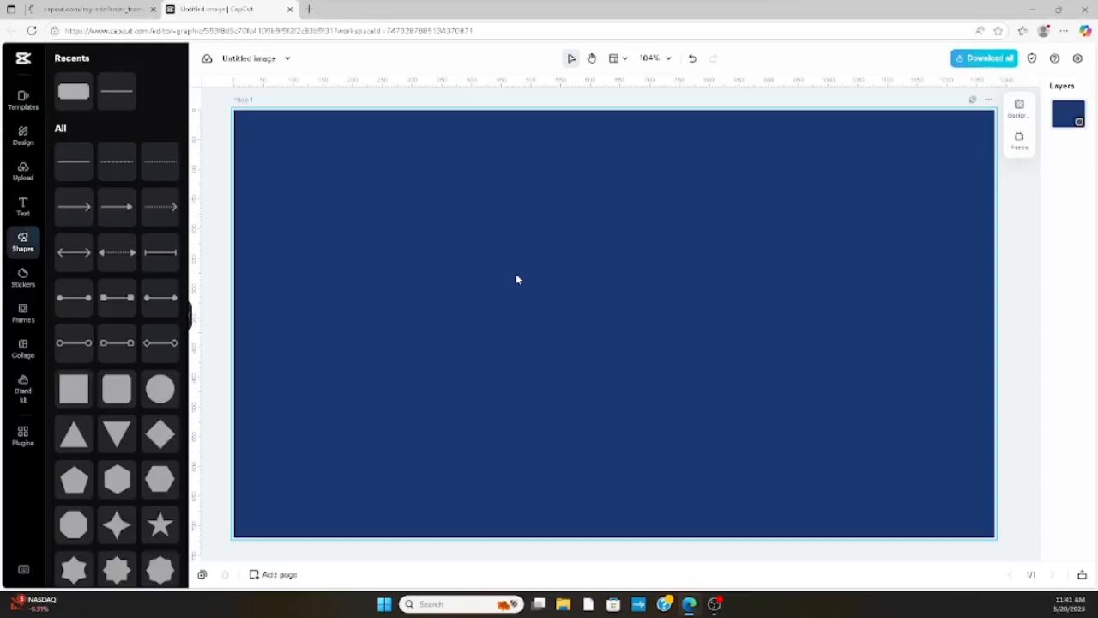
left_click(73, 91)
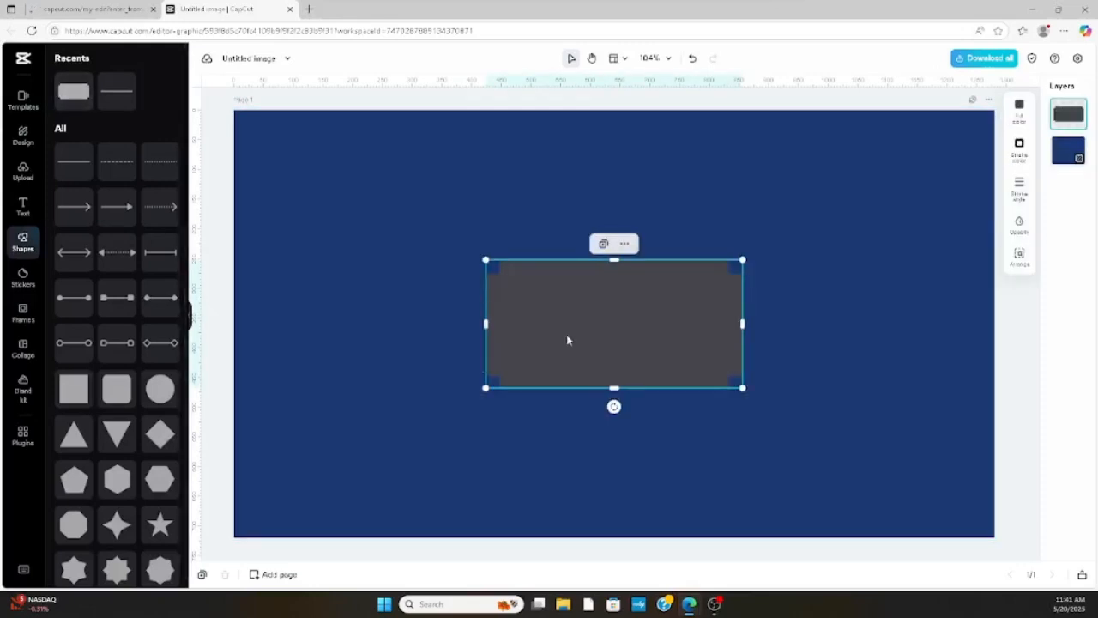
left_click_drag(566, 338, 304, 479)
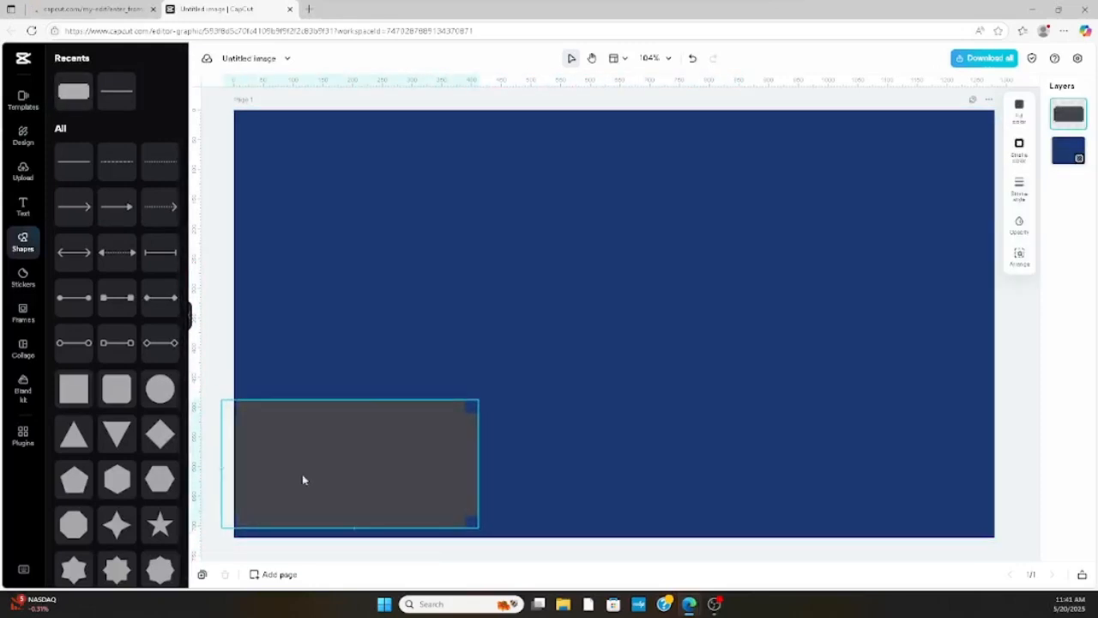
Step: Stretch the rectangle past both sides of the page and move it down to cover the lower edge as a full-width band
left_click_drag(478, 464, 1062, 441)
right_click(1064, 442)
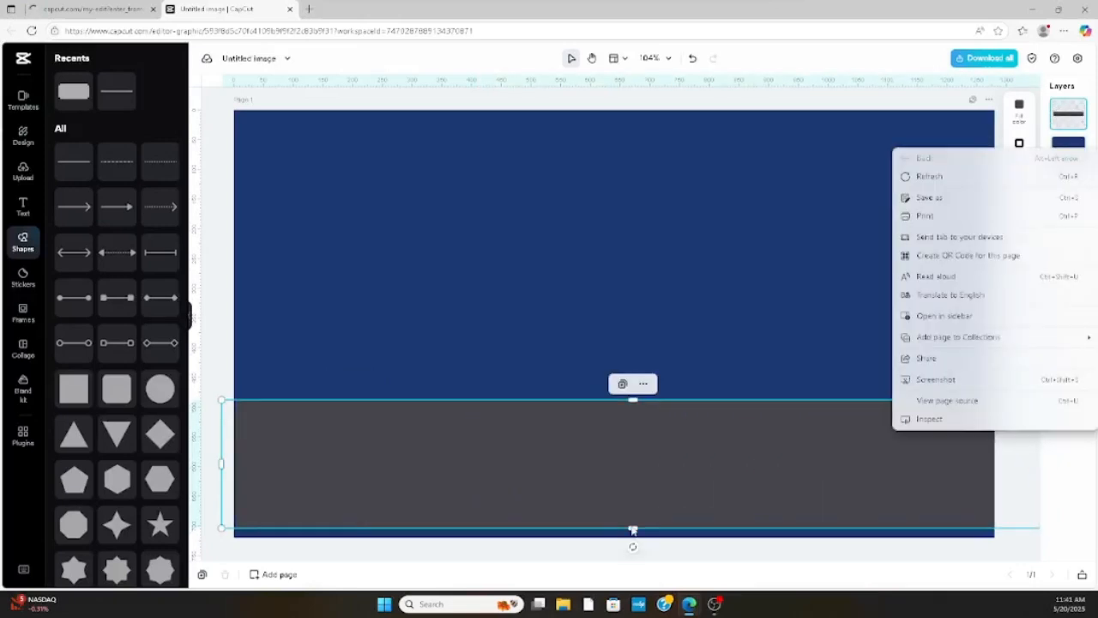
left_click_drag(633, 527, 636, 538)
left_click_drag(228, 473, 211, 478)
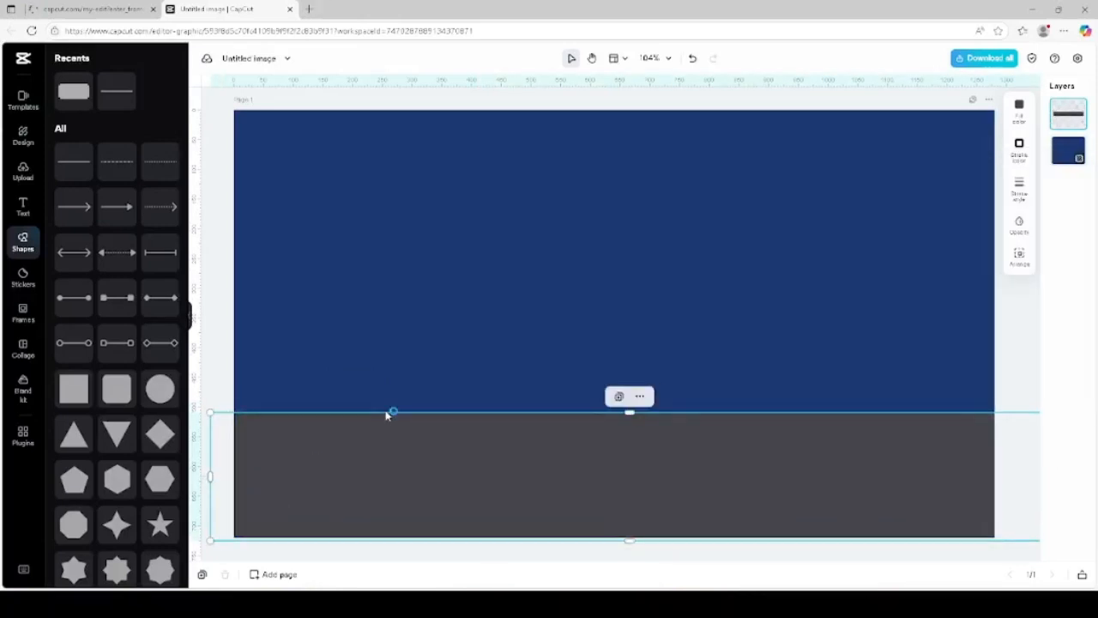
Step: Change the fill color of the band along the page's lower edge to white
left_click(578, 335)
left_click(640, 442)
left_click(1019, 110)
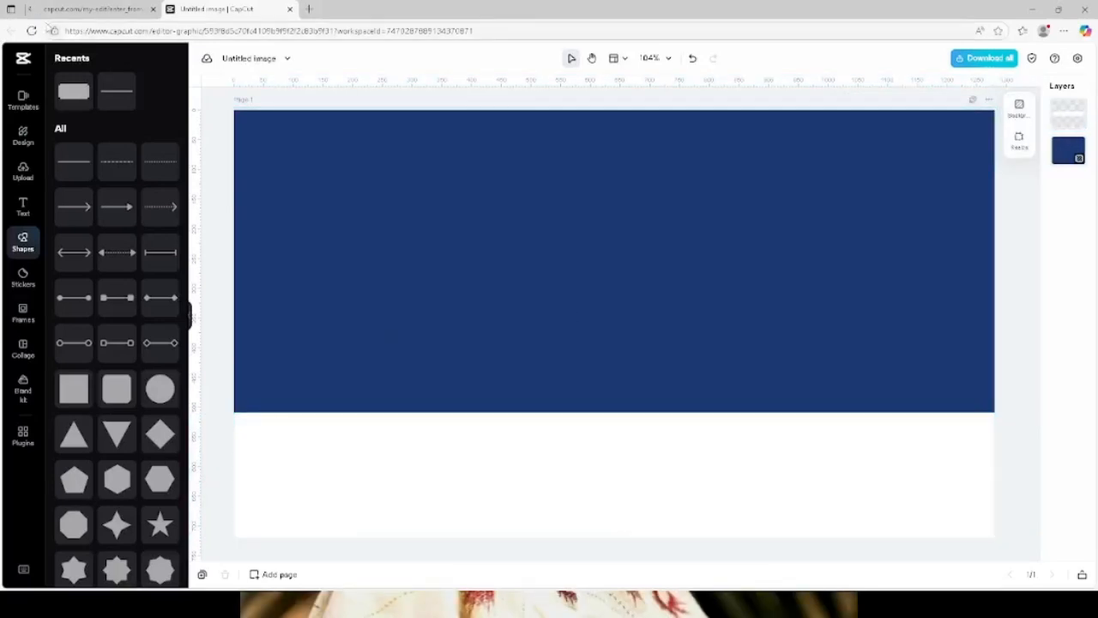
Step: Open Pexels in a separate browser window and search its photos for "Graduation picxa picture of someone"
left_click_drag(464, 0, 464, 4)
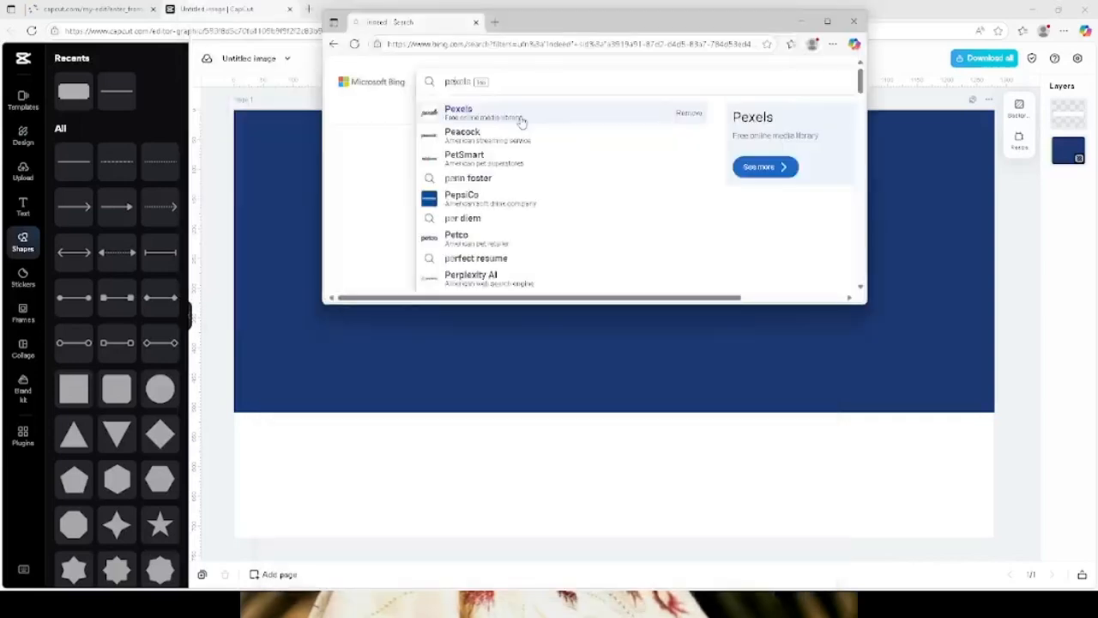
left_click(520, 121)
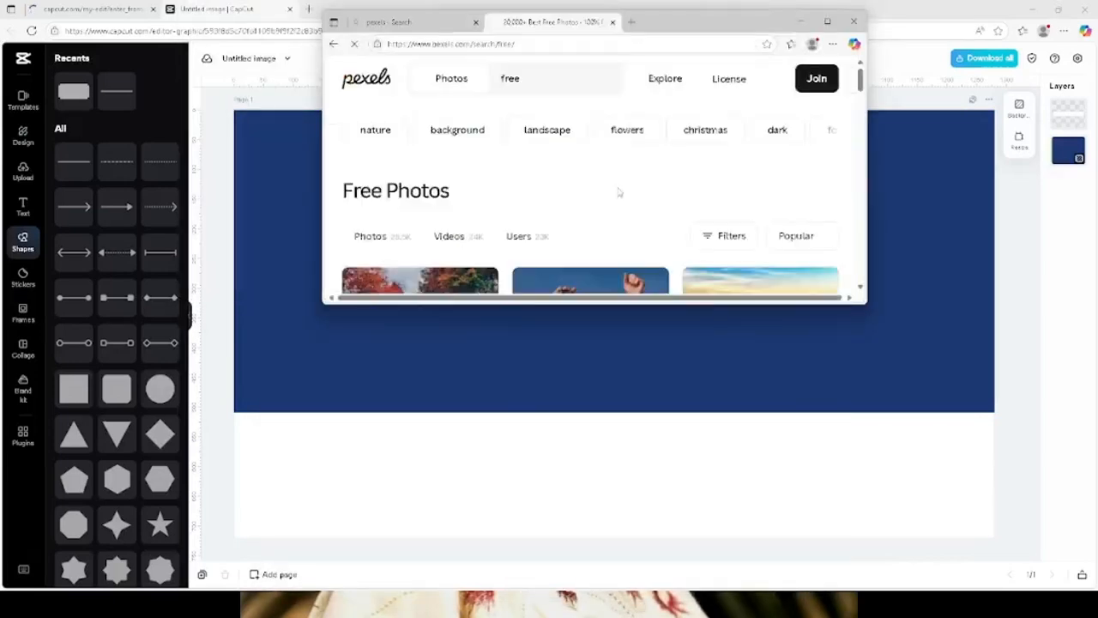
left_click(512, 81)
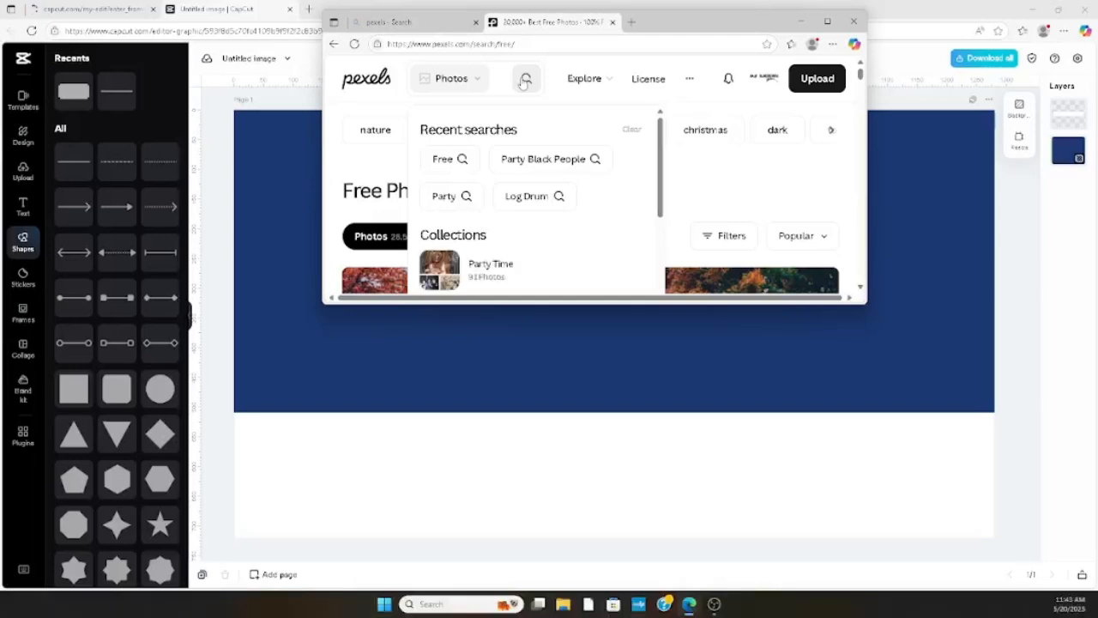
left_click(525, 80)
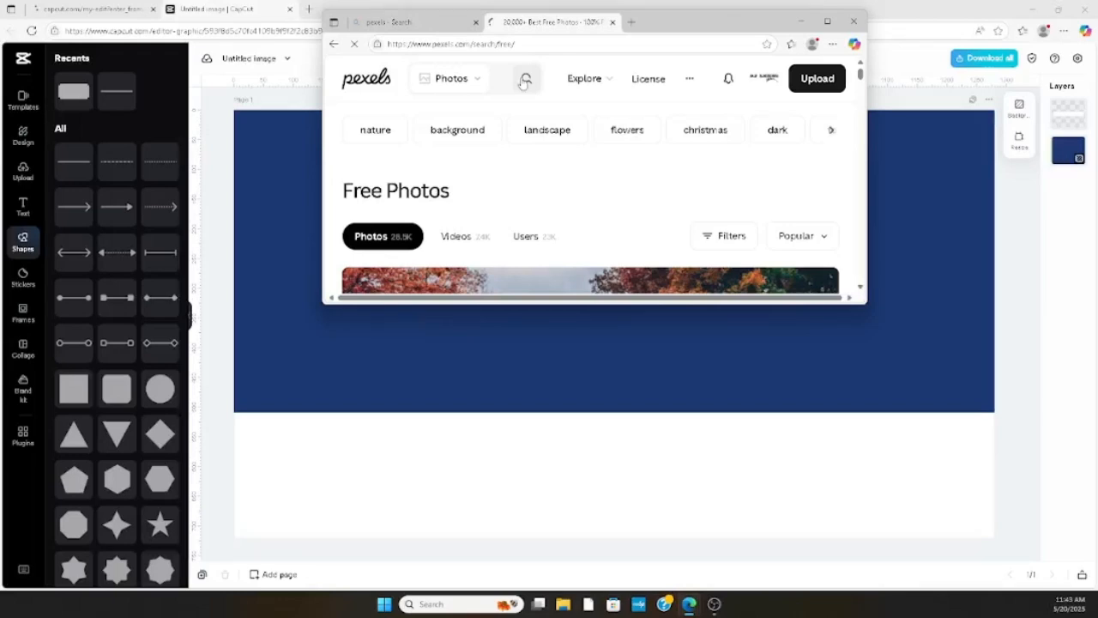
left_click(502, 79)
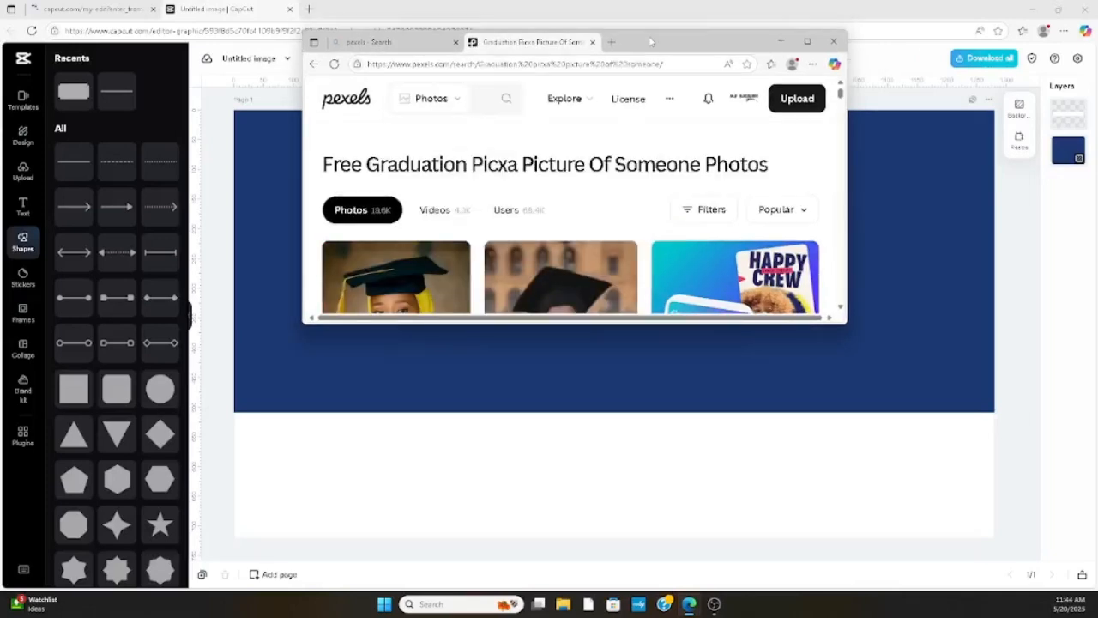
Step: Browse the graduation photo results and download a full-length picture of a graduate in a black gown holding a diploma
scroll(847, 306, "down", 4)
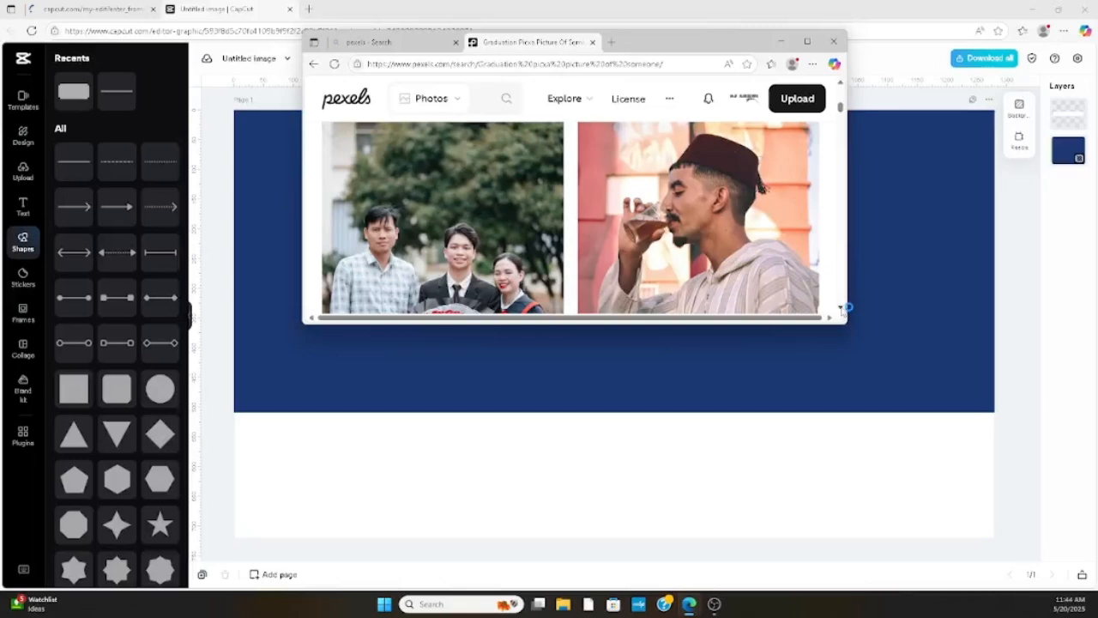
scroll(846, 306, "down", 4)
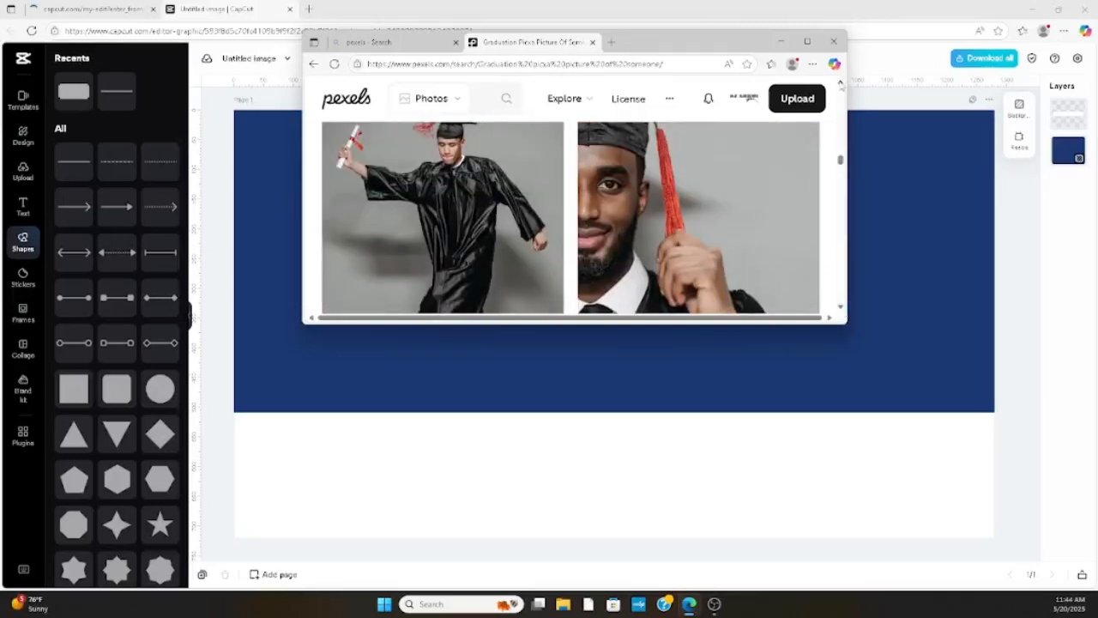
left_click(841, 82)
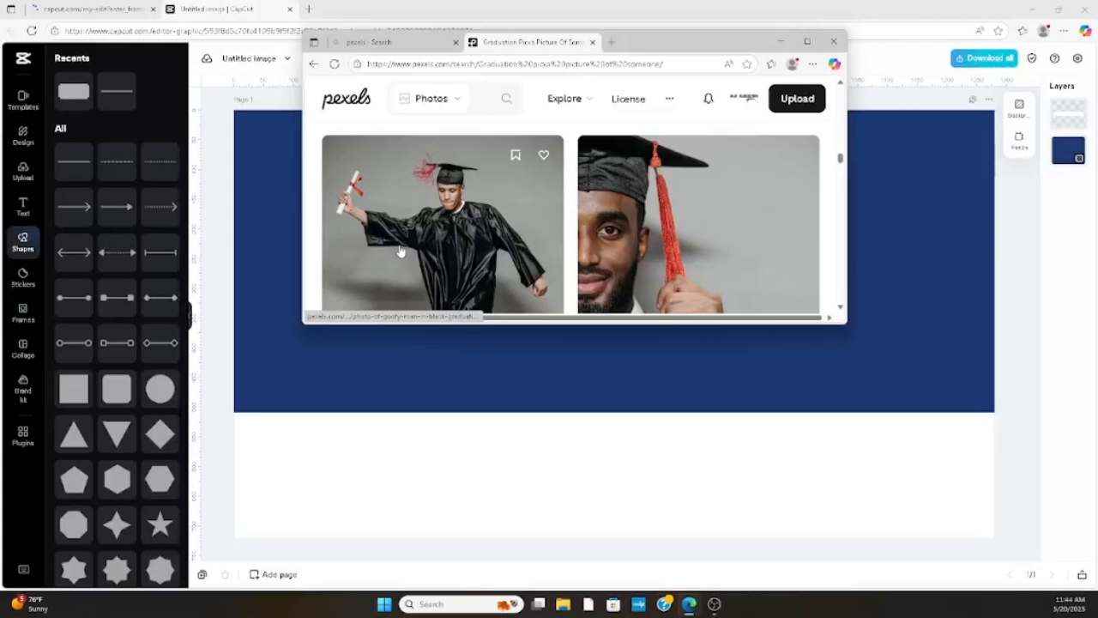
scroll(603, 186, "down", 5)
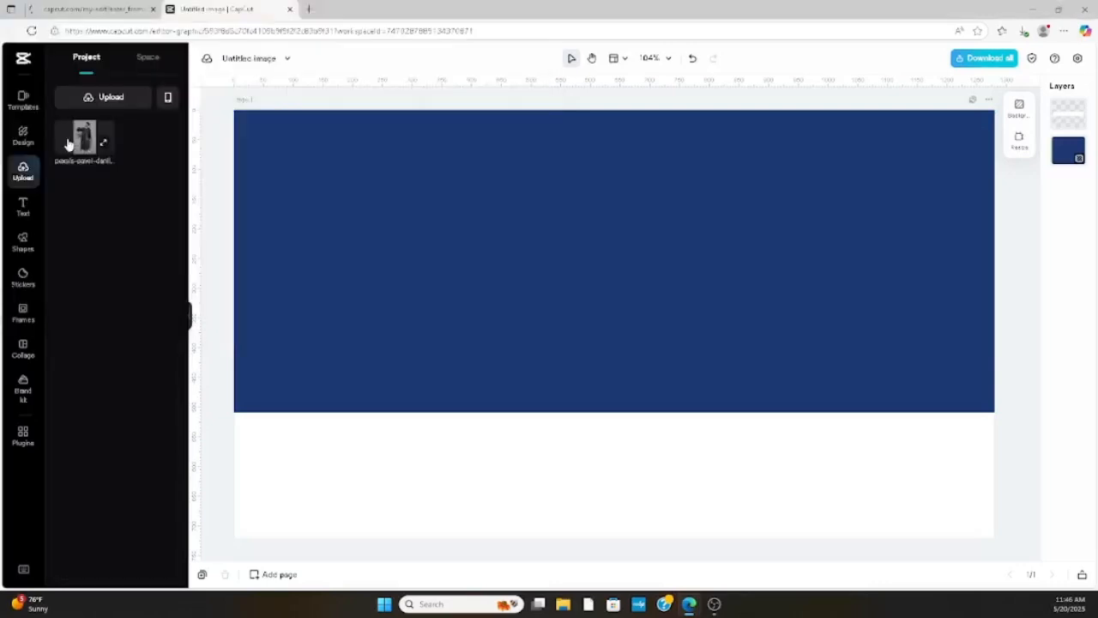
Step: Place the uploaded graduate photo on the page and remove its background automatically
left_click(73, 141)
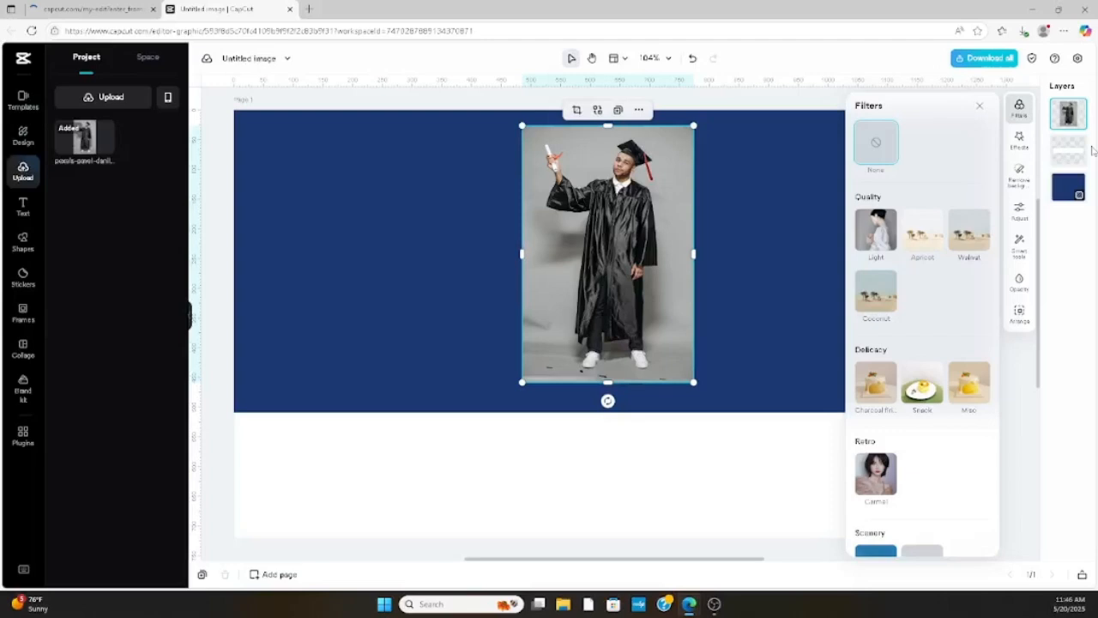
left_click(1019, 174)
left_click(982, 149)
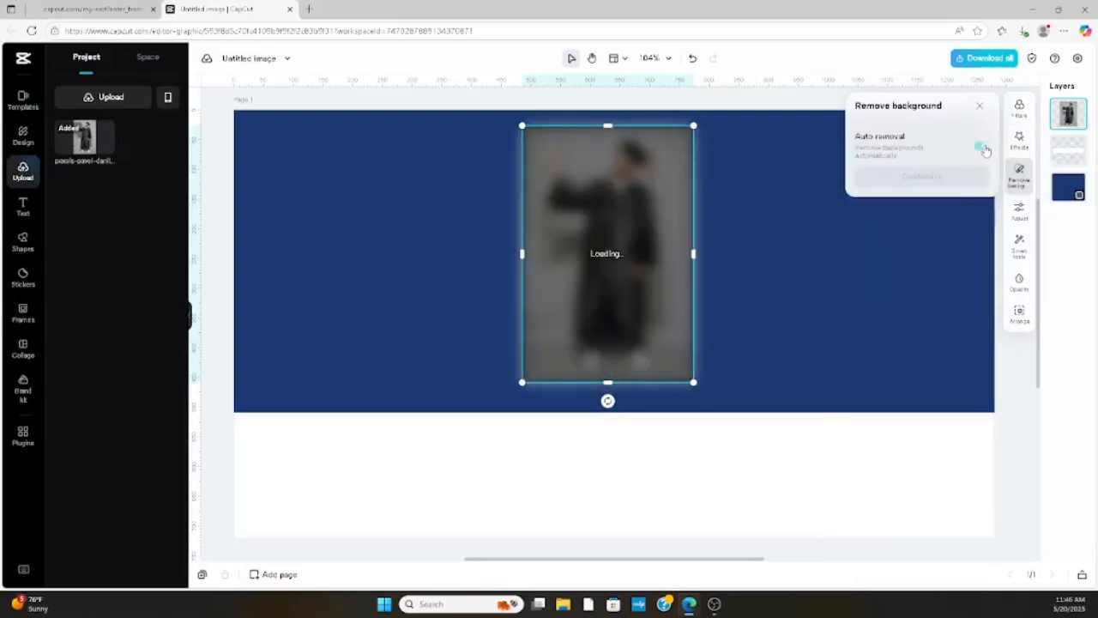
Step: Send the graduate backward so the white band covers the lower legs, and scale the figure up to nearly the page's upper edge
right_click(616, 372)
mouse_move(687, 476)
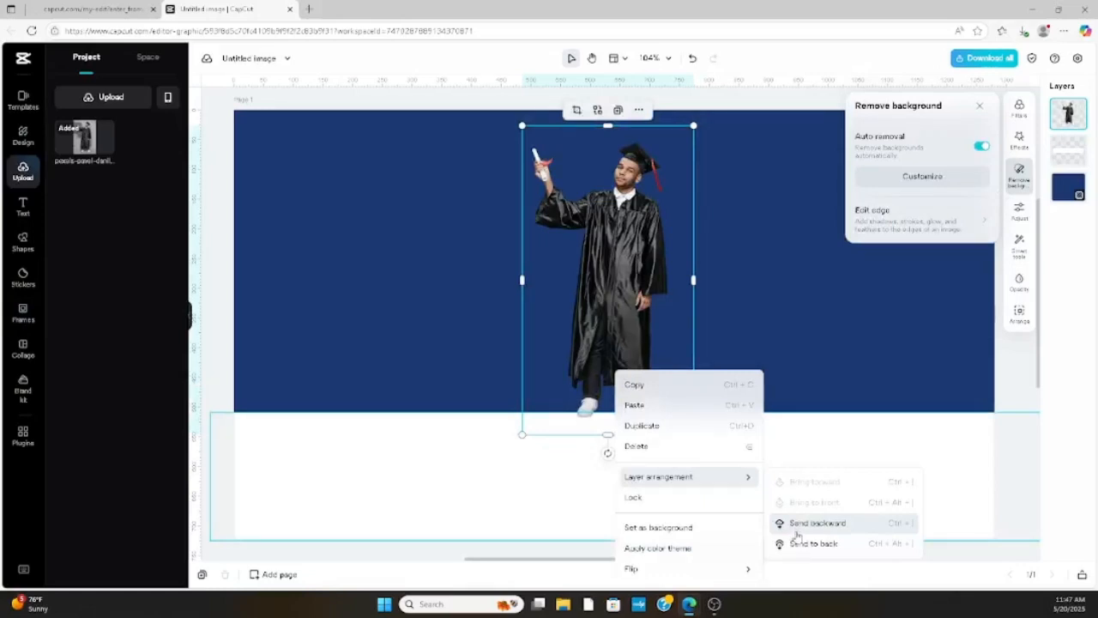
left_click(797, 529)
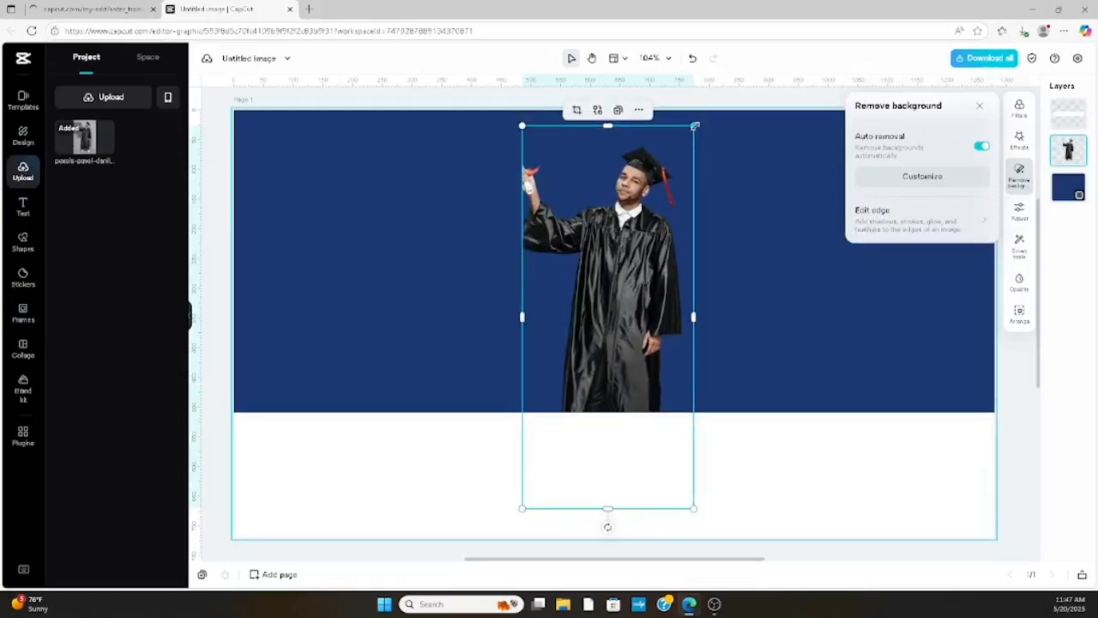
left_click_drag(695, 126, 708, 94)
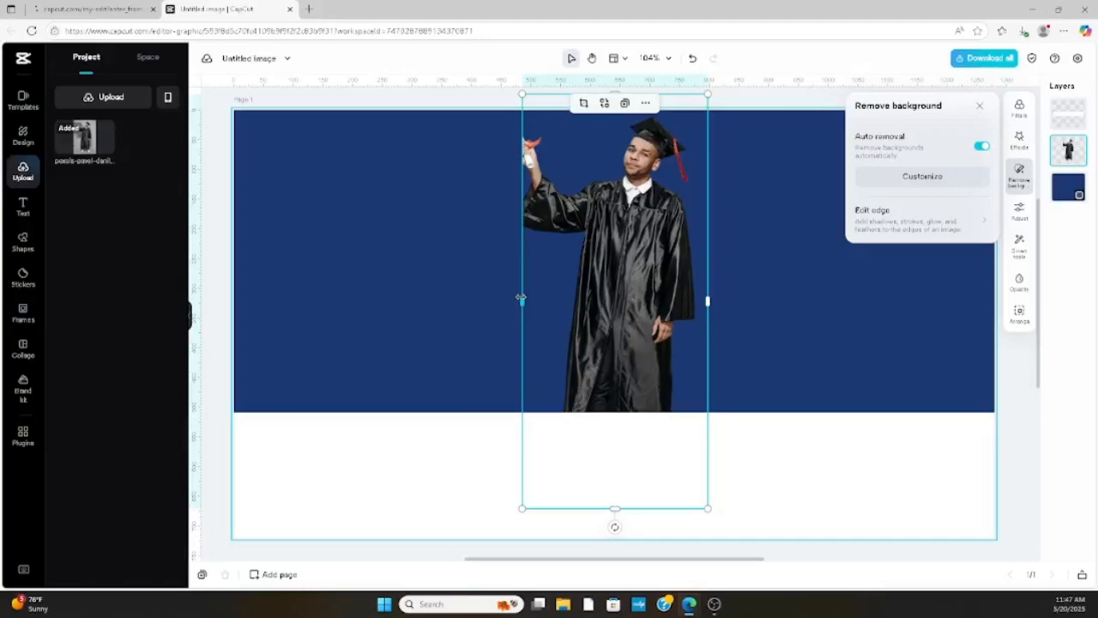
left_click(479, 211)
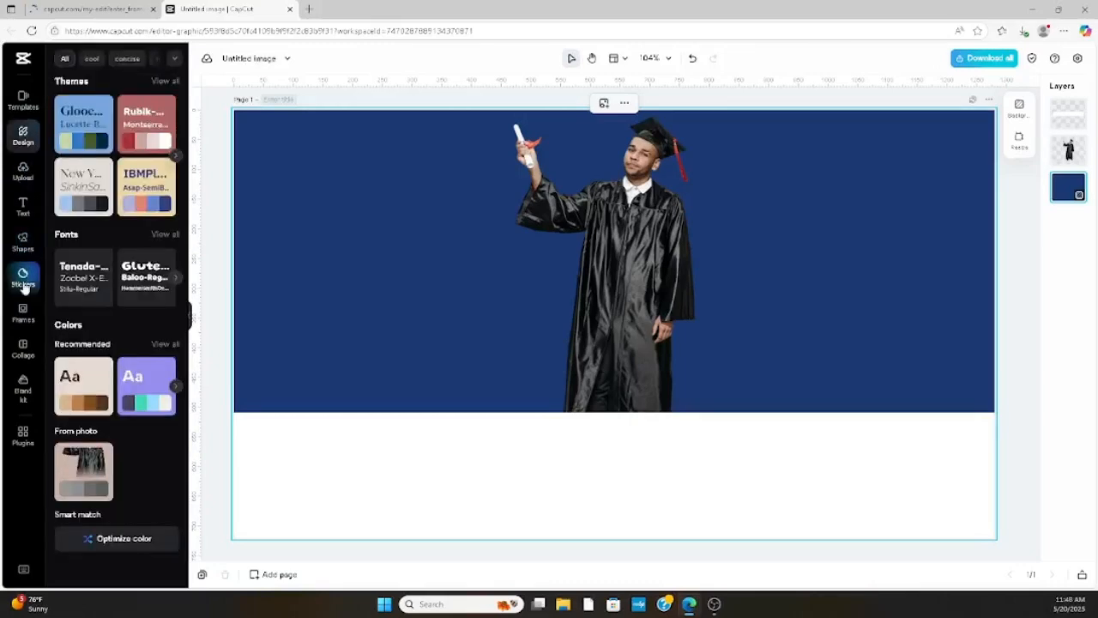
Step: Search the sticker library for "Graduation" and browse the results for a suitable decoration
left_click(23, 283)
scroll(111, 269, "down", 3)
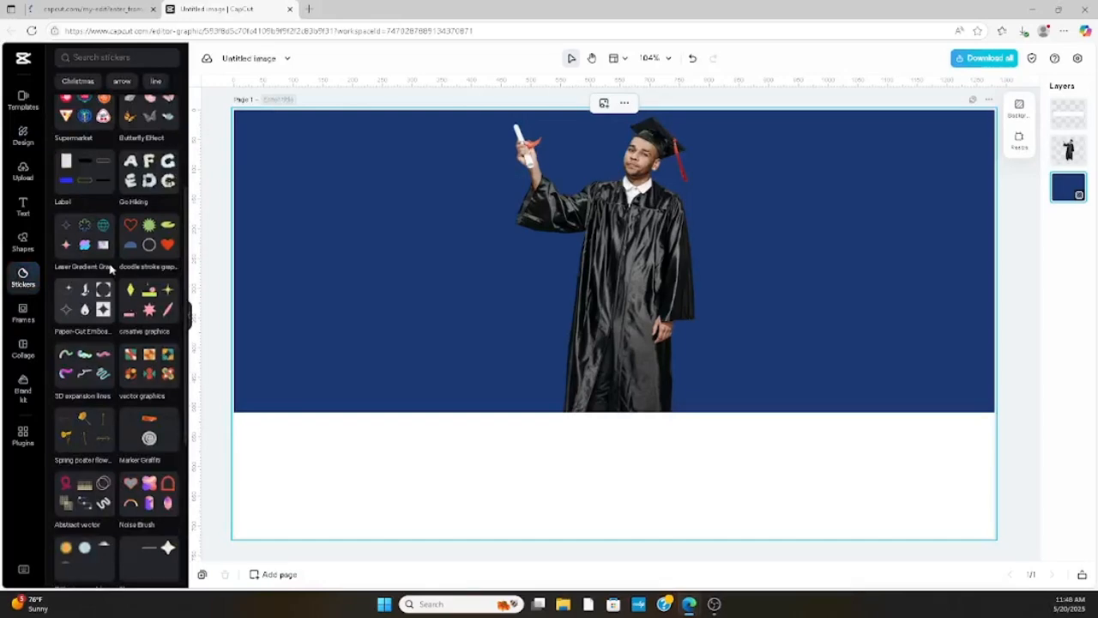
left_click(121, 56)
type("G")
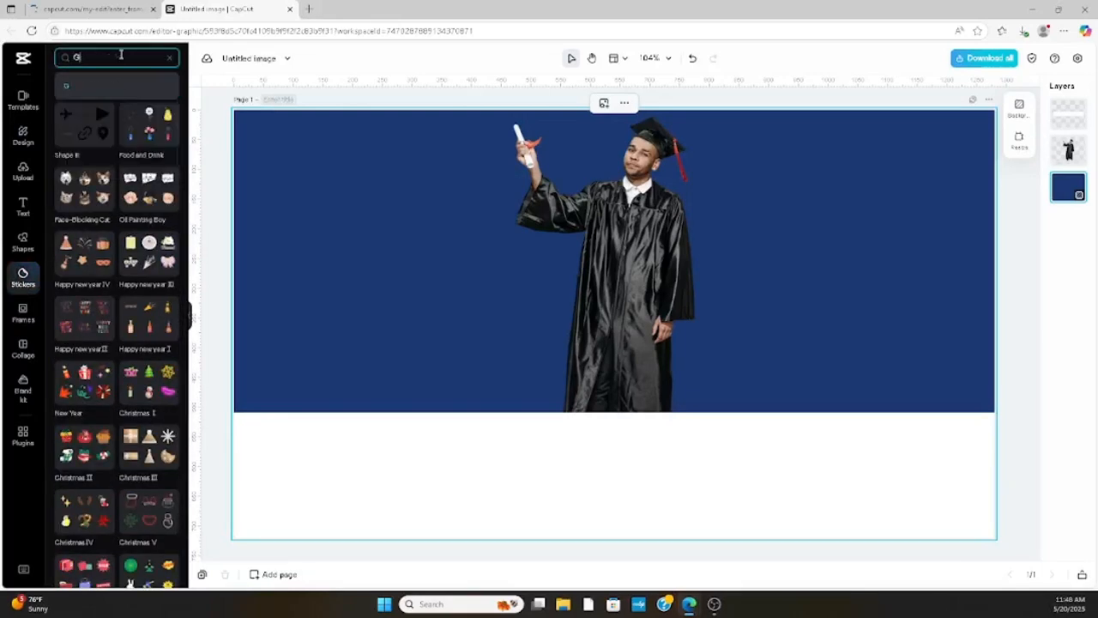
type("raduat")
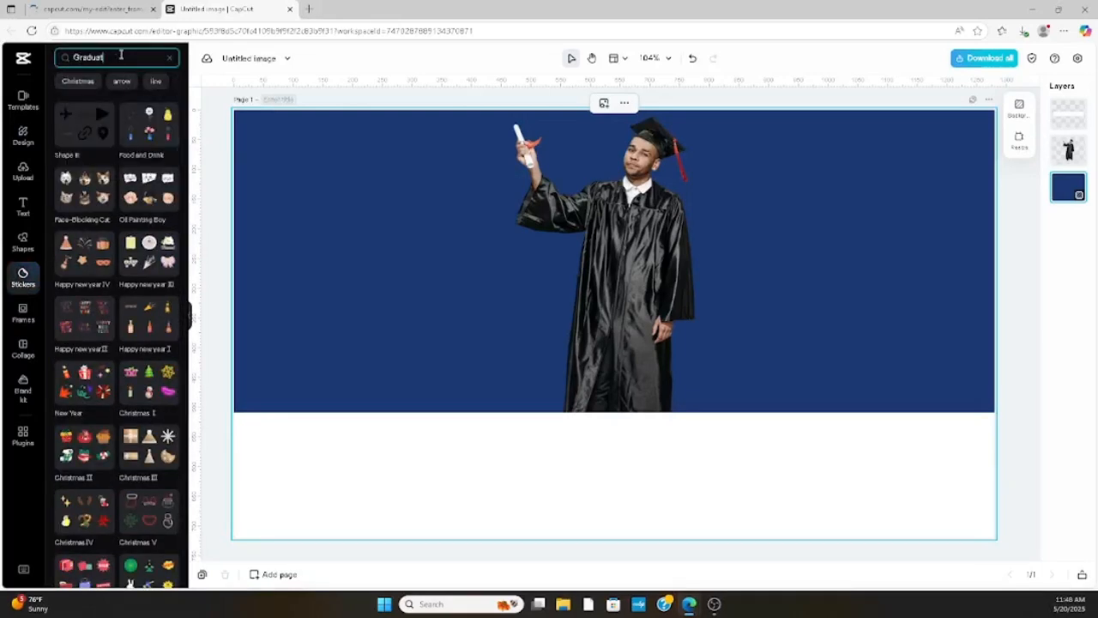
type("ion")
key("Return")
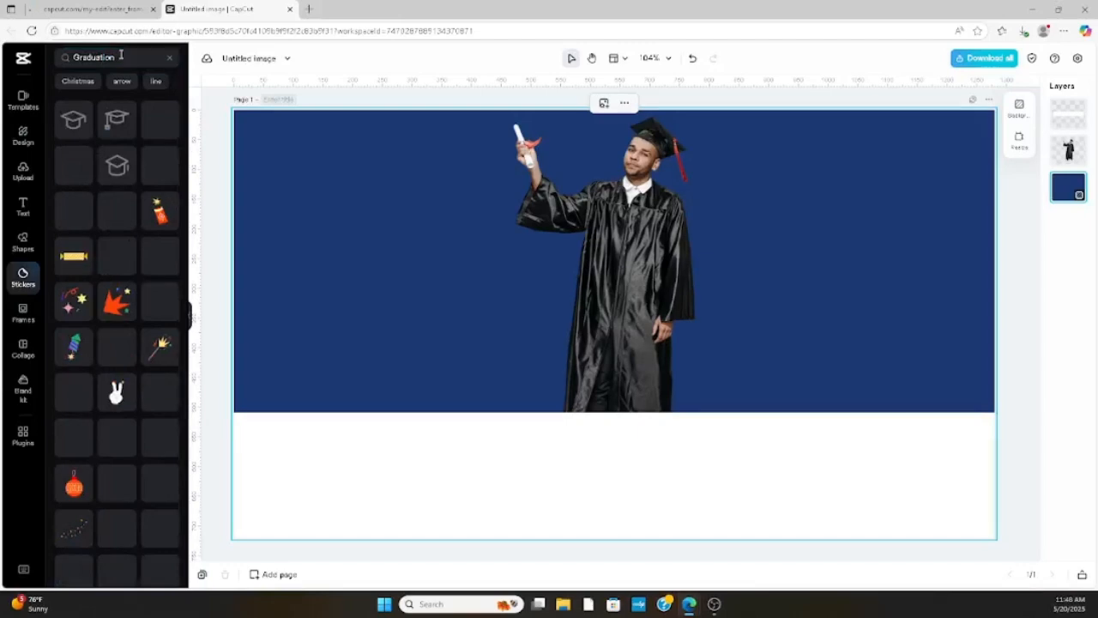
scroll(126, 210, "down", 3)
scroll(126, 209, "down", 3)
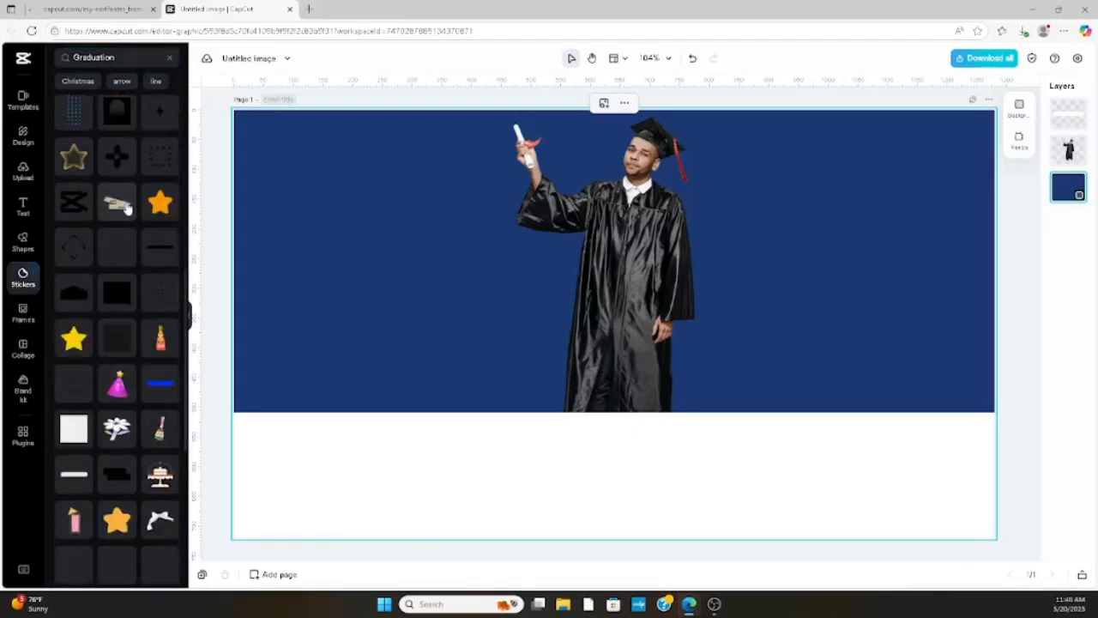
scroll(127, 209, "down", 3)
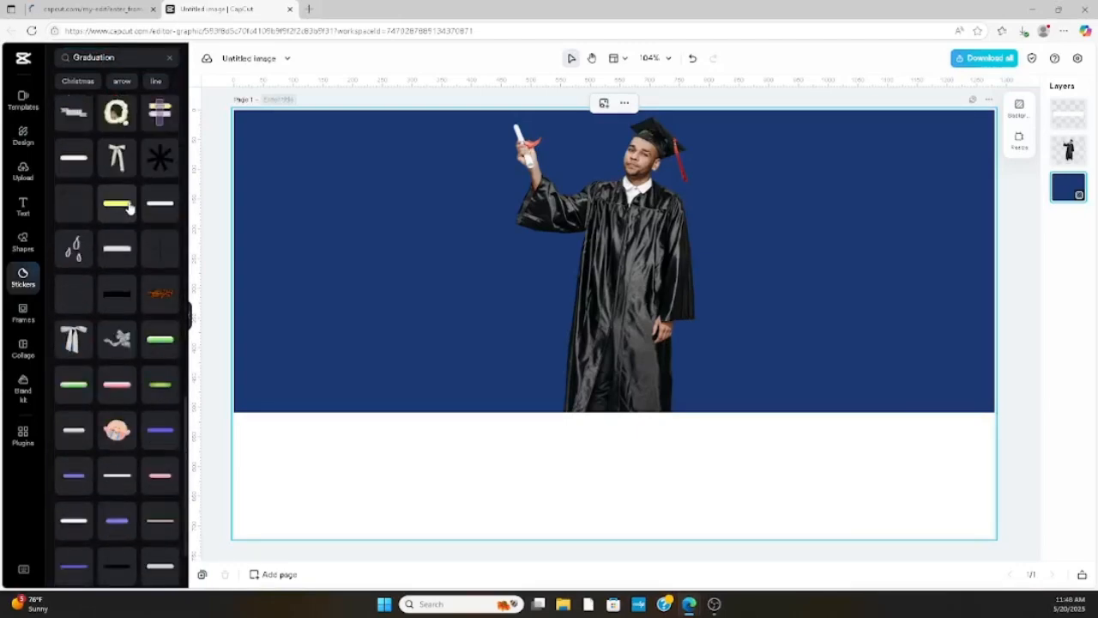
scroll(127, 209, "up", 10)
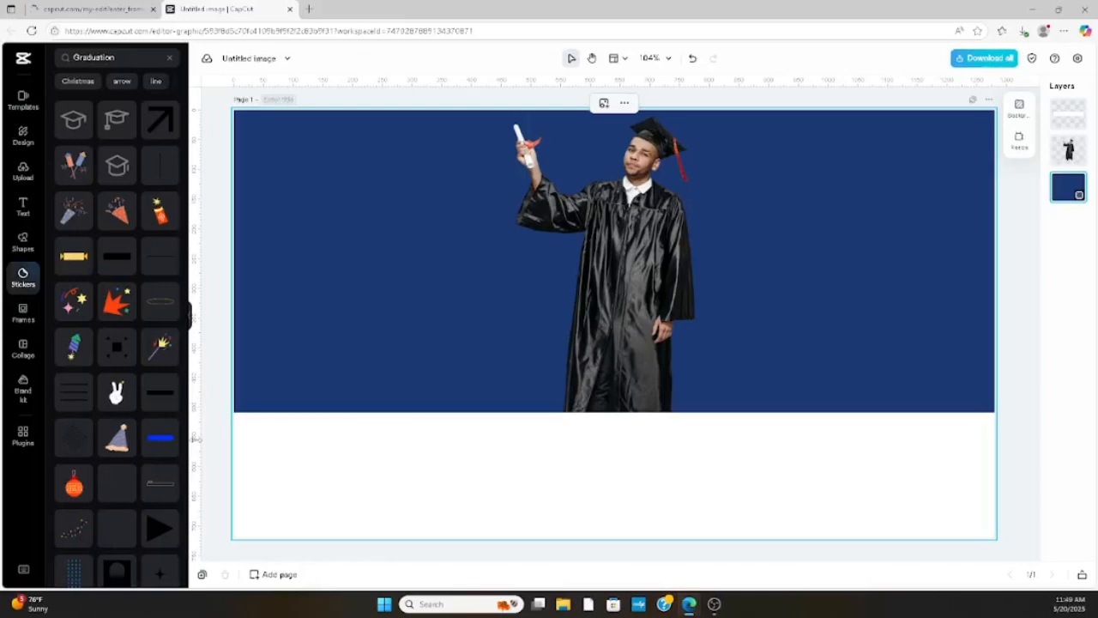
left_click(24, 134)
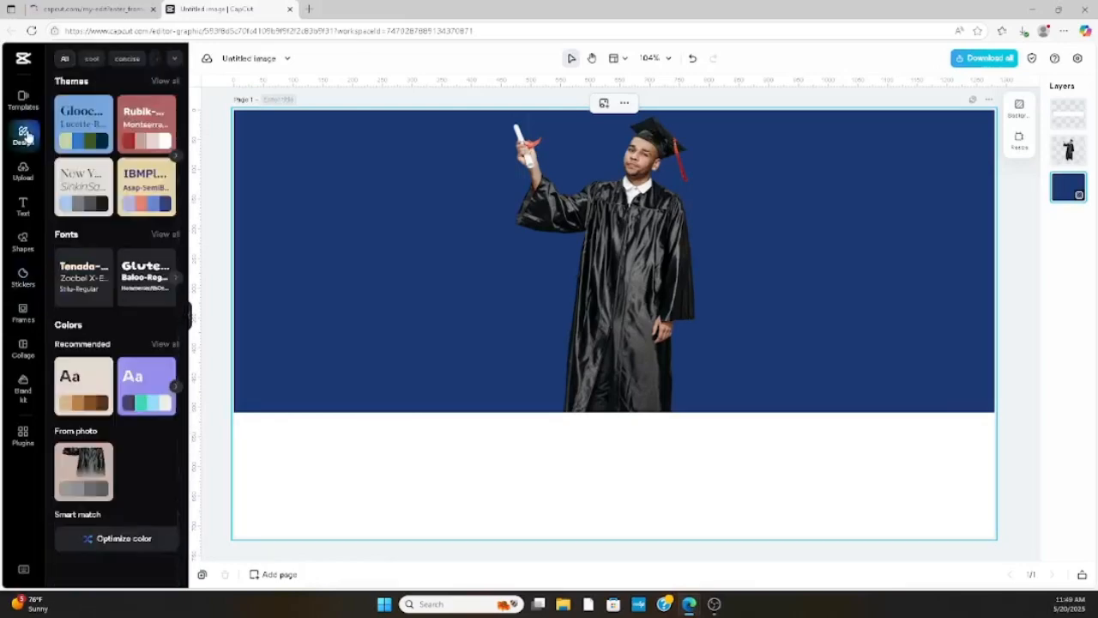
left_click(23, 436)
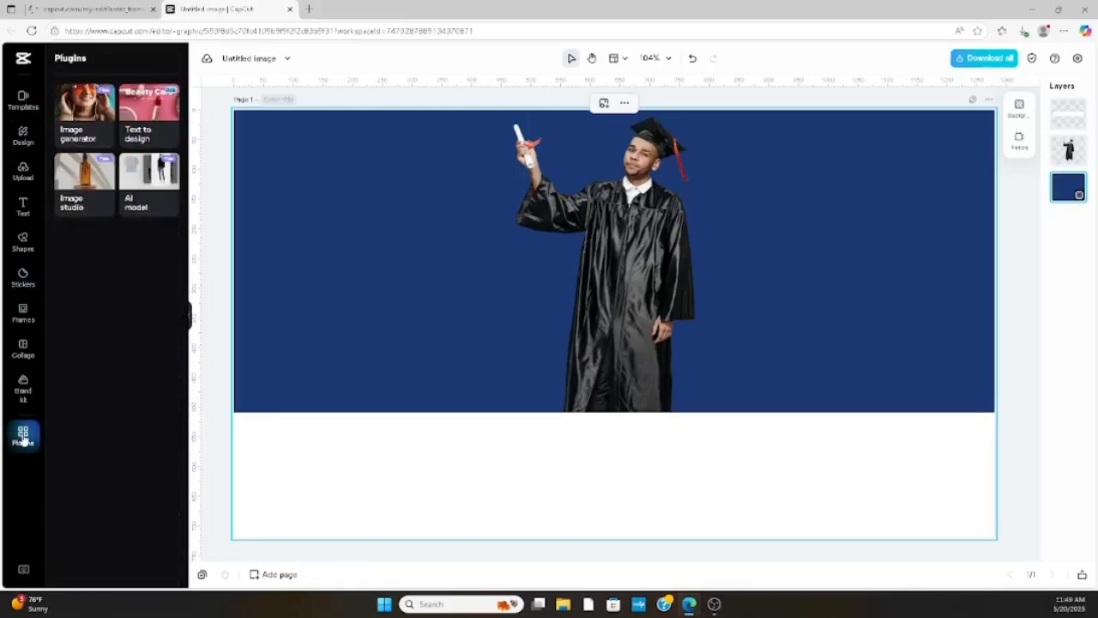
mouse_move(85, 114)
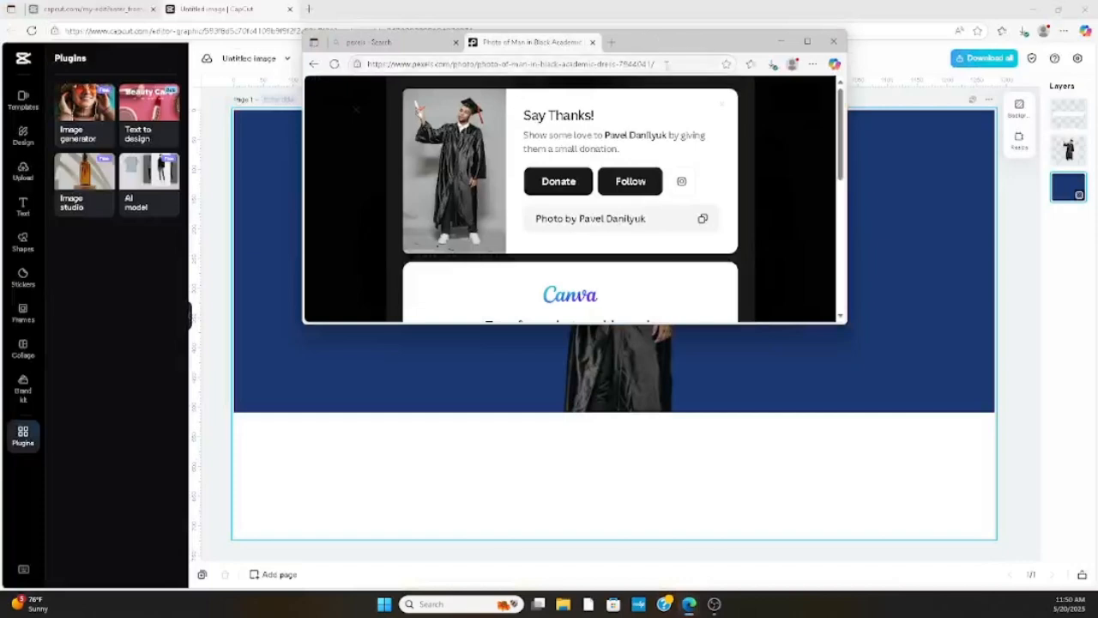
Step: Switch to the separate browser window, search the web for "microsoft bing photos" and scan the results
left_click(664, 64)
type("micros")
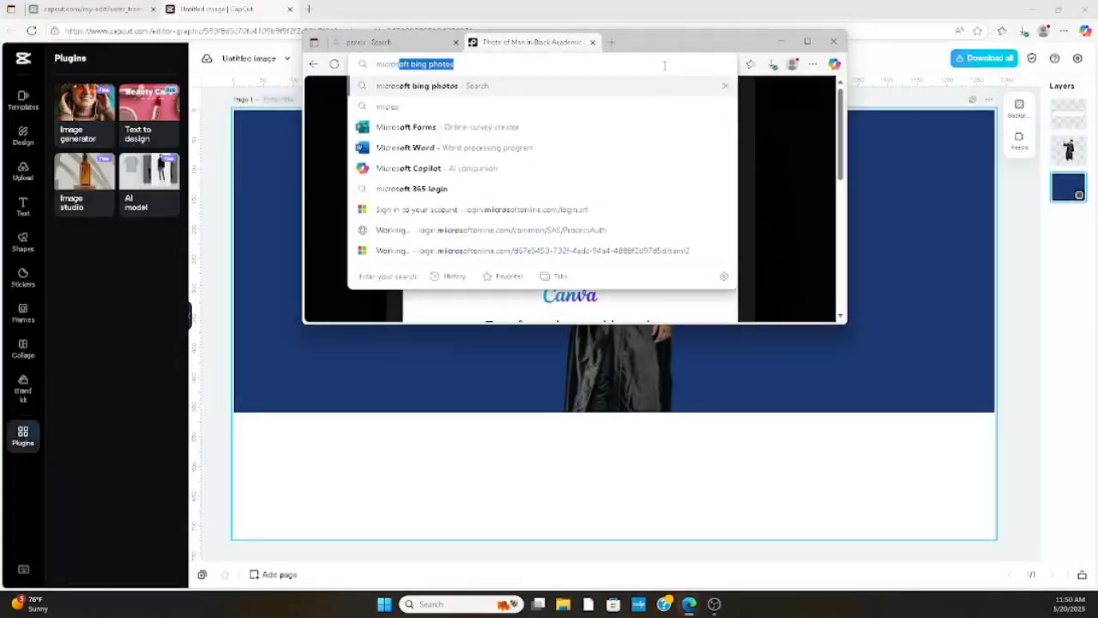
type("oft")
key("Return")
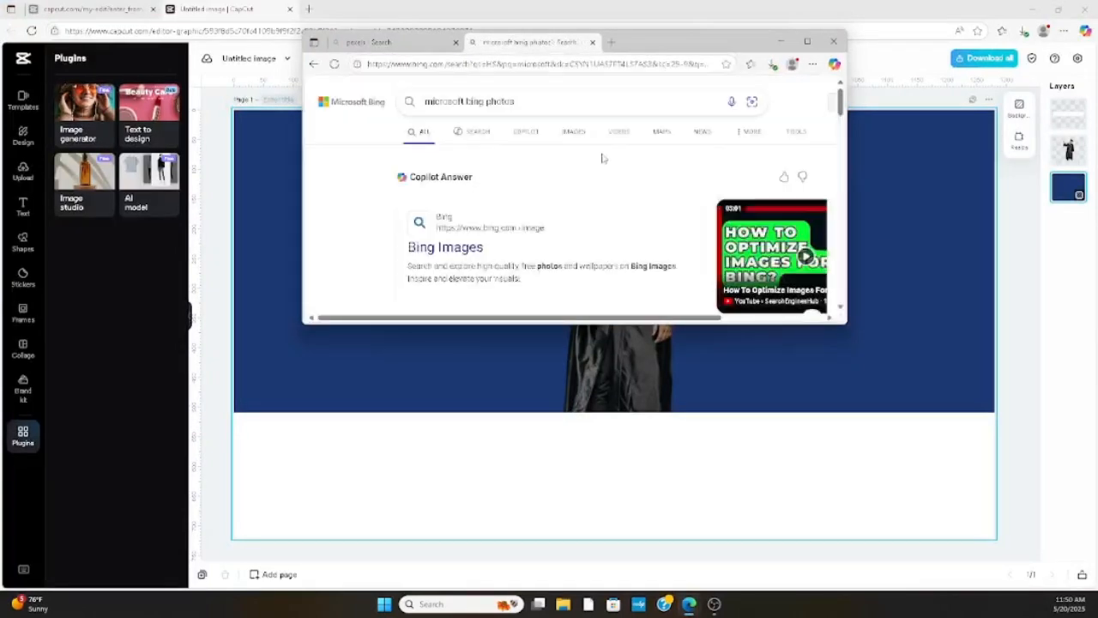
scroll(620, 164, "down", 5)
scroll(623, 163, "up", 3)
scroll(515, 214, "down", 4)
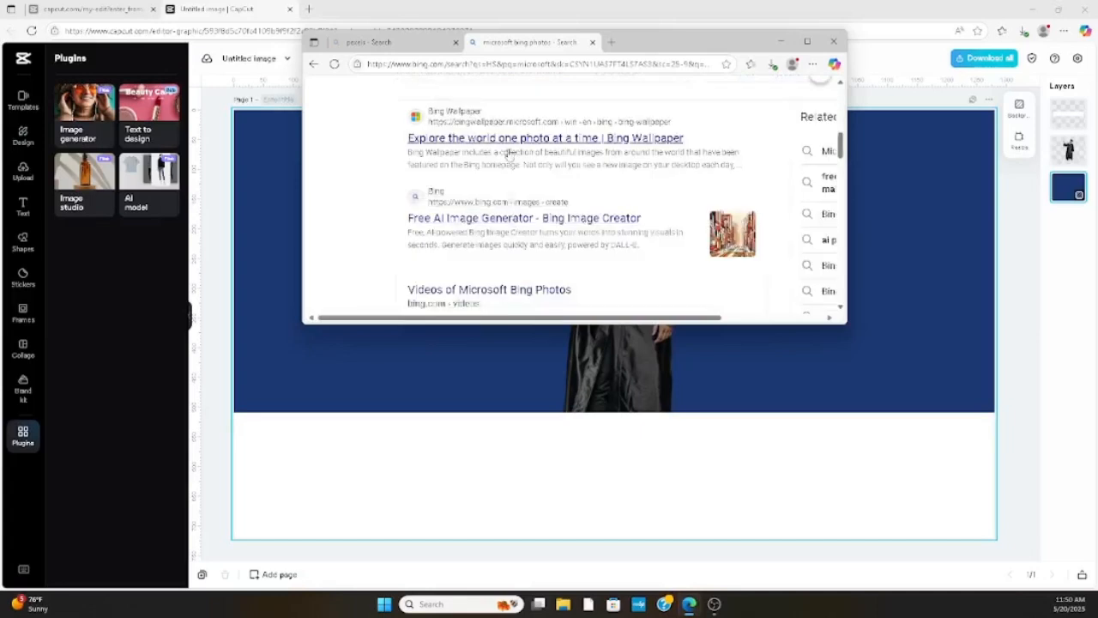
Step: Examine the Bing AI image generator, Bing Wallpaper and Bing Image Creator pages from the results, closing each one
left_click(515, 216)
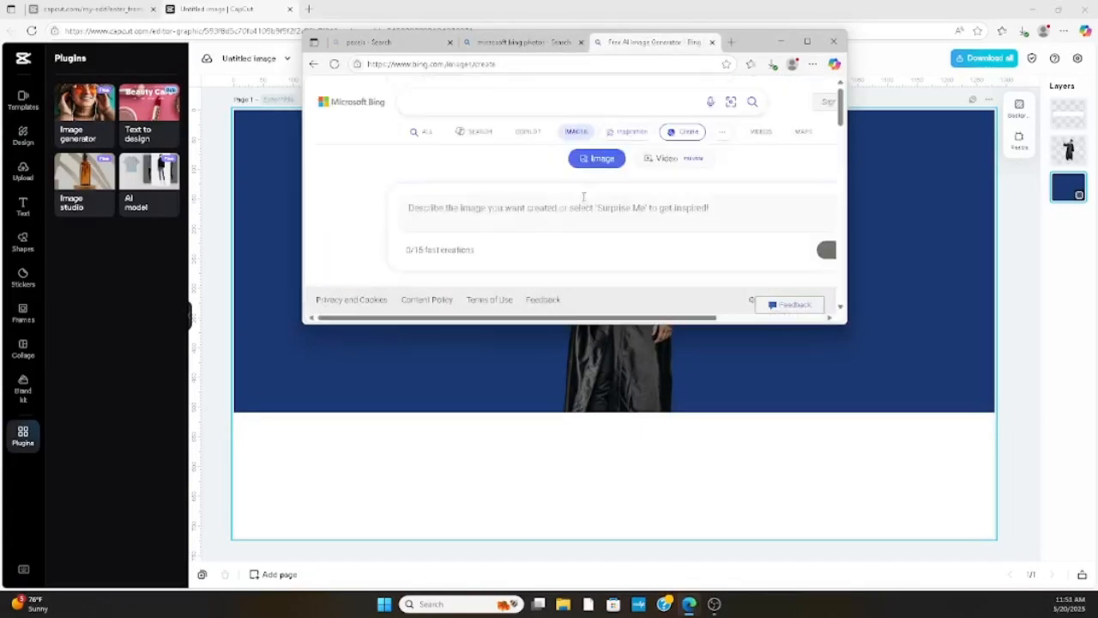
scroll(457, 220, "down", 5)
key("alt+Left")
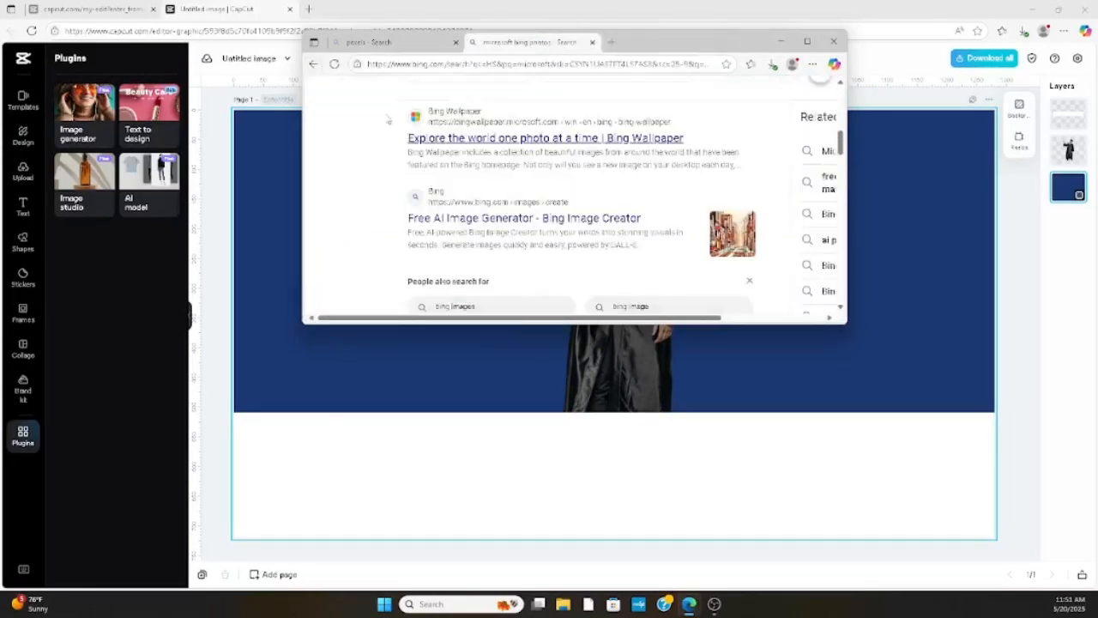
left_click(504, 144)
key("ctrl+w")
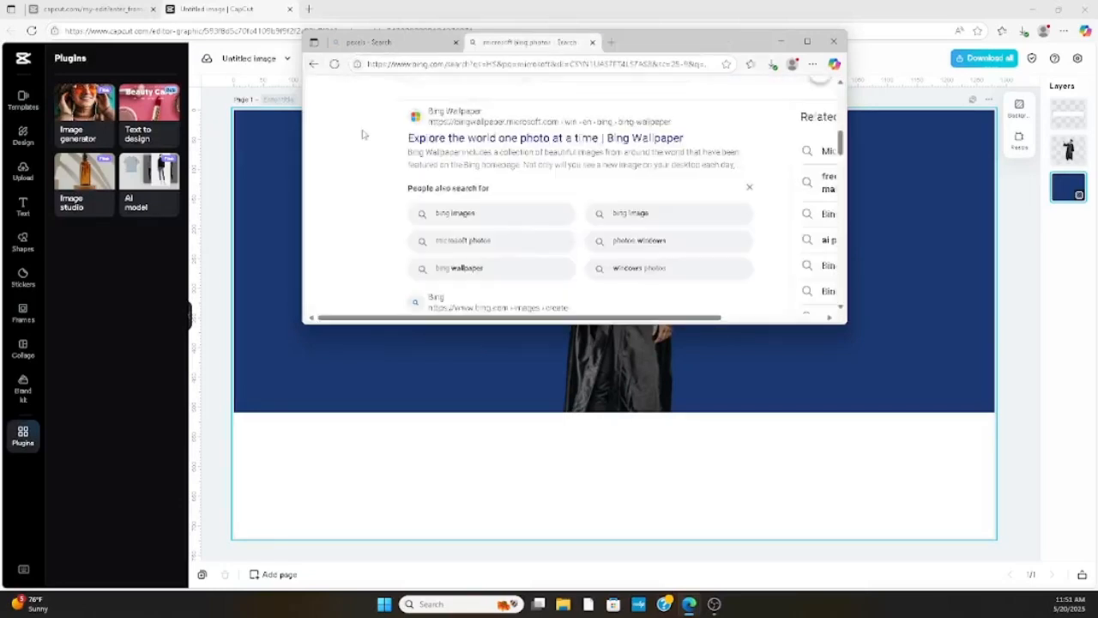
scroll(377, 123, "down", 3)
left_click(480, 288)
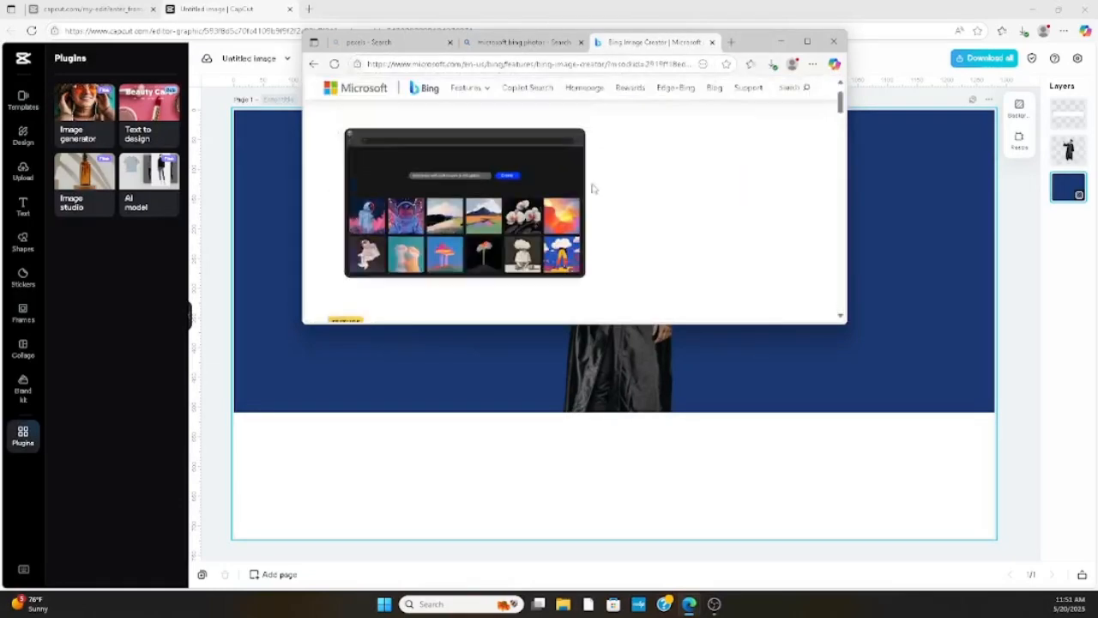
left_click(424, 90)
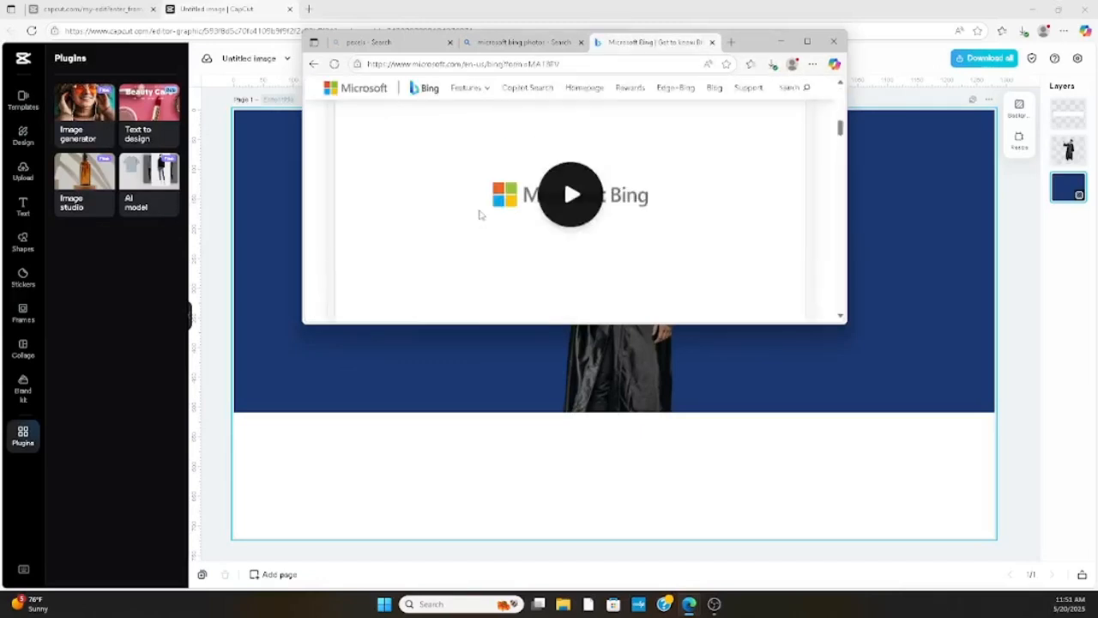
key("alt+Left")
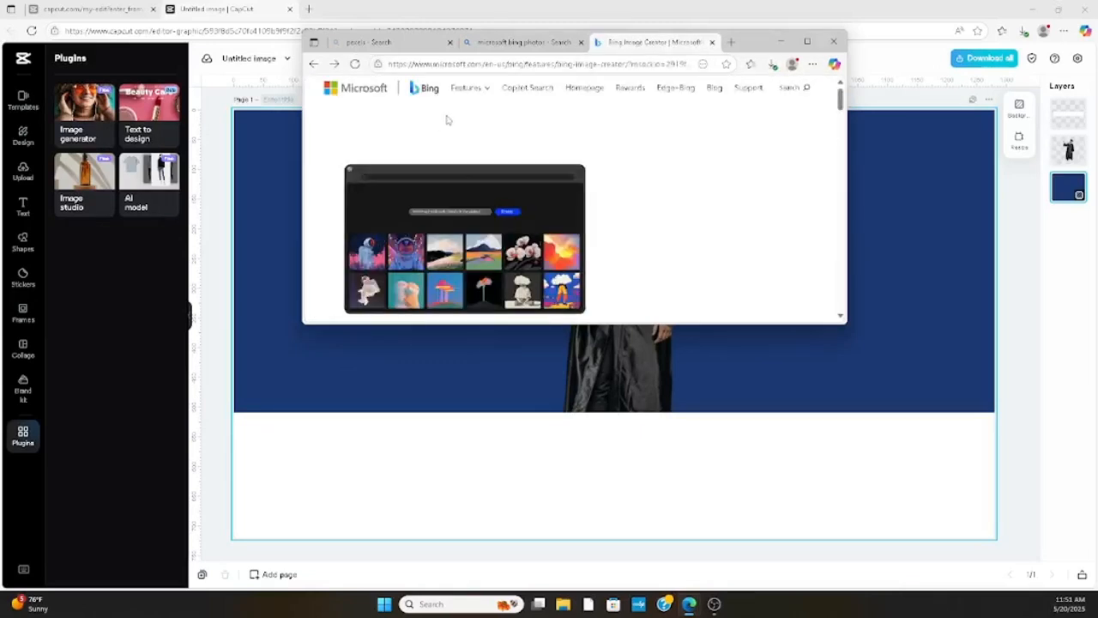
key("ctrl+w")
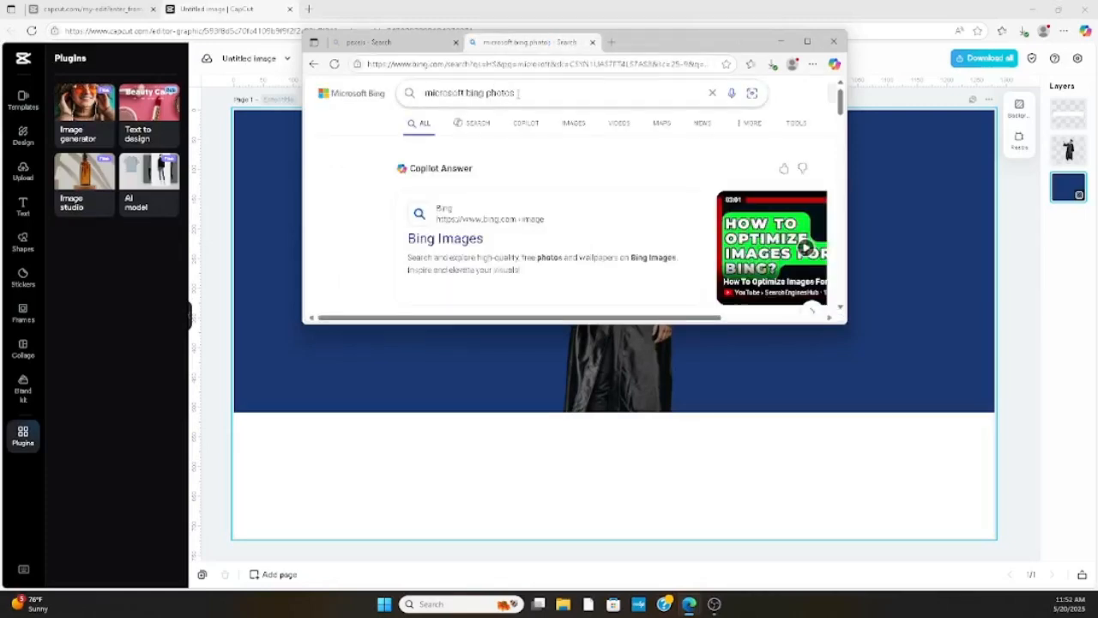
Step: Open Bing Images, search for "graduation aesthetic" and browse the pictures for a decorative element
left_click(445, 238)
left_click(478, 100)
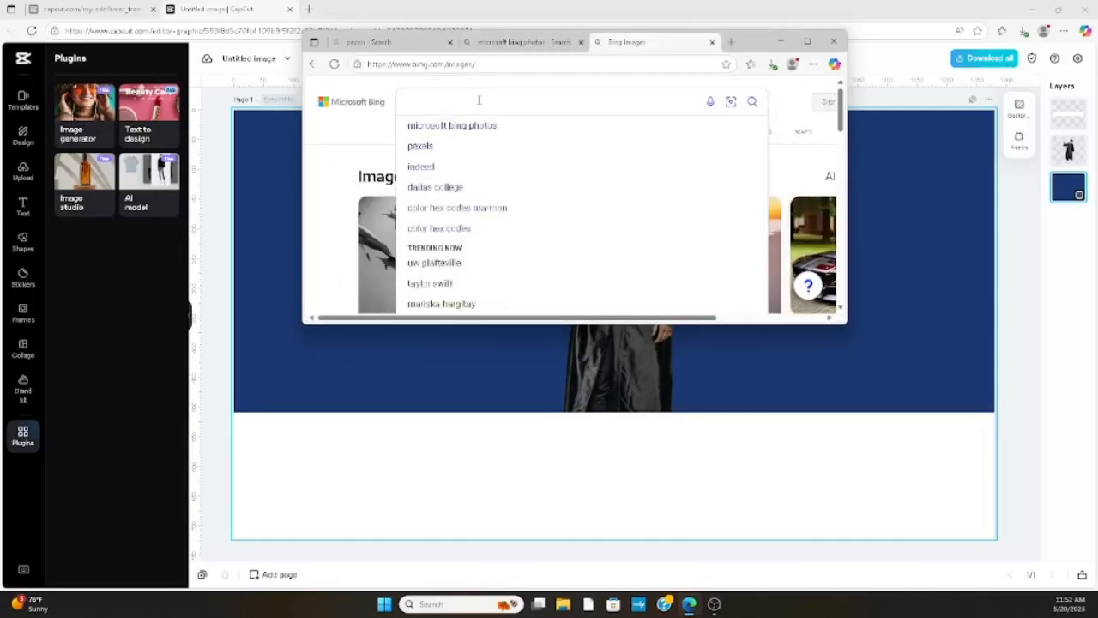
type("gr")
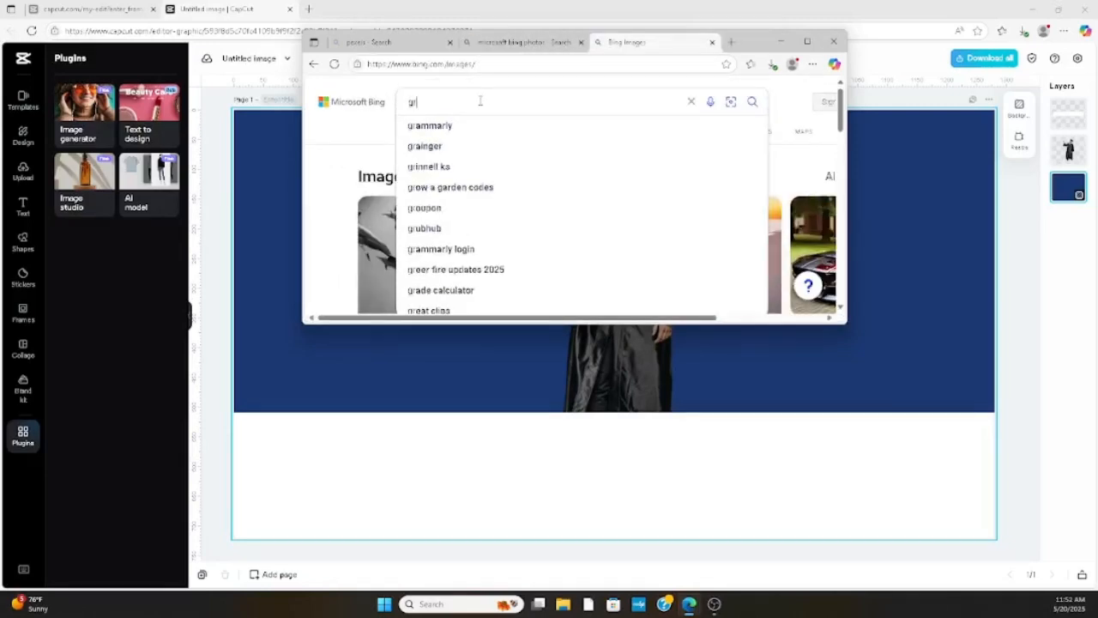
type("aduation ae")
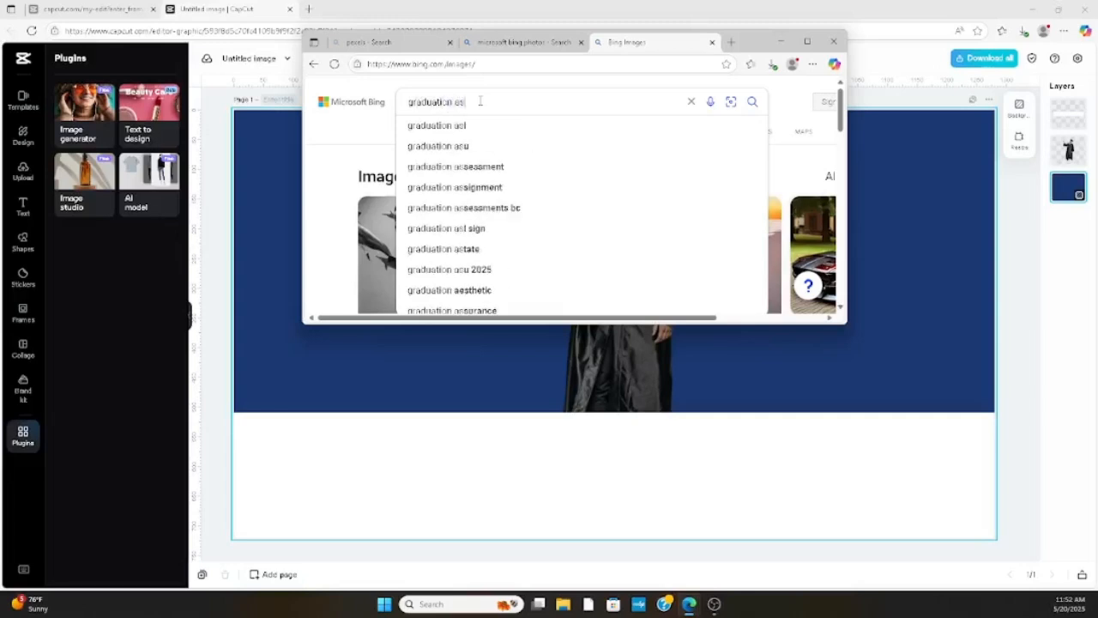
type("sth")
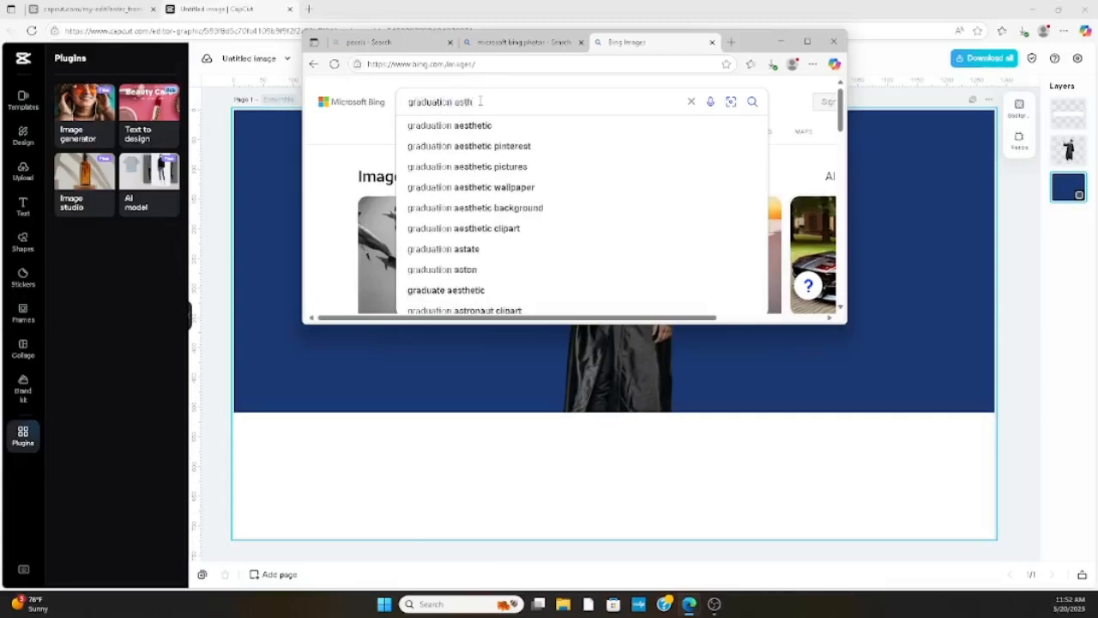
left_click(483, 126)
scroll(515, 214, "down", 10)
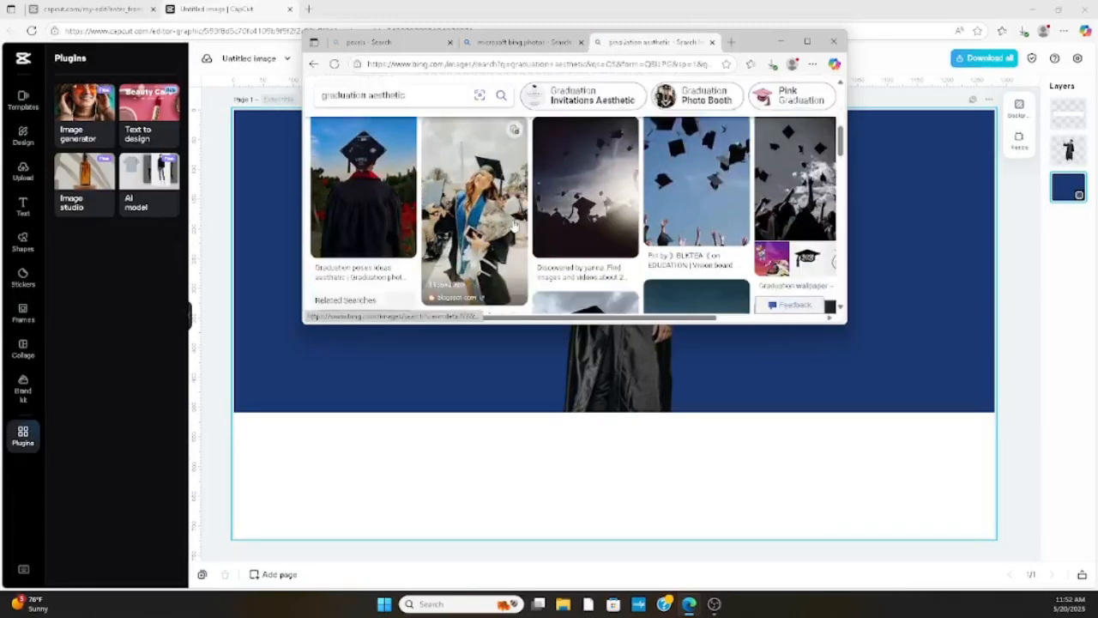
scroll(519, 222, "down", 5)
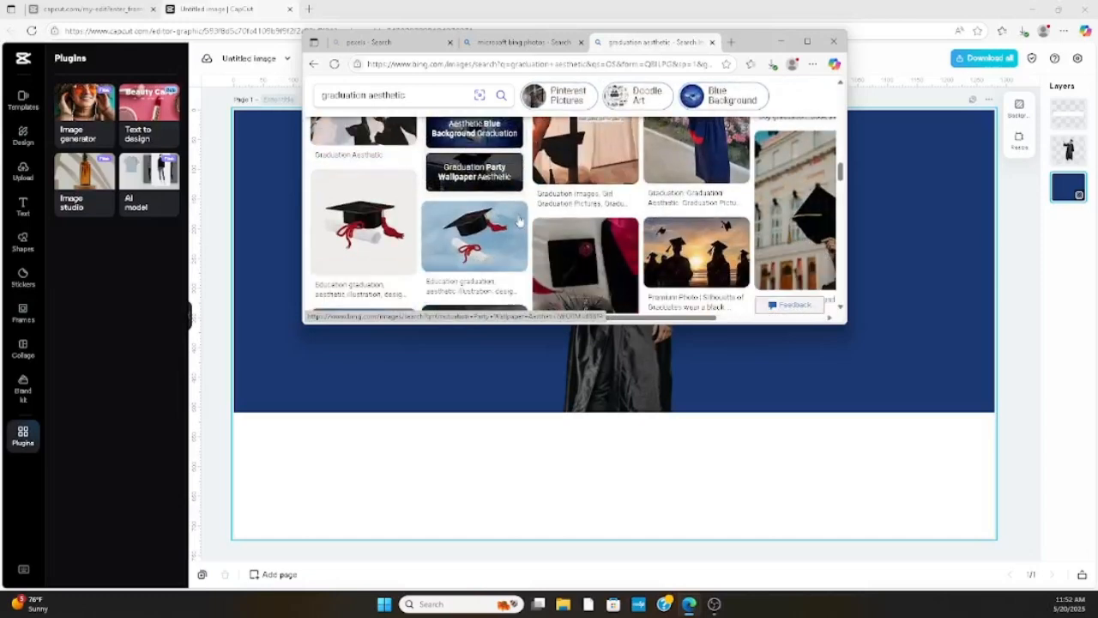
scroll(509, 186, "down", 3)
scroll(510, 186, "down", 10)
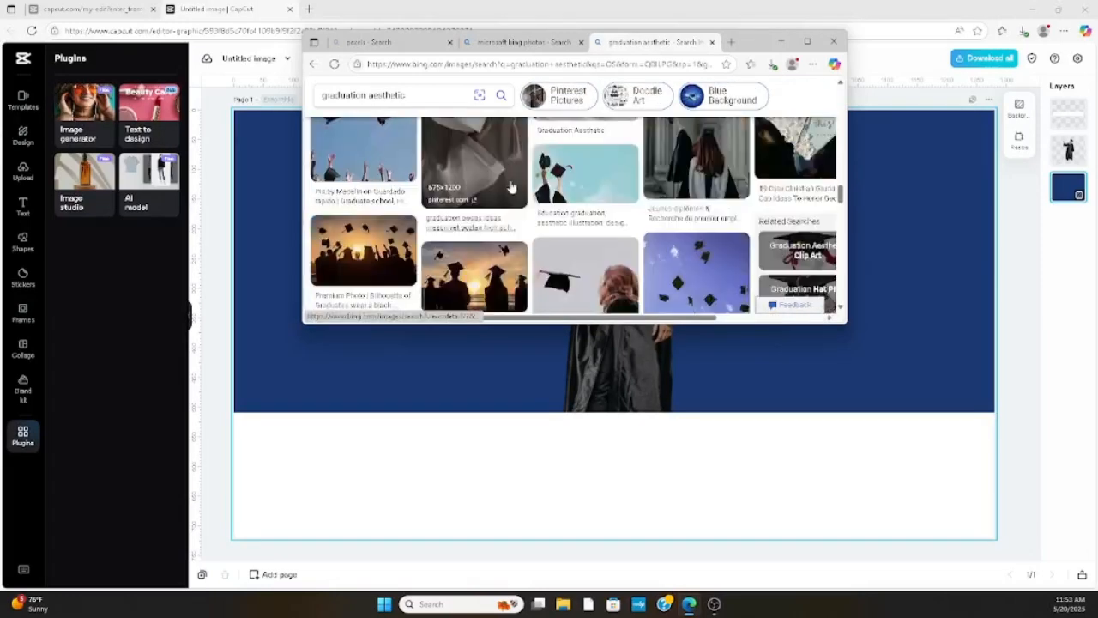
scroll(513, 188, "down", 10)
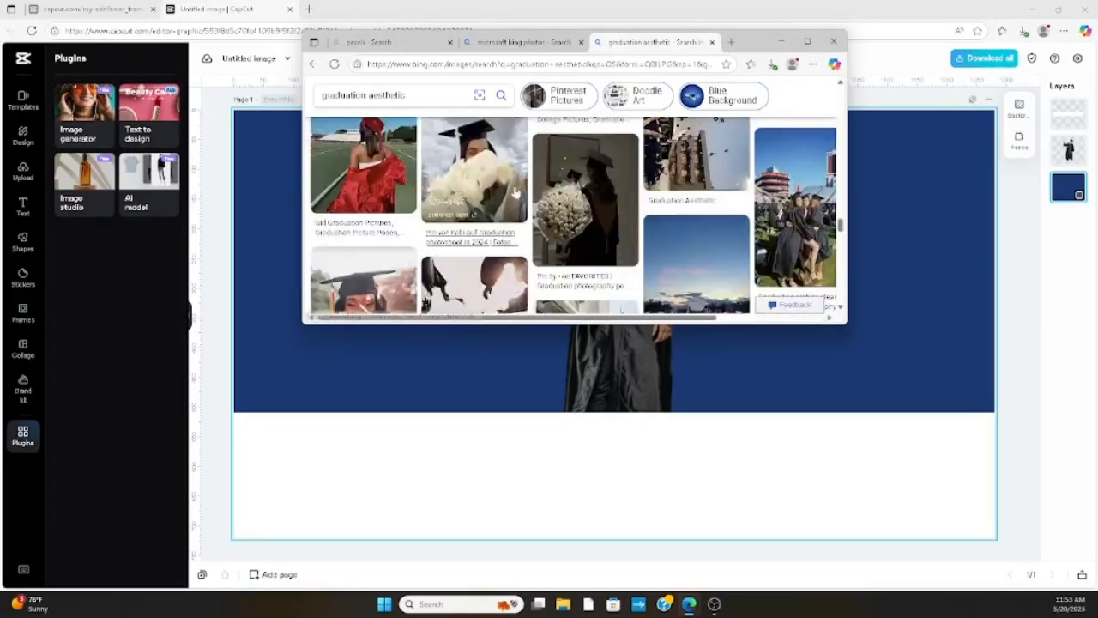
scroll(517, 194, "down", 4)
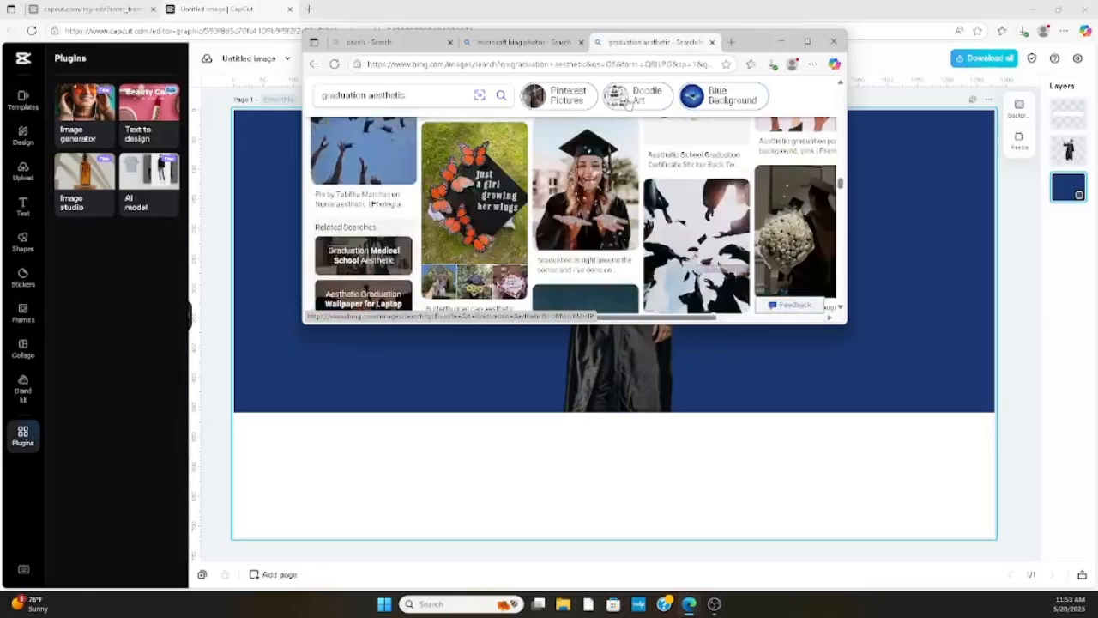
Step: Narrow the image search to "Graduation Cap Doodle" and browse the cap and diploma drawings
left_click(628, 101)
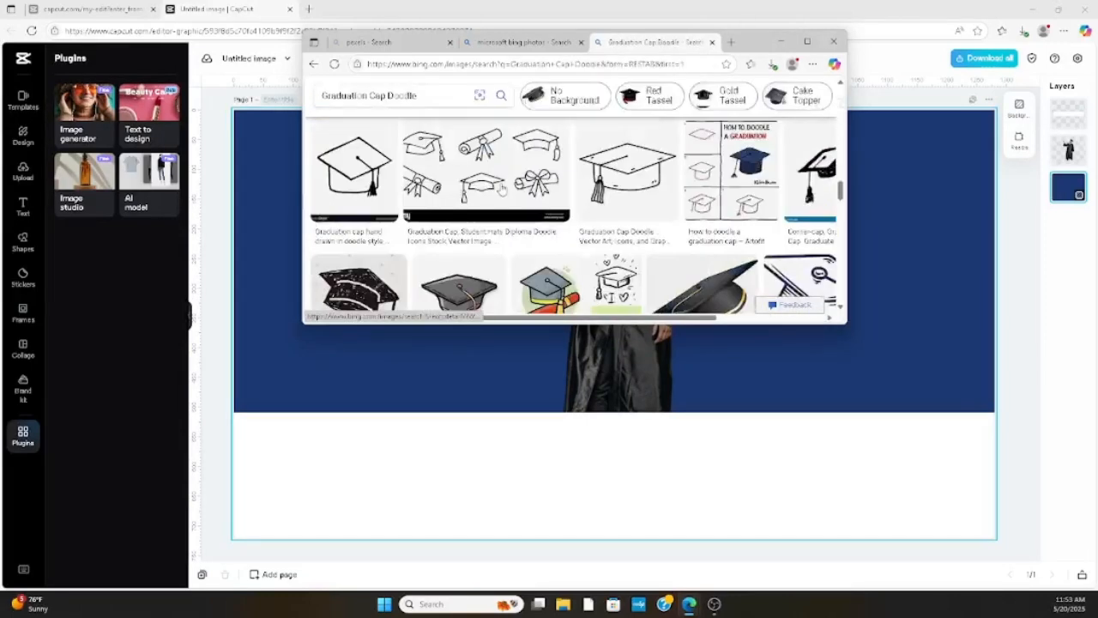
scroll(503, 188, "down", 5)
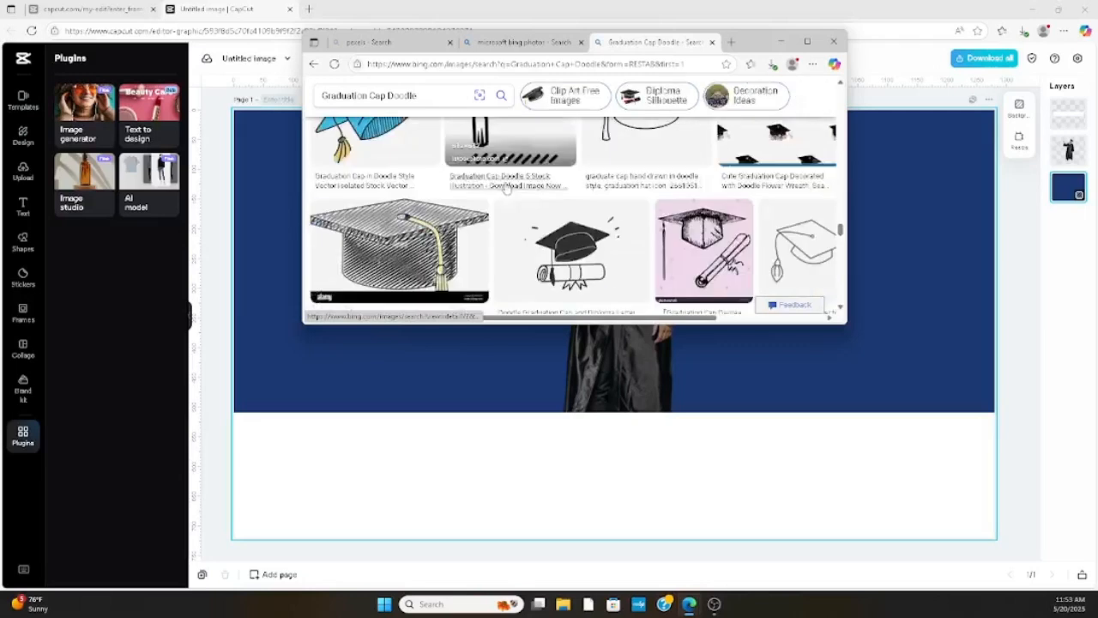
scroll(506, 188, "down", 3)
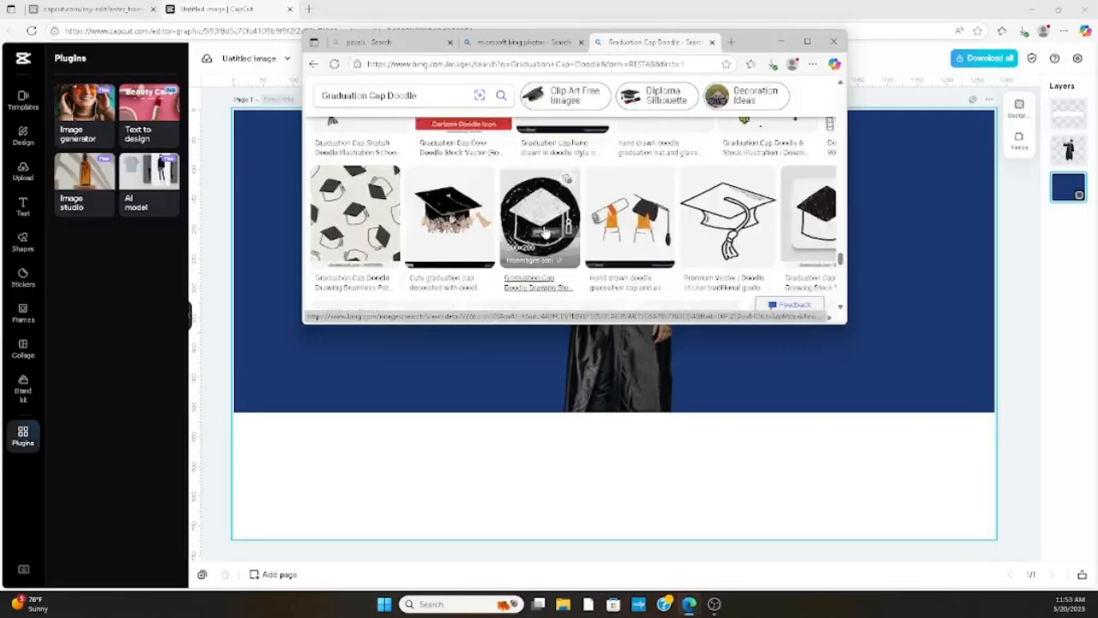
scroll(544, 232, "down", 2)
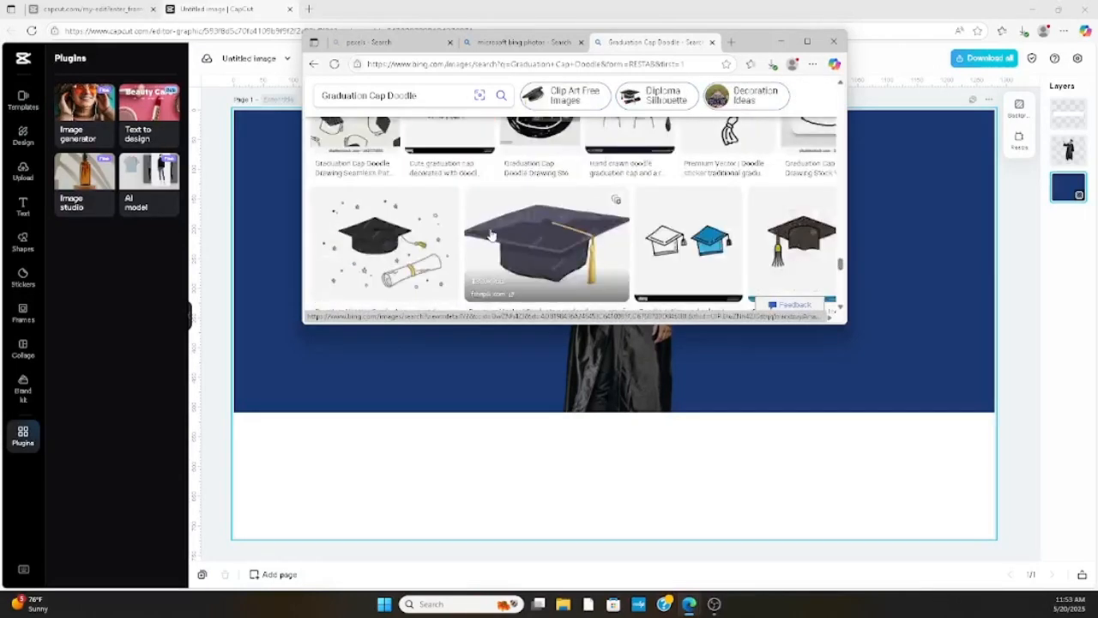
scroll(491, 235, "down", 7)
scroll(500, 229, "up", 6)
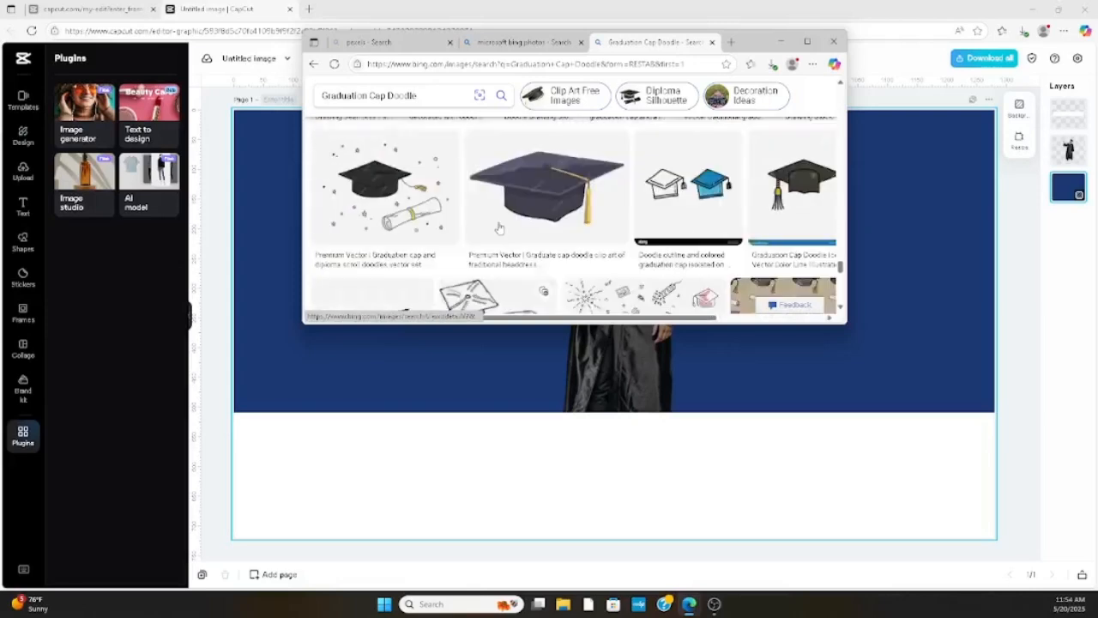
Step: Narrow the graduation cap search to free clip art images and browse the caps for a suitable one
left_click(564, 95)
scroll(613, 172, "down", 5)
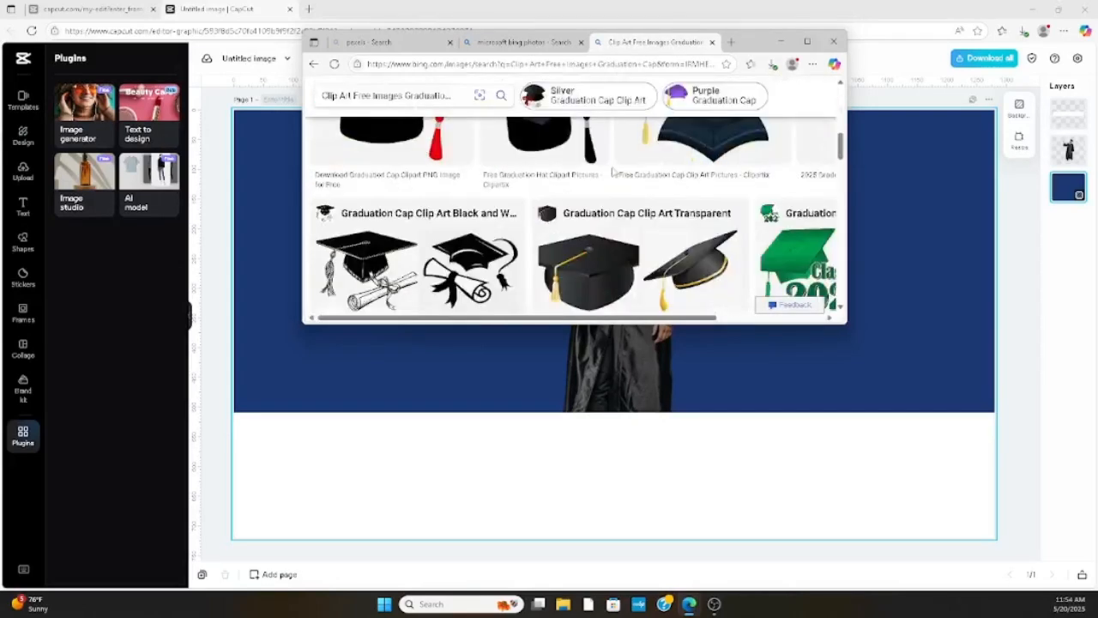
scroll(613, 173, "down", 6)
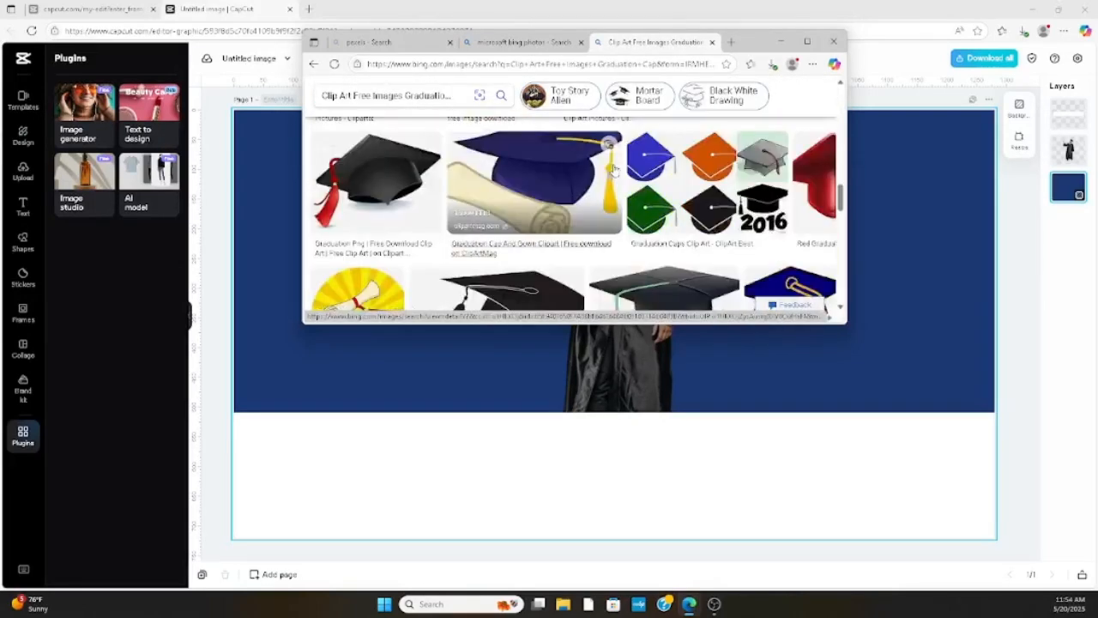
scroll(613, 169, "down", 6)
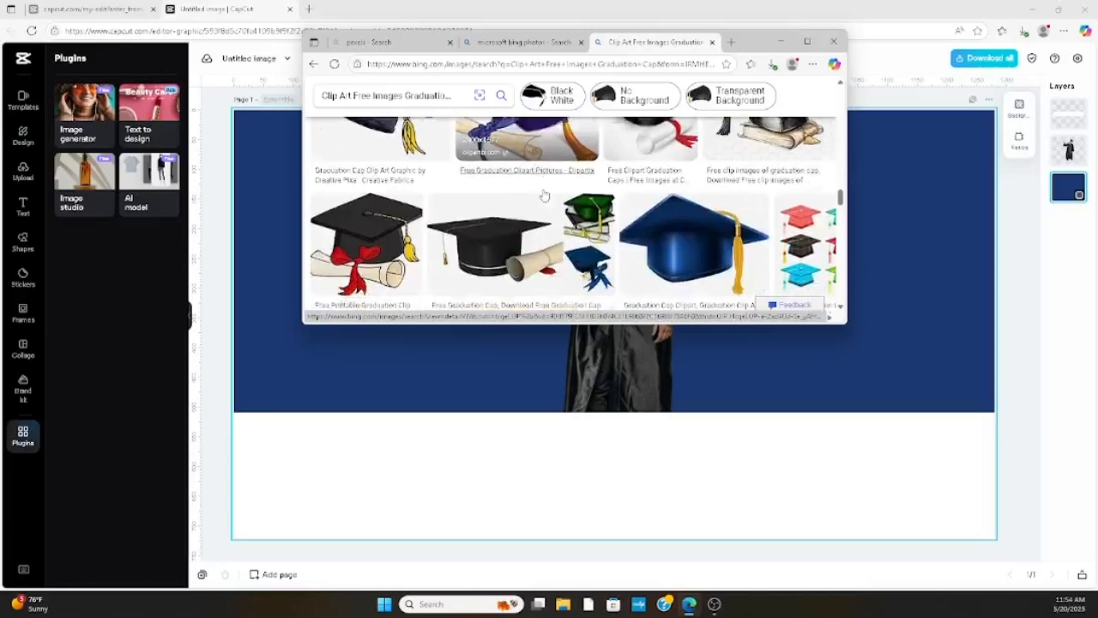
scroll(544, 195, "down", 5)
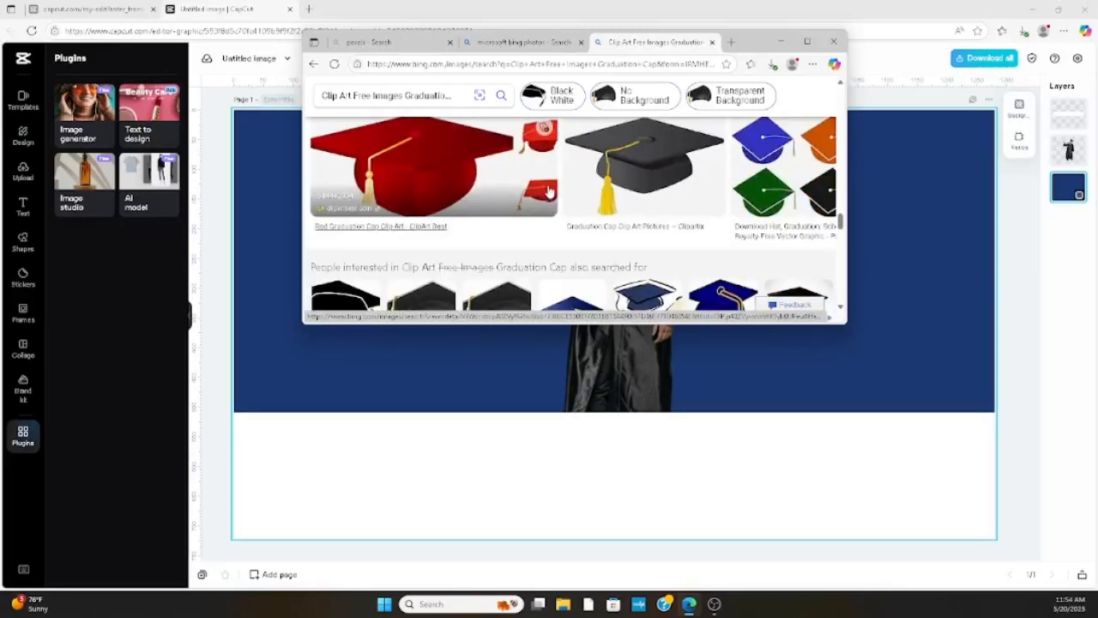
Step: Open the dark grey graduation cap with the yellow tassel and save it as a JPEG image in Downloads
left_click(609, 185)
scroll(605, 185, "down", 5)
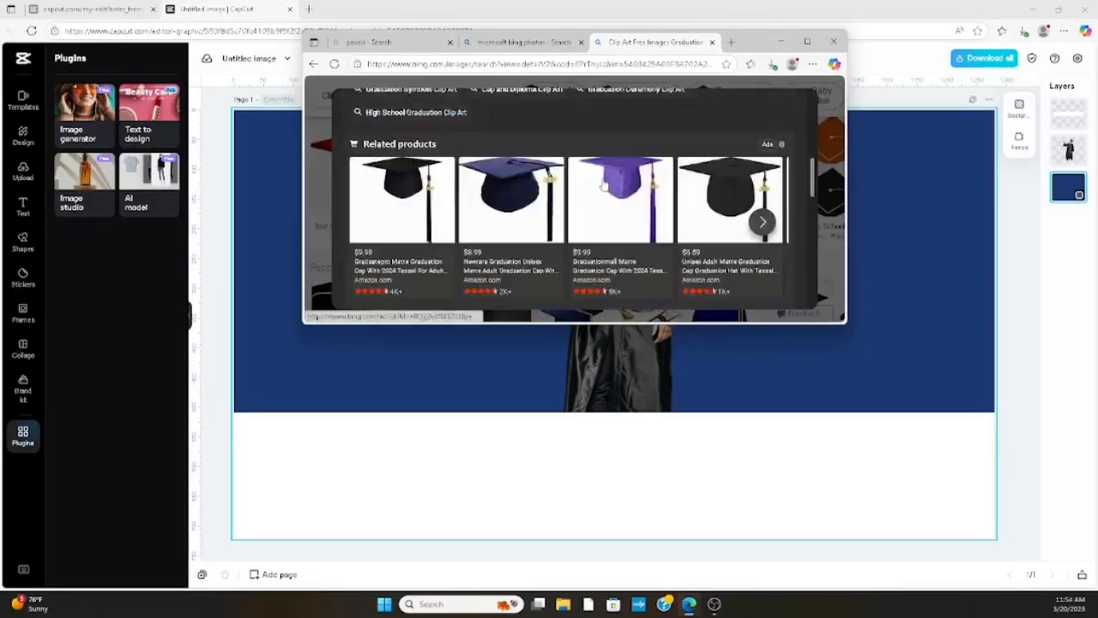
scroll(605, 184, "down", 6)
left_click(635, 193)
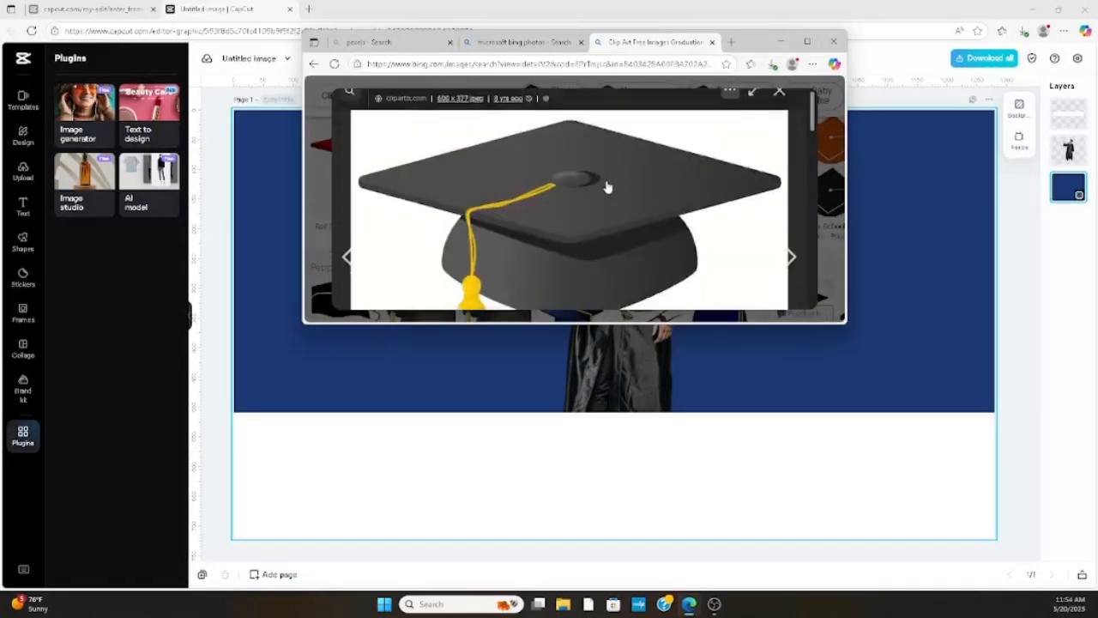
scroll(607, 193, "down", 1)
right_click(613, 199)
left_click(670, 230)
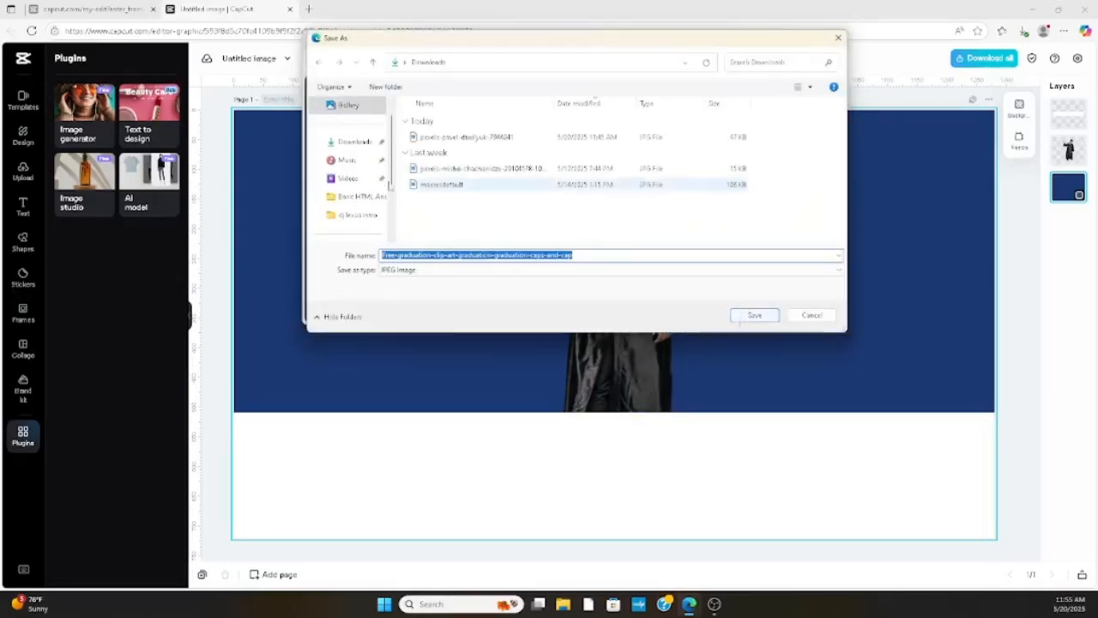
left_click(754, 315)
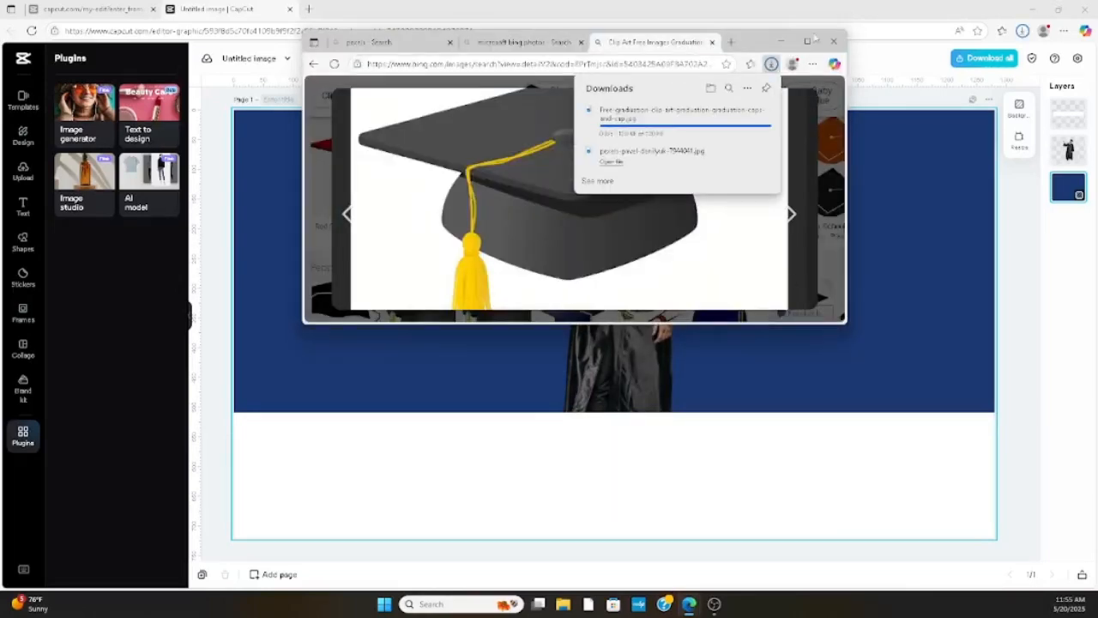
Step: Return to the CapCut design, upload the saved graduation cap image onto the canvas and remove its background automatically
left_click(783, 41)
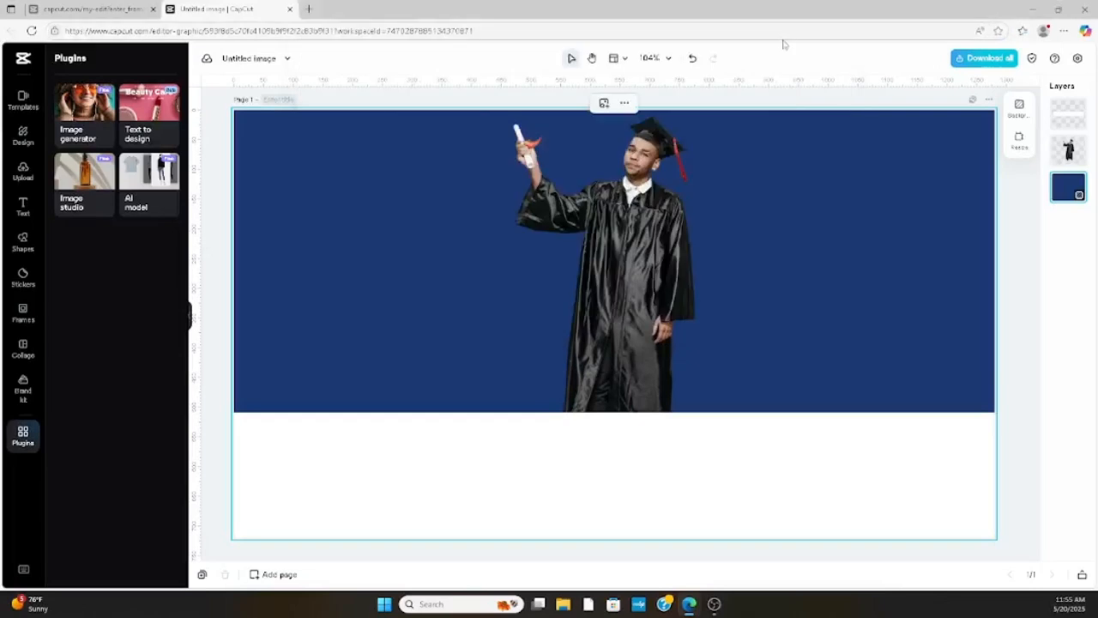
left_click(23, 172)
left_click(110, 97)
left_click(103, 134)
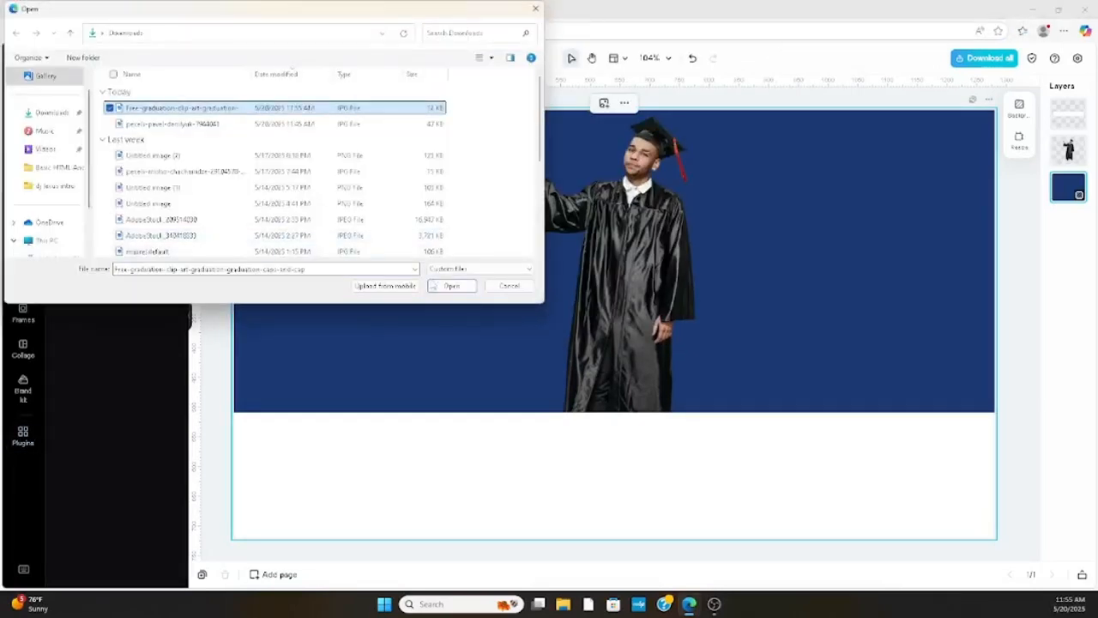
left_click(437, 286)
left_click(73, 146)
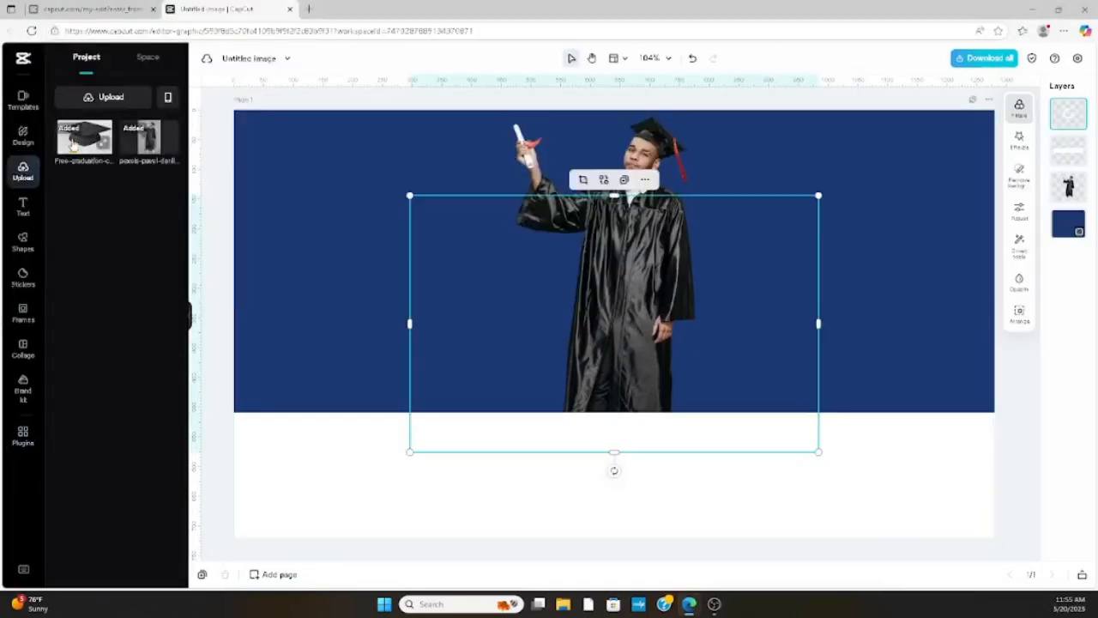
left_click(1019, 176)
left_click(984, 147)
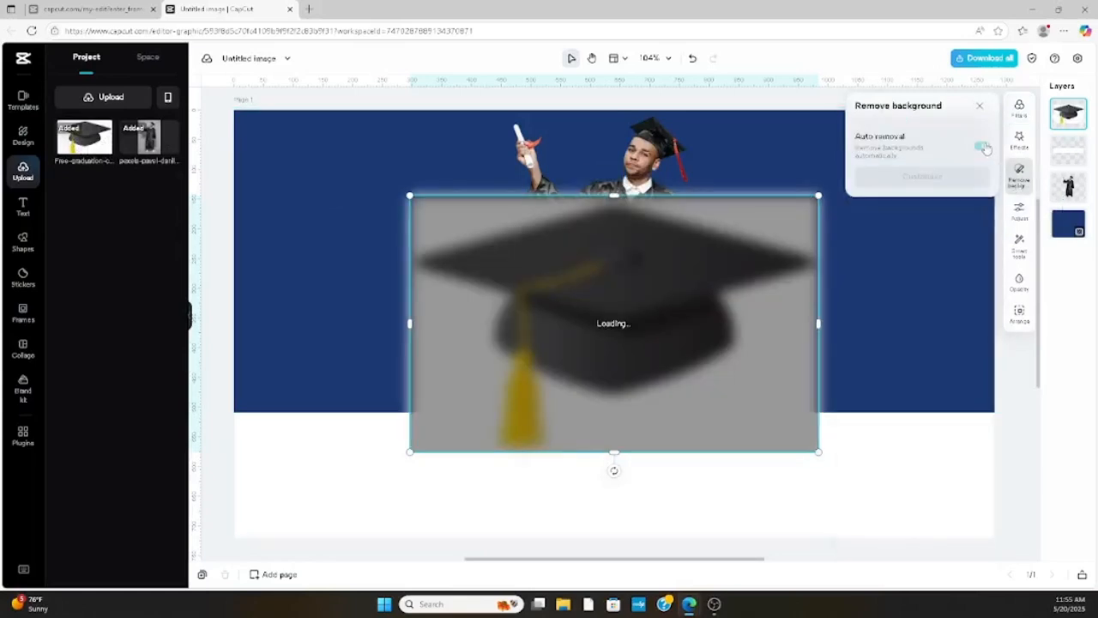
Step: Shrink the graduation cap and move it to the upper-left corner of the blue background
left_click_drag(819, 452, 684, 367)
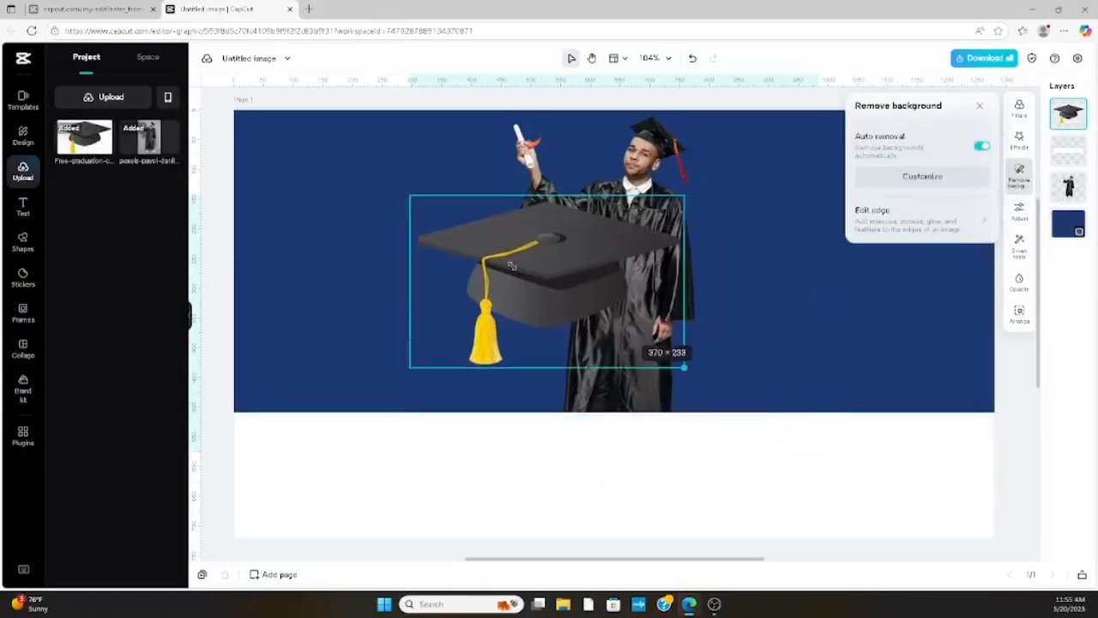
mouse_move(511, 266)
left_mouse_down()
mouse_move(496, 277)
mouse_move(510, 260)
left_mouse_up()
scroll(464, 223, "down", 1)
left_click_drag(456, 185, 349, 168)
scroll(353, 272, "up", 2)
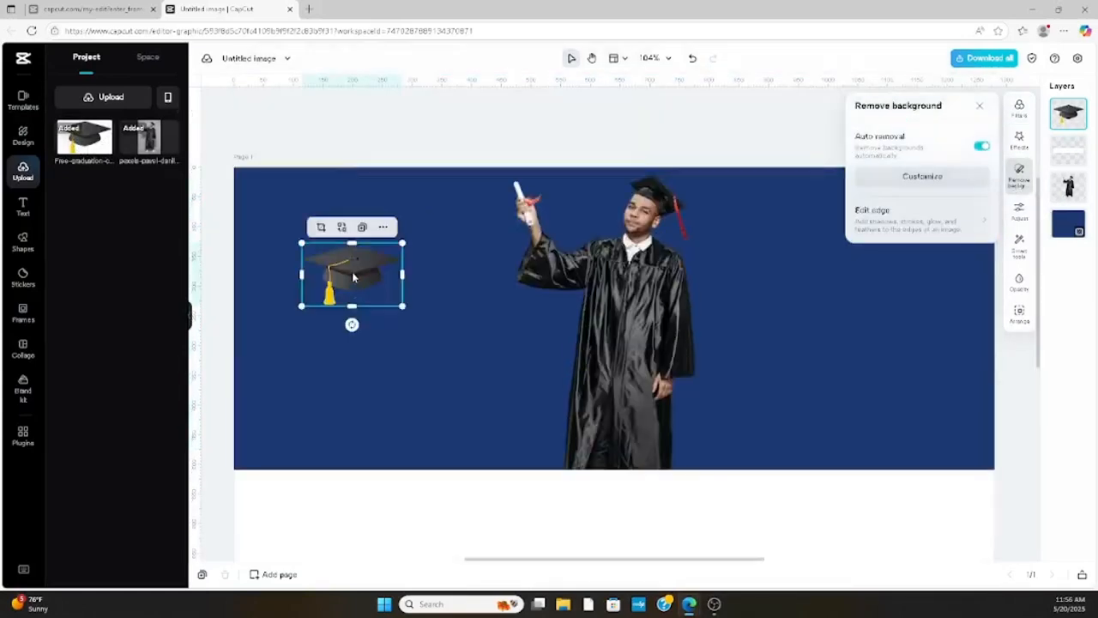
left_click_drag(353, 276, 296, 202)
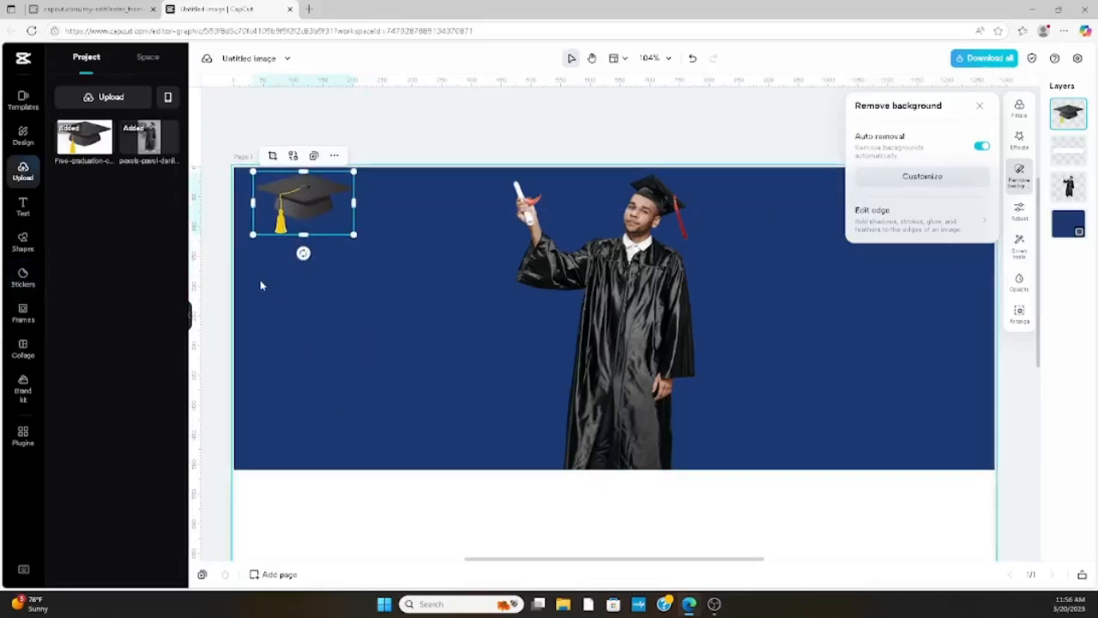
Step: Add a title reading 2025 with each digit on its own line so the year runs vertically
left_click(23, 206)
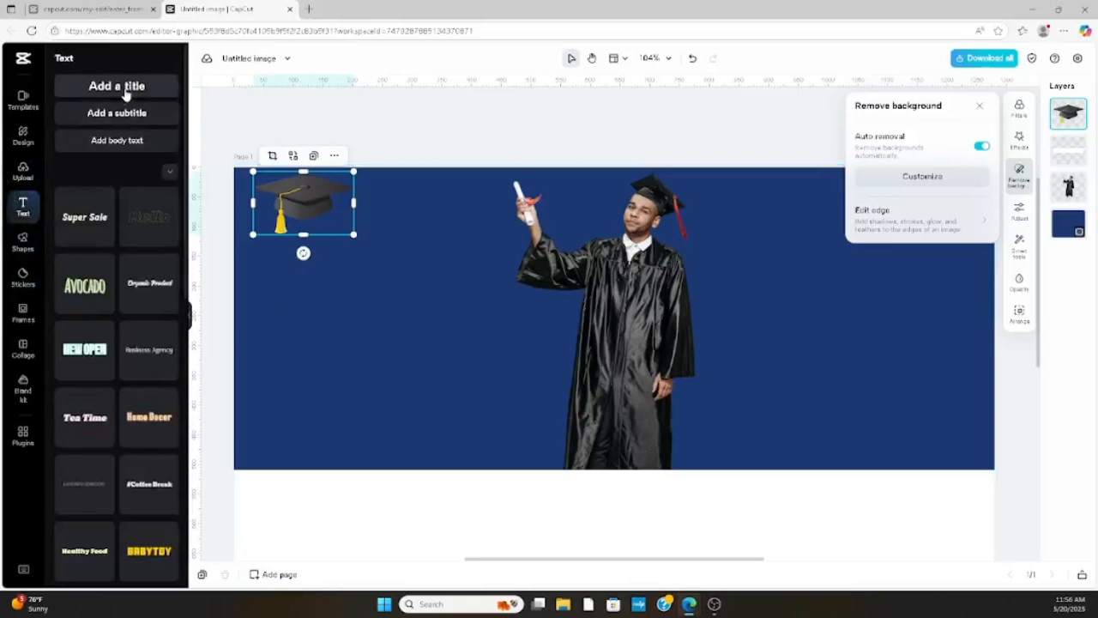
left_click(118, 87)
double_click(465, 282)
key("ctrl+a")
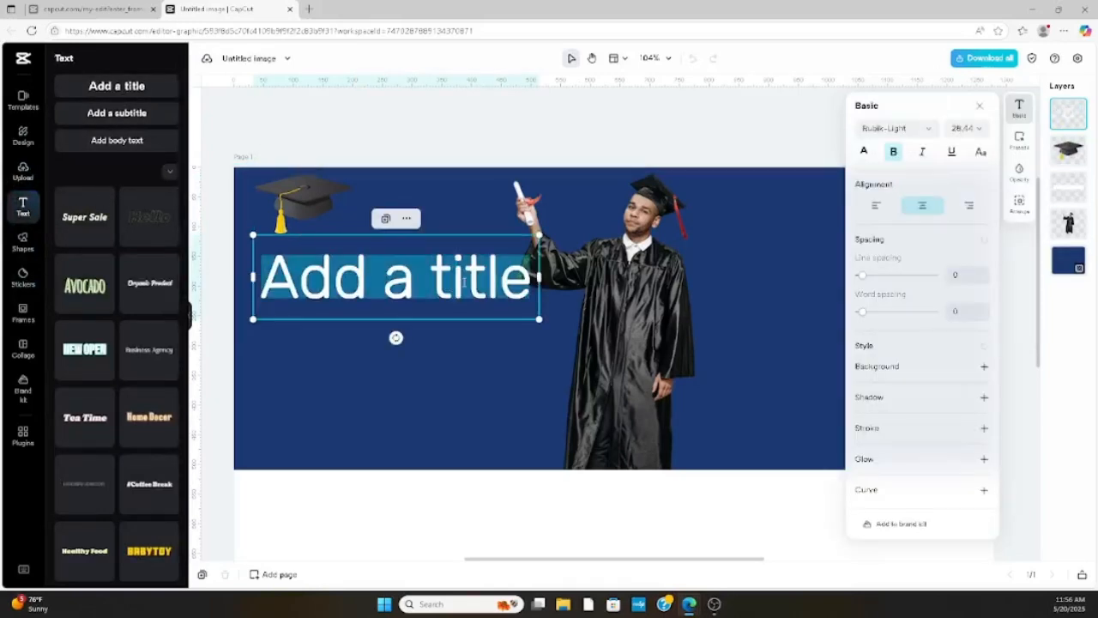
key("BackSpace")
type("2")
key("Return")
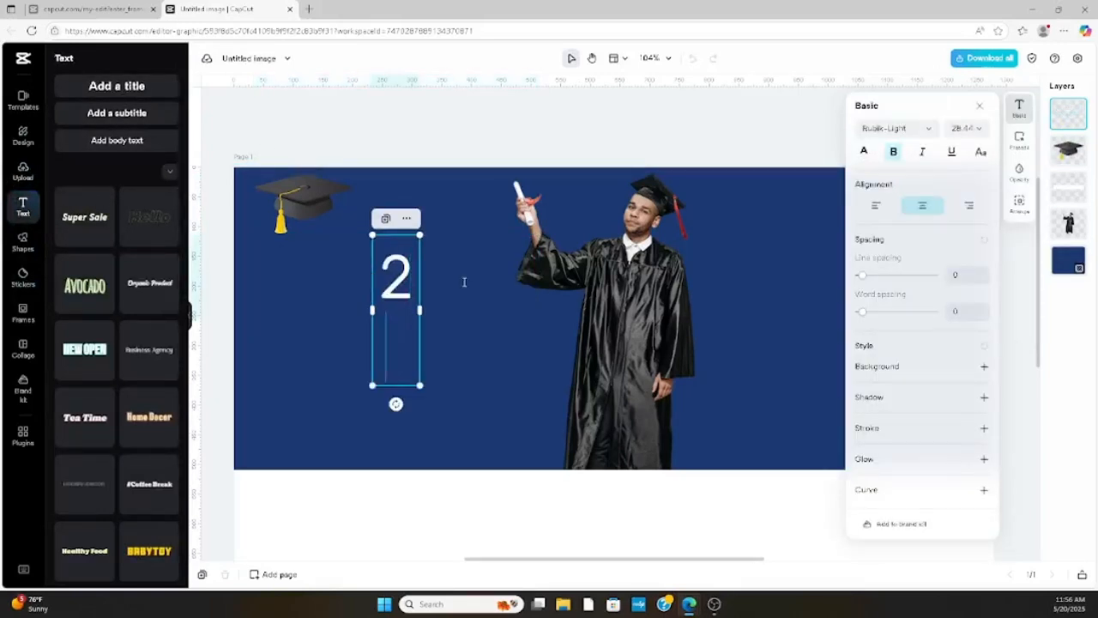
type("0")
key("Return")
type("2")
key("Return")
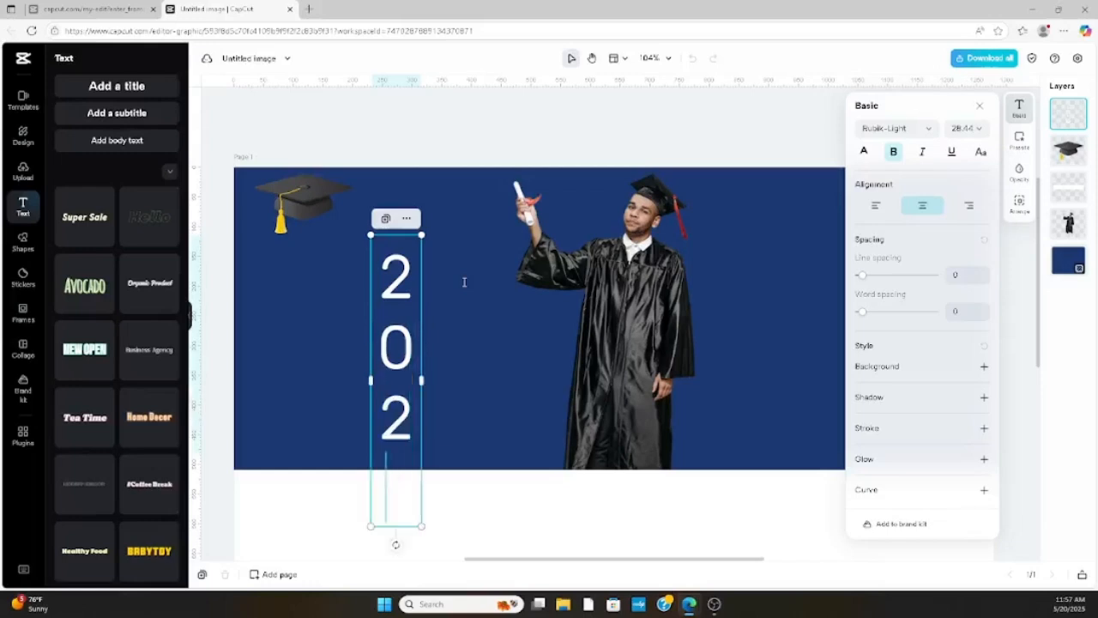
type("5")
Step: Shrink the vertical 2025 to font size 15.61, place it near the canvas's left edge and shift the cap above it
left_click_drag(421, 530, 399, 397)
left_click(421, 338)
left_click_drag(391, 343, 283, 343)
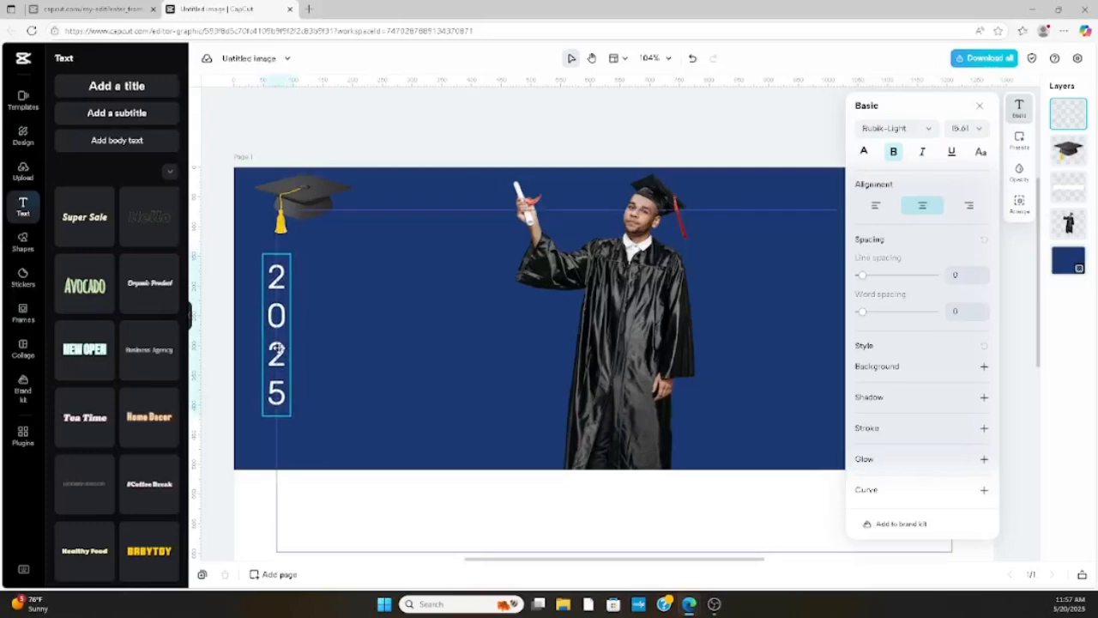
left_click(297, 217)
left_click_drag(297, 218, 278, 213)
left_click(357, 311)
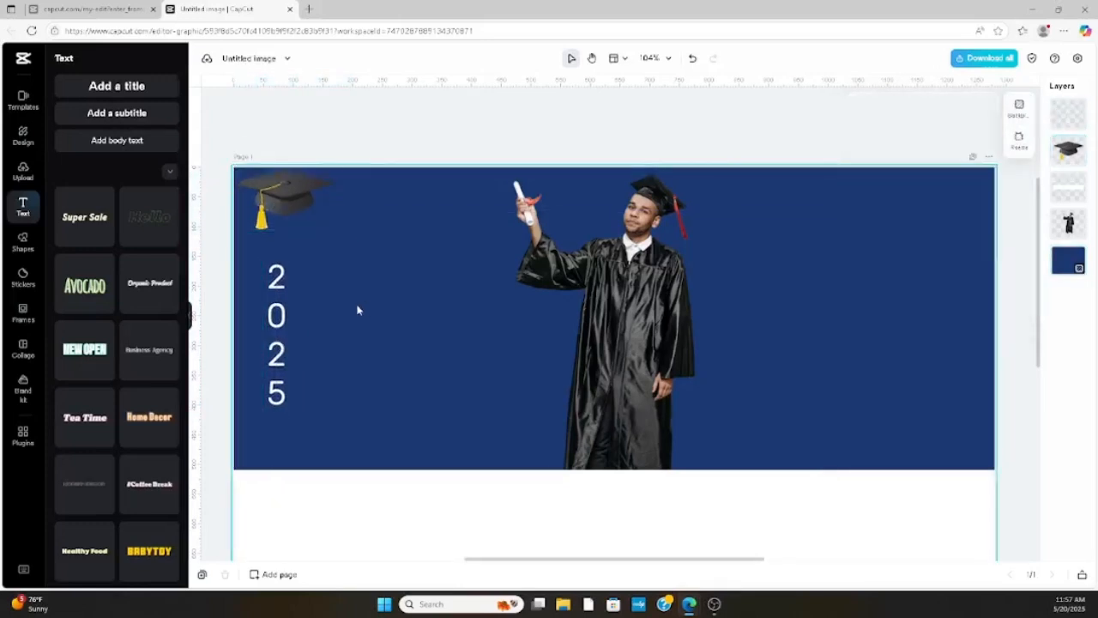
Step: Enlarge the vertical 2025 text to font size 18.62 and reposition the graduation cap above it
left_click(277, 356)
left_click_drag(290, 417, 293, 448)
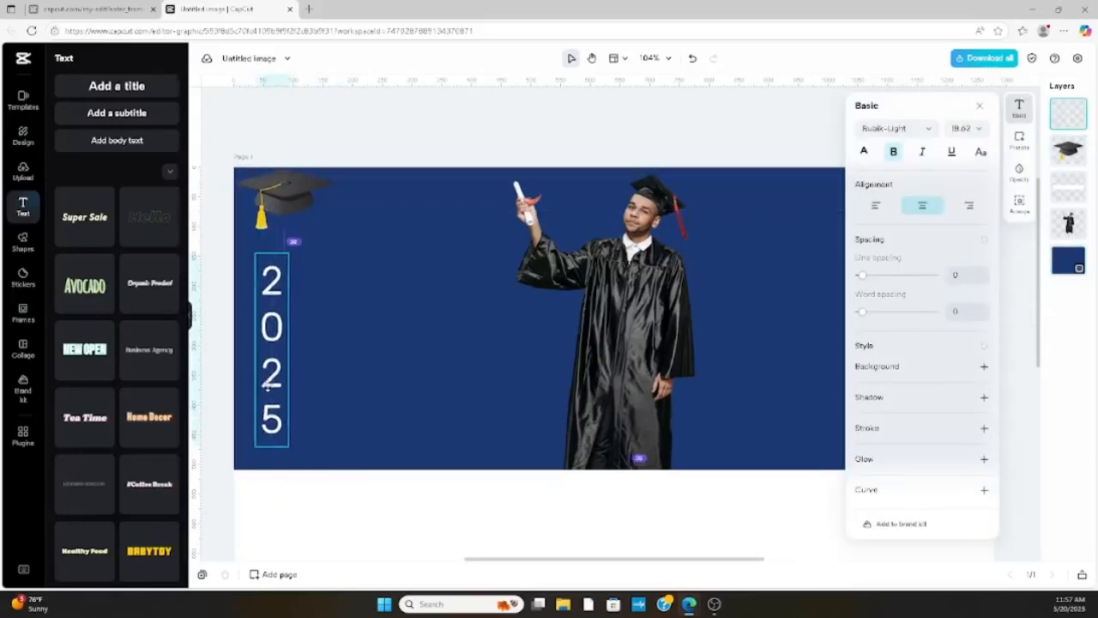
left_click_drag(284, 210, 295, 211)
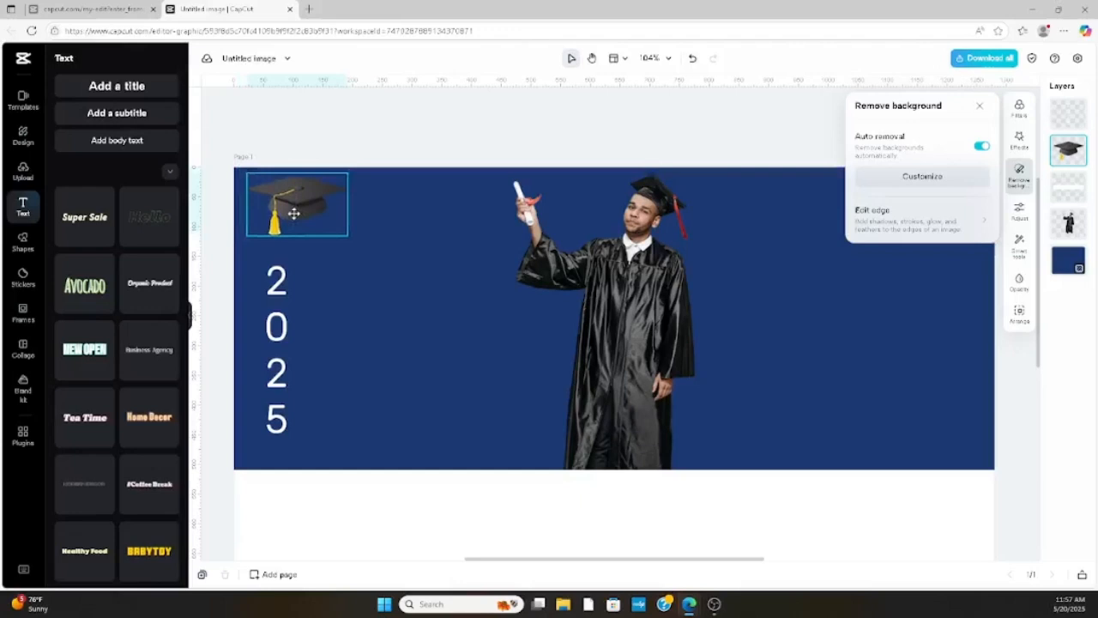
right_click(296, 211)
left_click(407, 134)
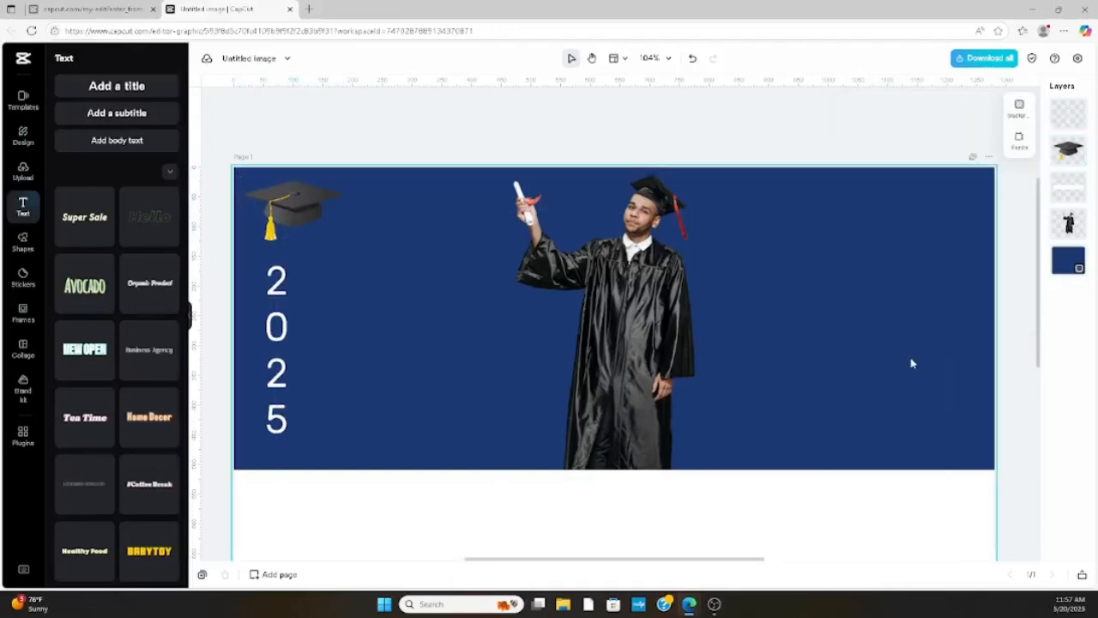
Step: Add a subtitle containing the graduate's first name in possessive form followed by "College Graduation"
left_click(117, 113)
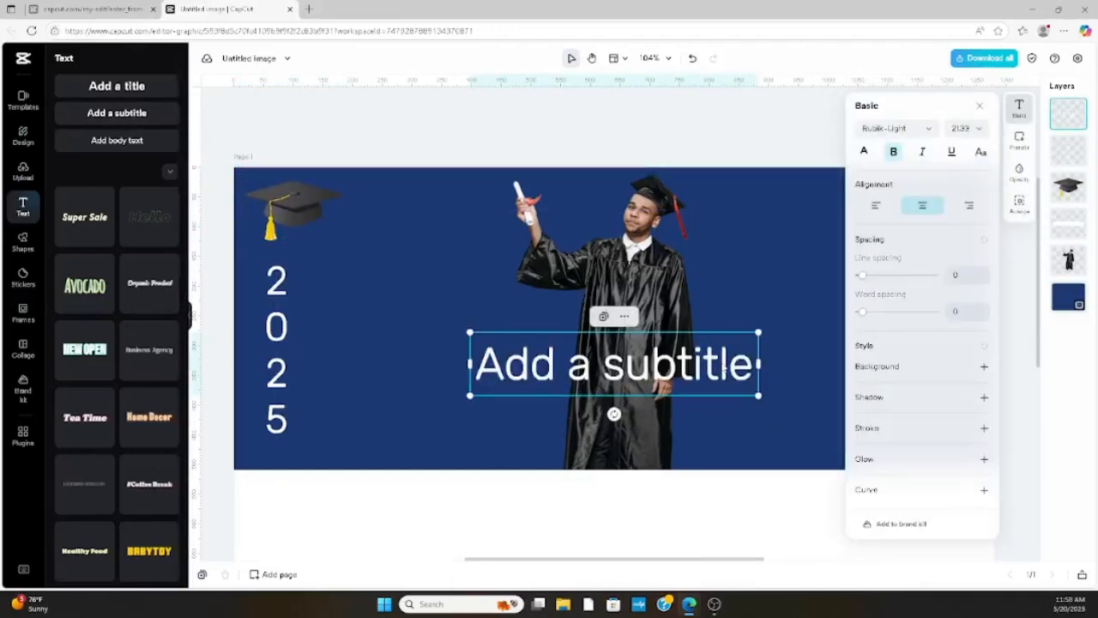
left_click(980, 106)
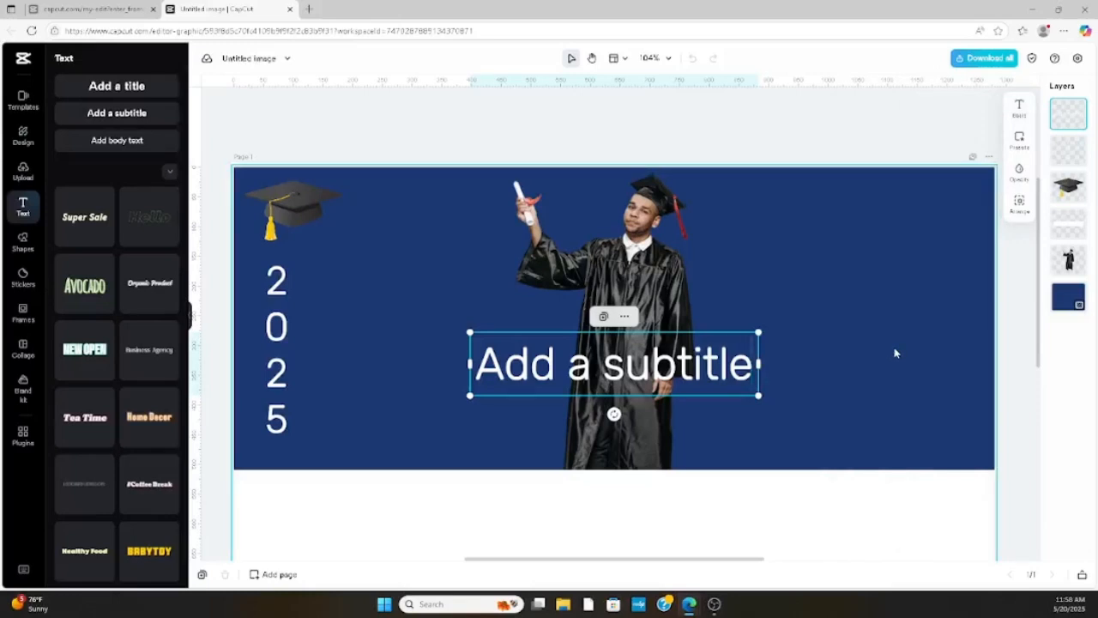
key("BackSpace")
key("BackSpace")
key("BackSpace")
key("BackSpace")
key("BackSpace")
key("BackSpace")
key("BackSpace")
key("BackSpace")
key("BackSpace")
key("BackSpace")
key("BackSpace")
key("BackSpace")
key("BackSpace")
key("BackSpace")
type("a")
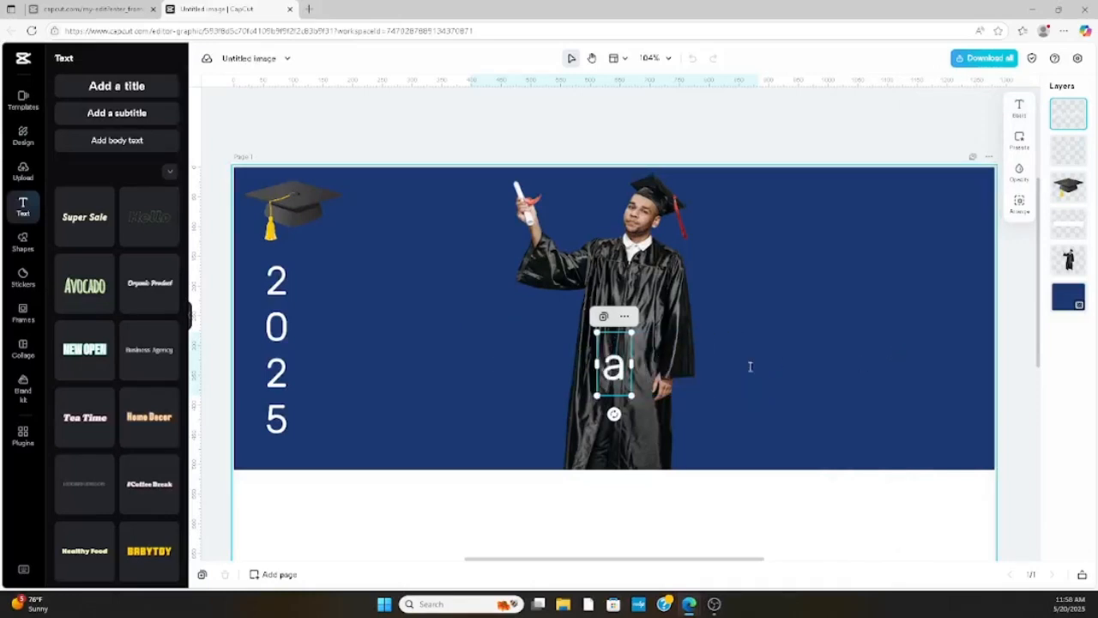
key("BackSpace")
type("Jaden")
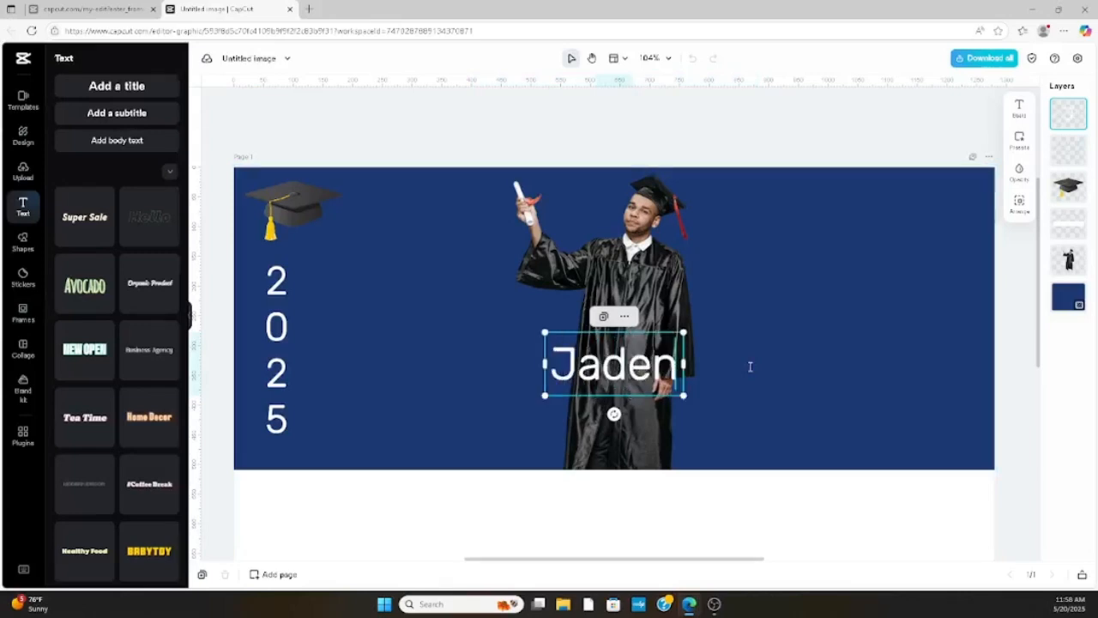
type("'s Co")
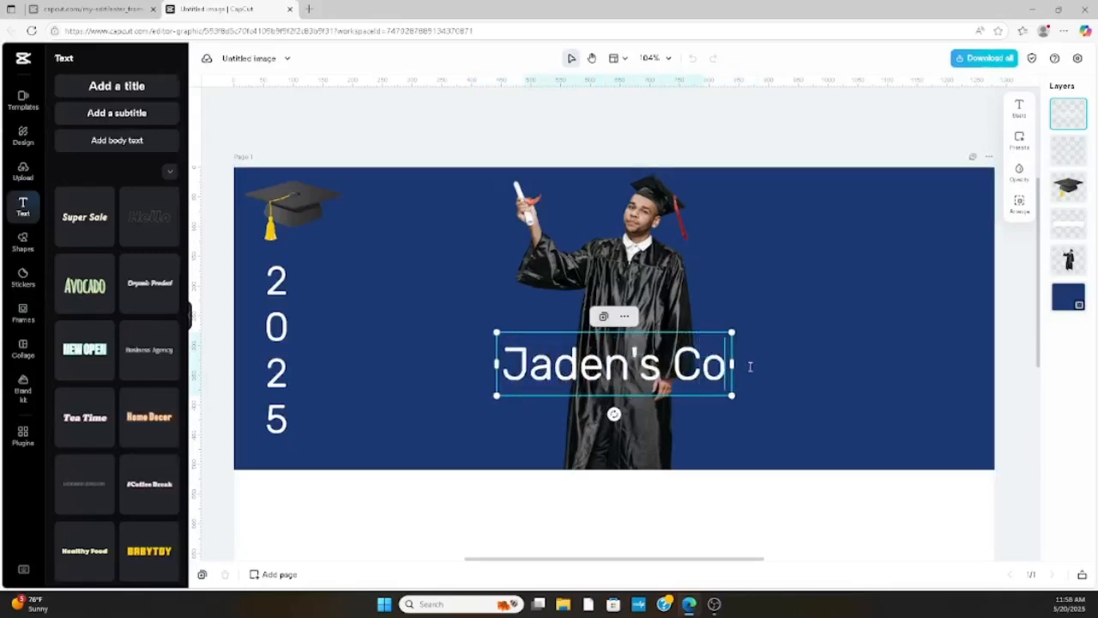
type("llege Gra")
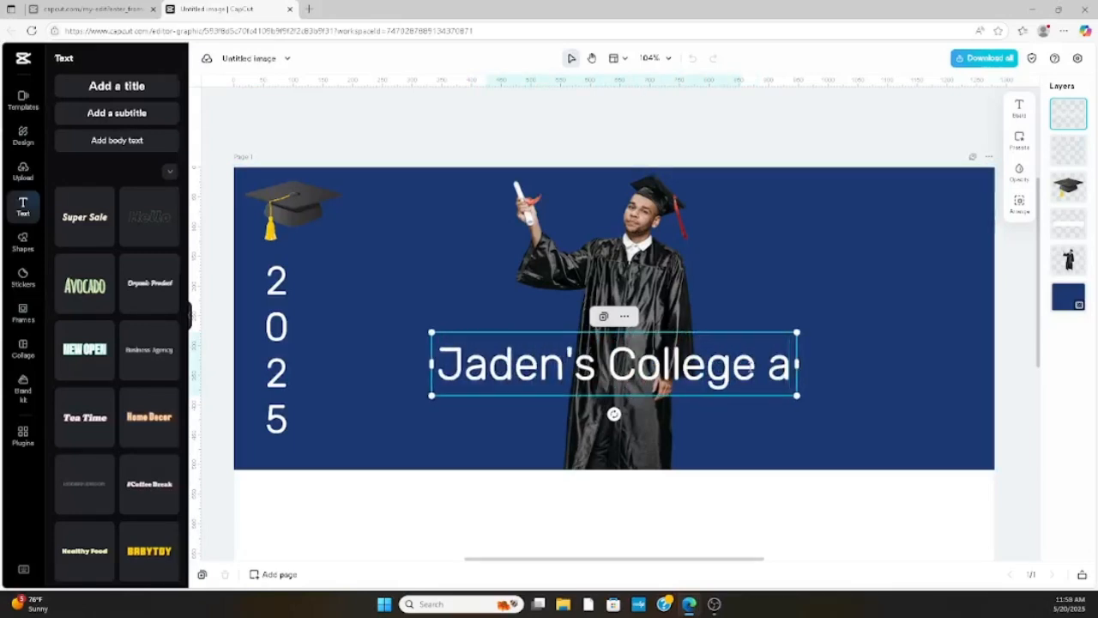
key("BackSpace")
type("Grad")
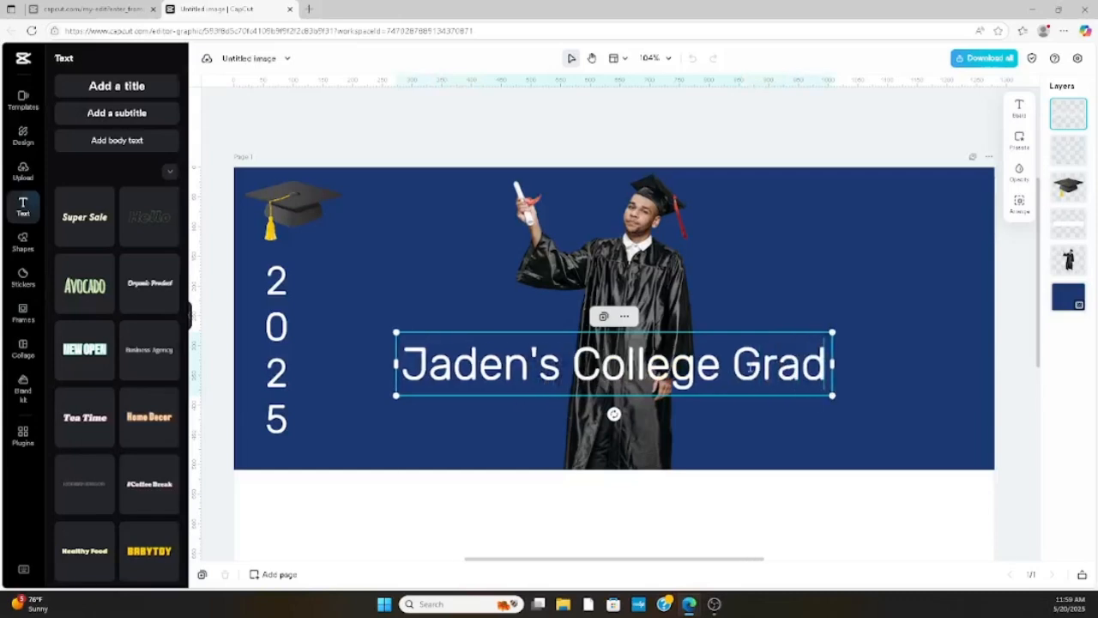
type("uate")
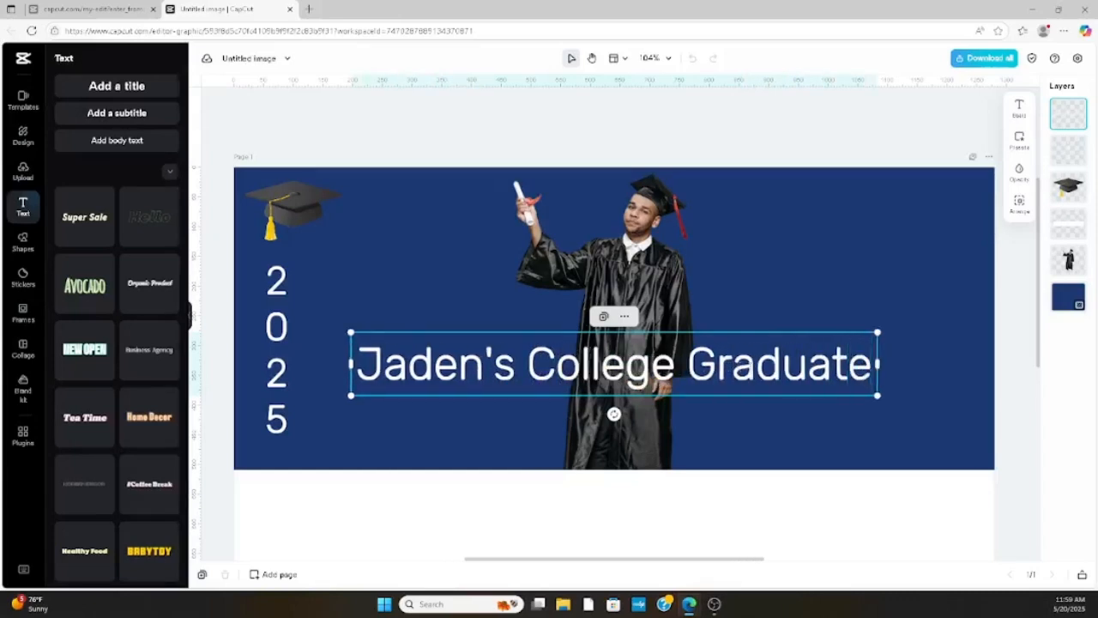
key("BackSpace")
type("ion")
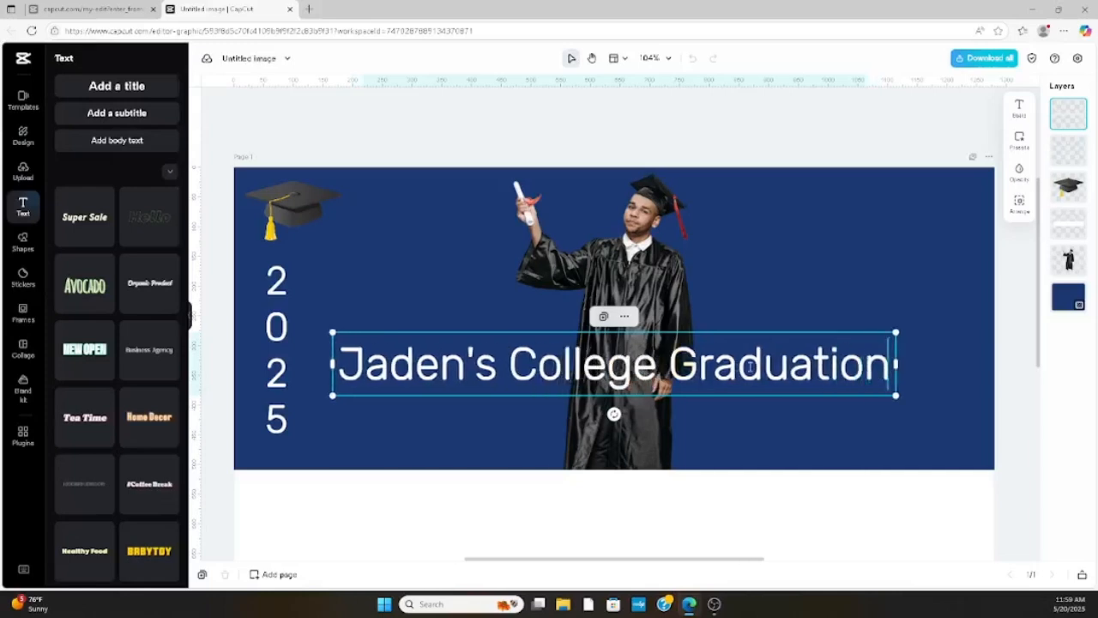
right_click(793, 370)
left_click_drag(667, 372, 883, 382)
right_click(883, 382)
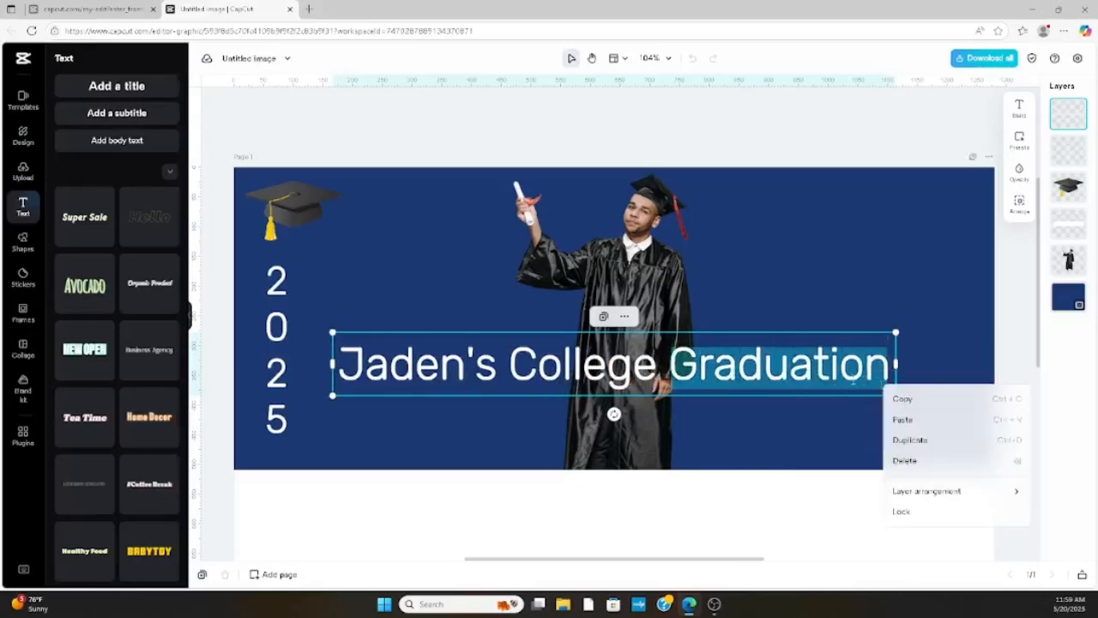
right_click(833, 366)
left_click(719, 424)
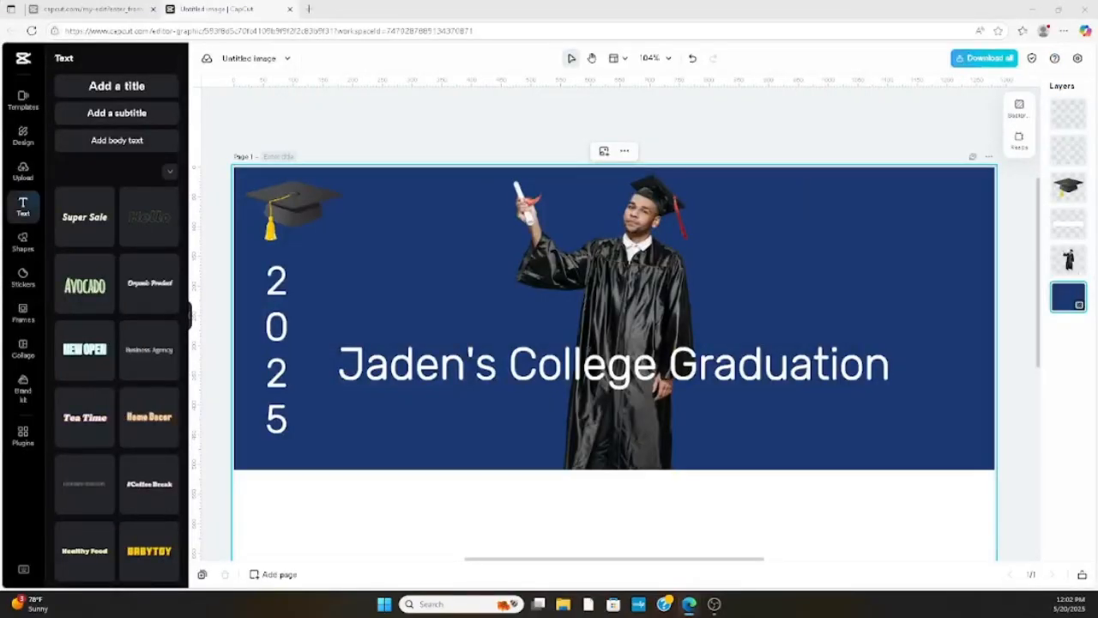
Step: Change the font of the College Graduation caption to Amiamie-Regular
left_click(888, 364)
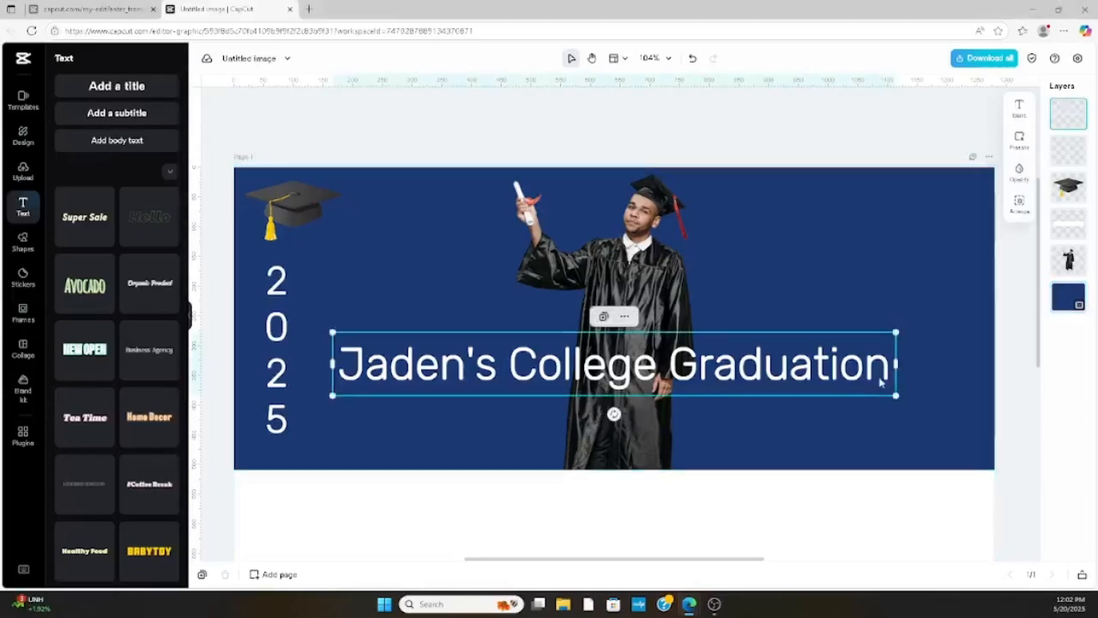
left_click_drag(889, 365, 324, 365)
right_click(324, 361)
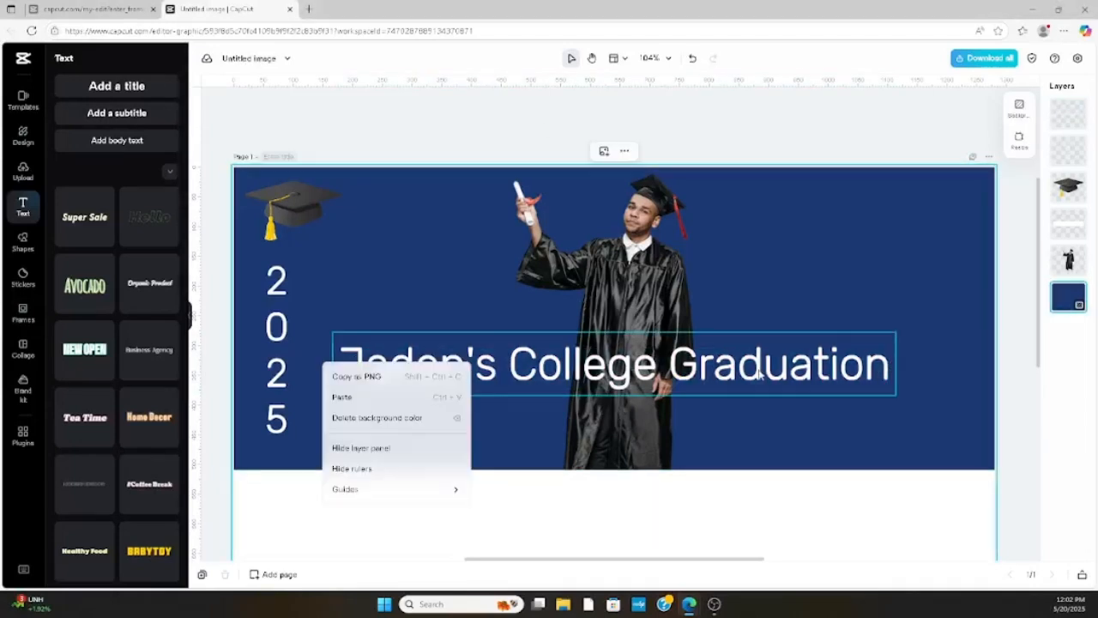
left_click(515, 362)
left_click(1020, 106)
left_click(928, 130)
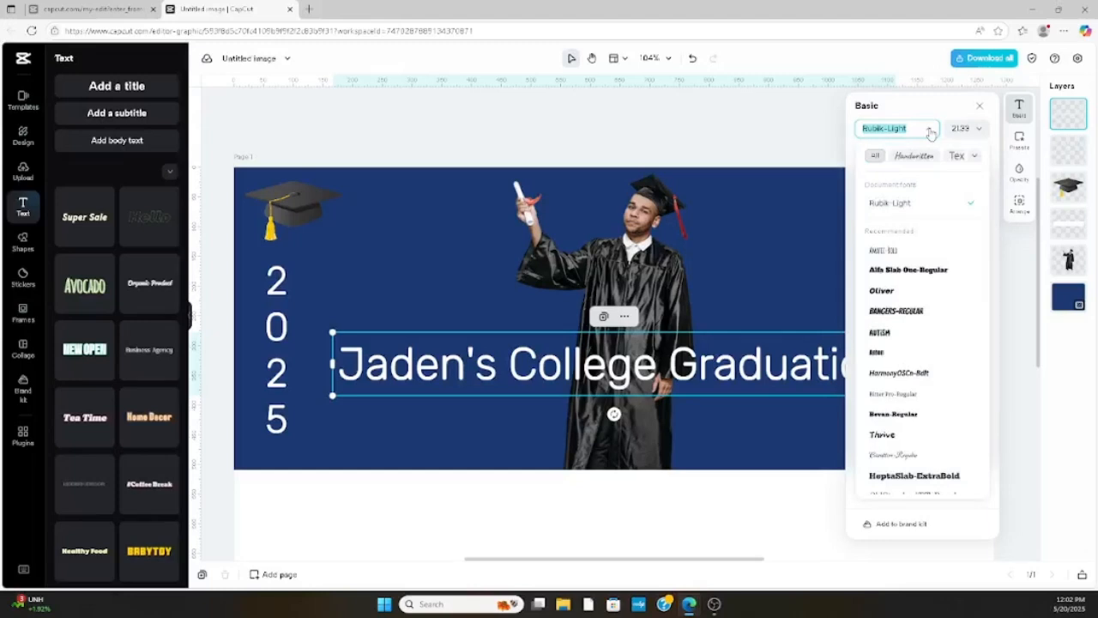
scroll(927, 344, "down", 5)
left_click(914, 390)
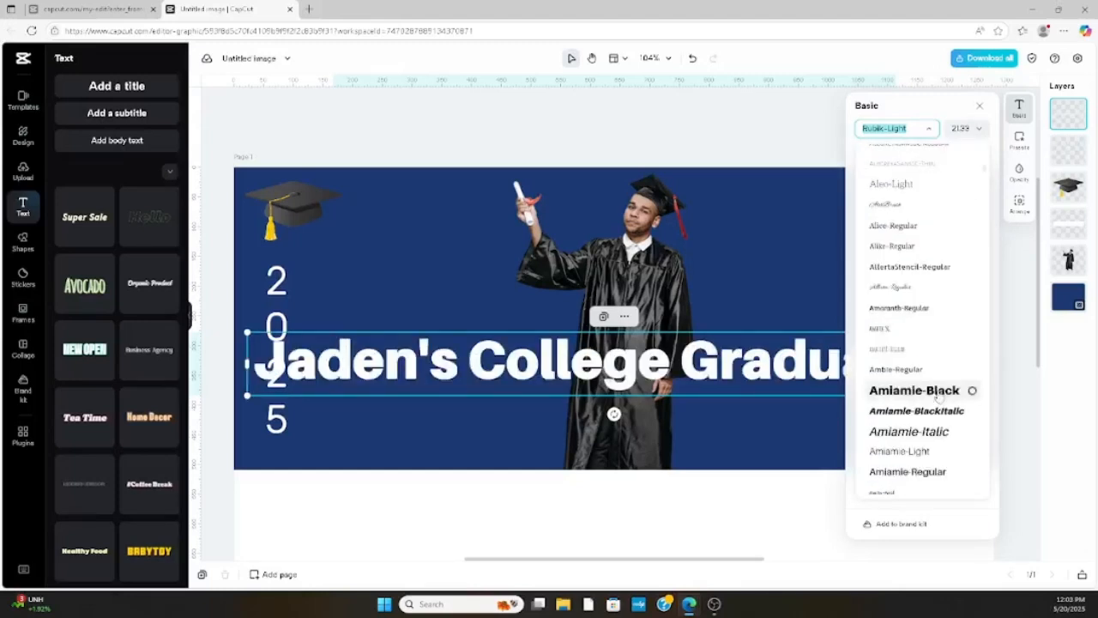
left_click(928, 127)
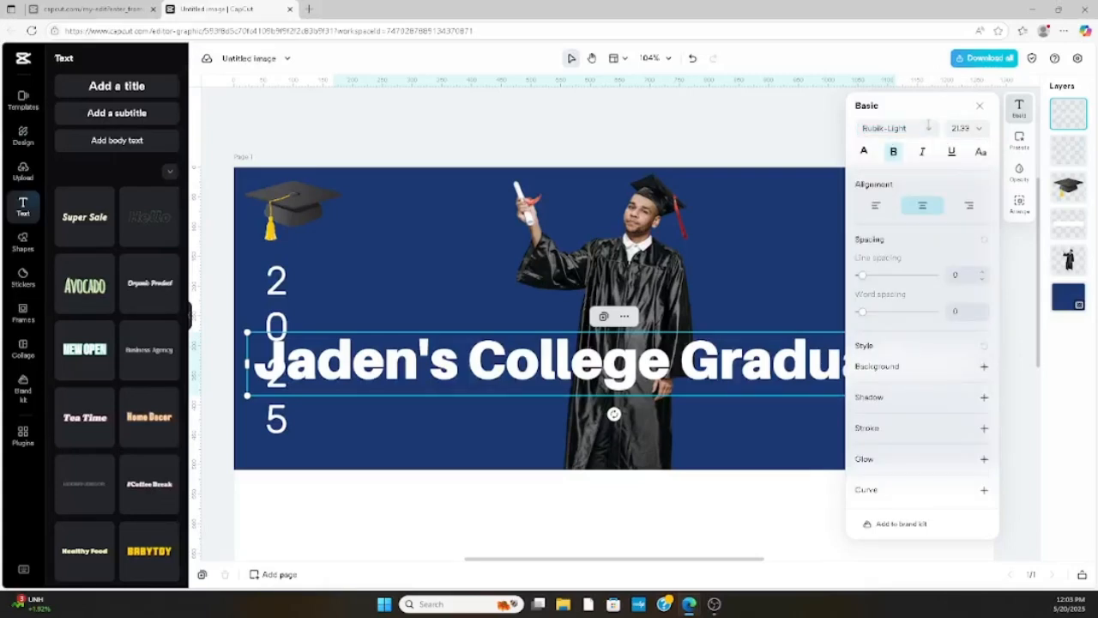
left_click(980, 104)
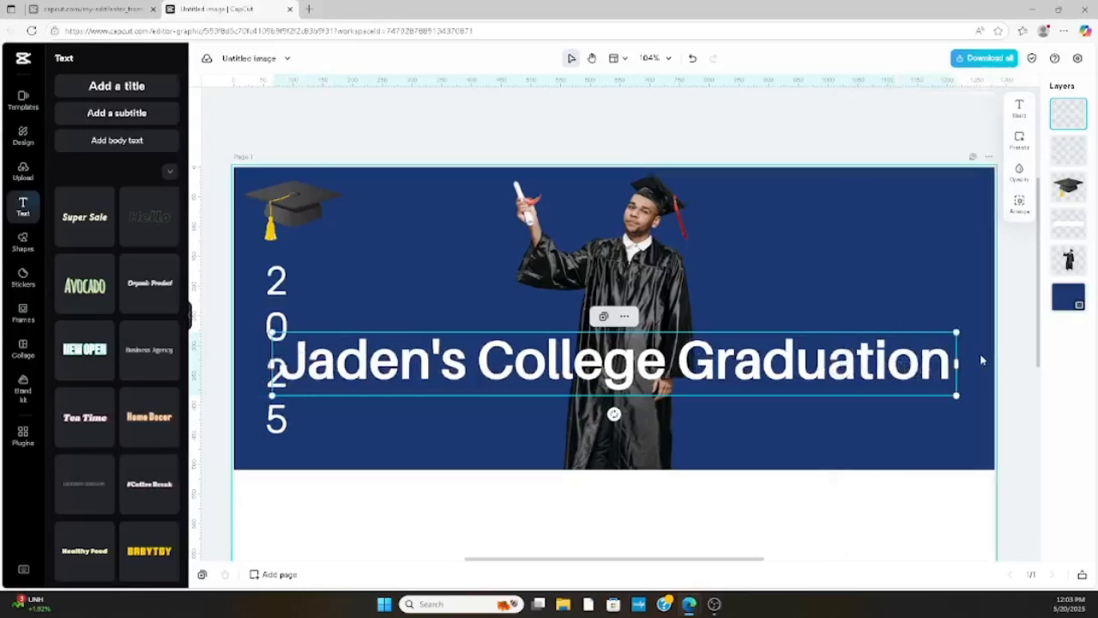
Step: Shrink the caption to font size 10.88, set its word spacing to 3 and centre it along the blue area's lower edge
left_click_drag(980, 353, 747, 384)
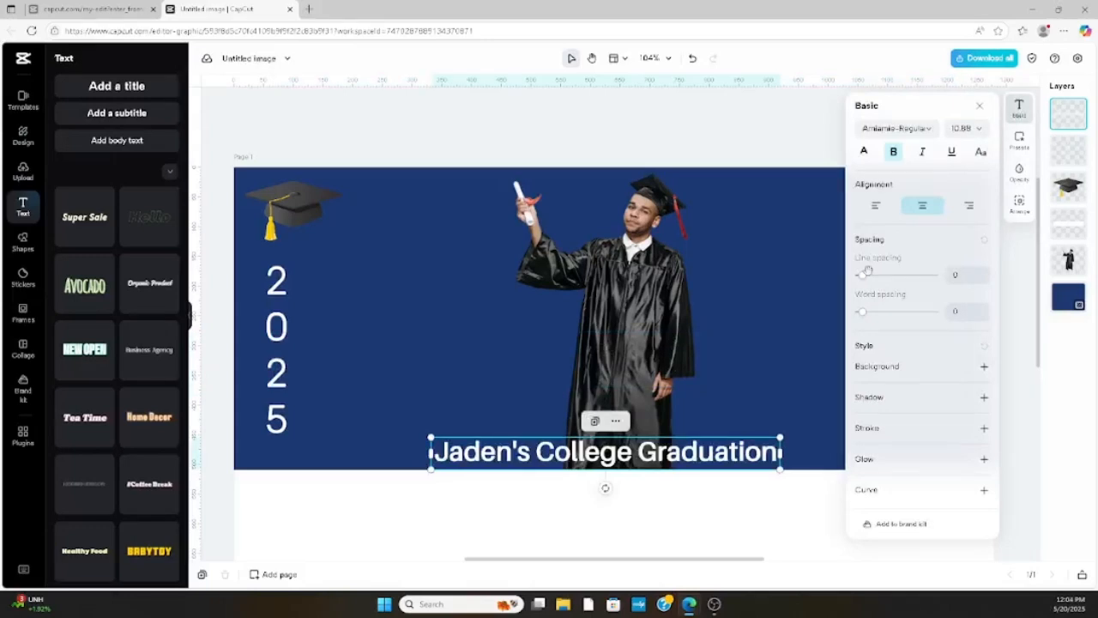
left_click_drag(591, 450, 633, 449)
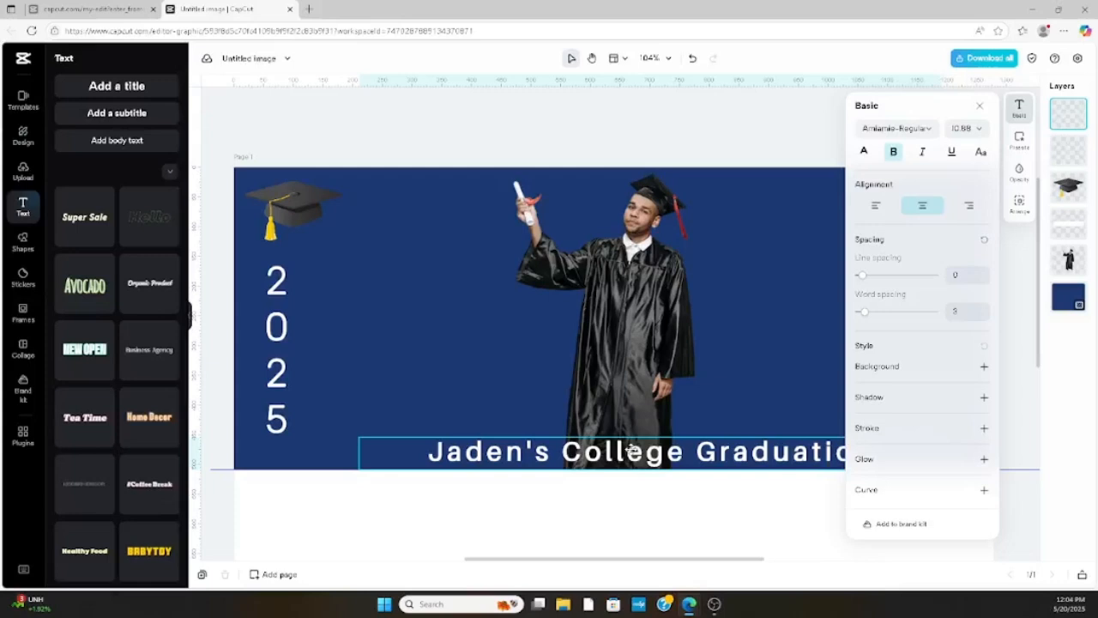
left_click_drag(630, 449, 581, 452)
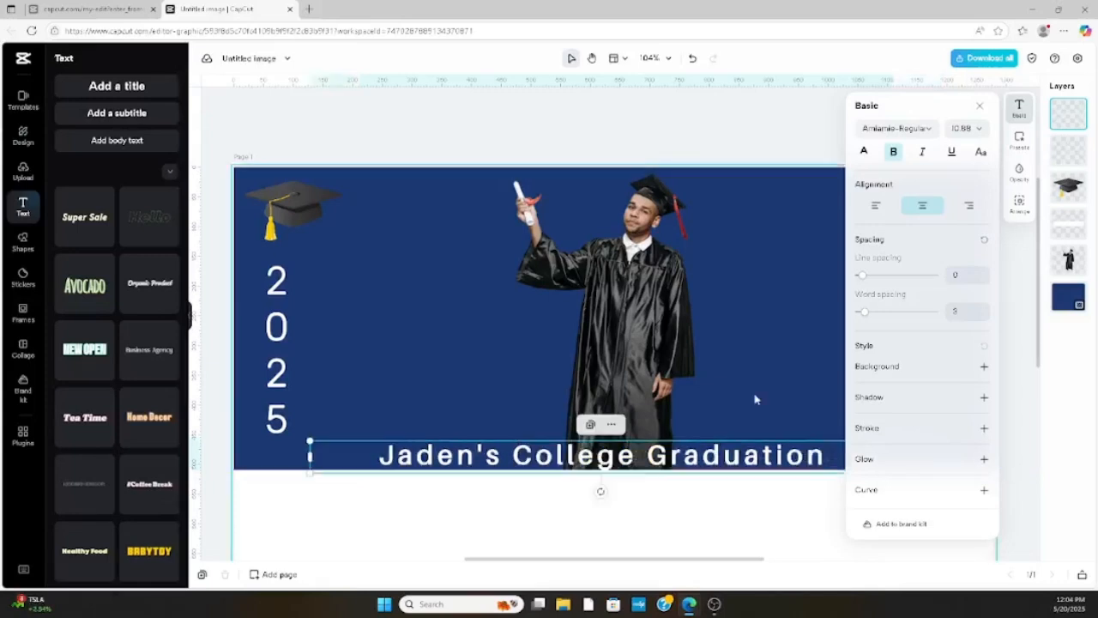
Step: Add a square with a near-black fill over the graduate's gown and send it backward behind the caption text
left_click(24, 235)
left_click(74, 388)
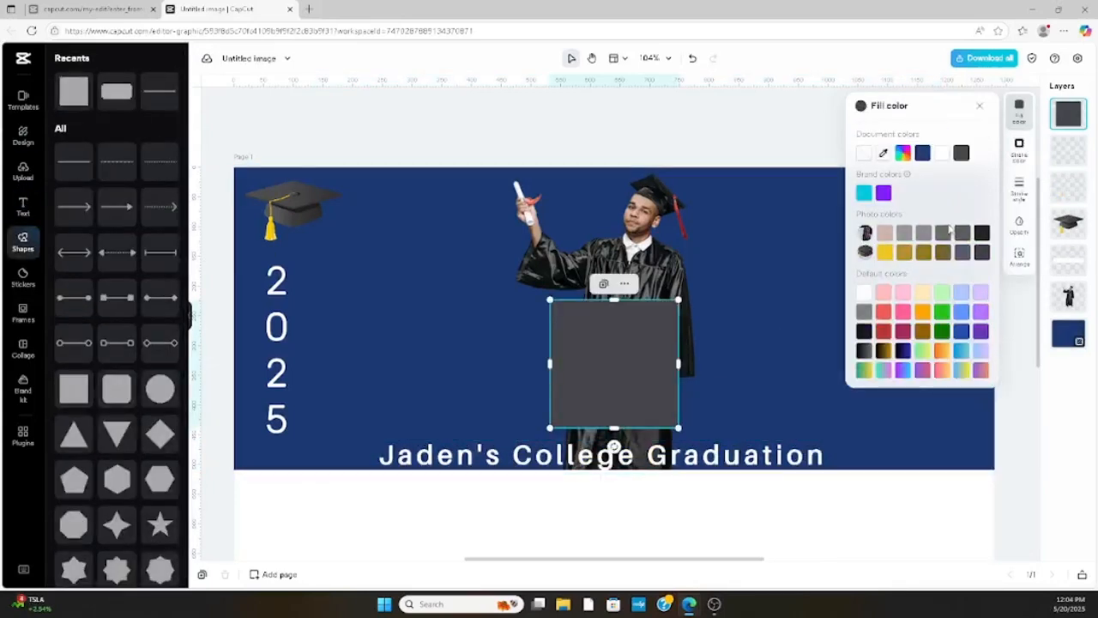
left_click(983, 232)
left_click_drag(630, 384, 596, 422)
right_click(601, 422)
mouse_move(678, 548)
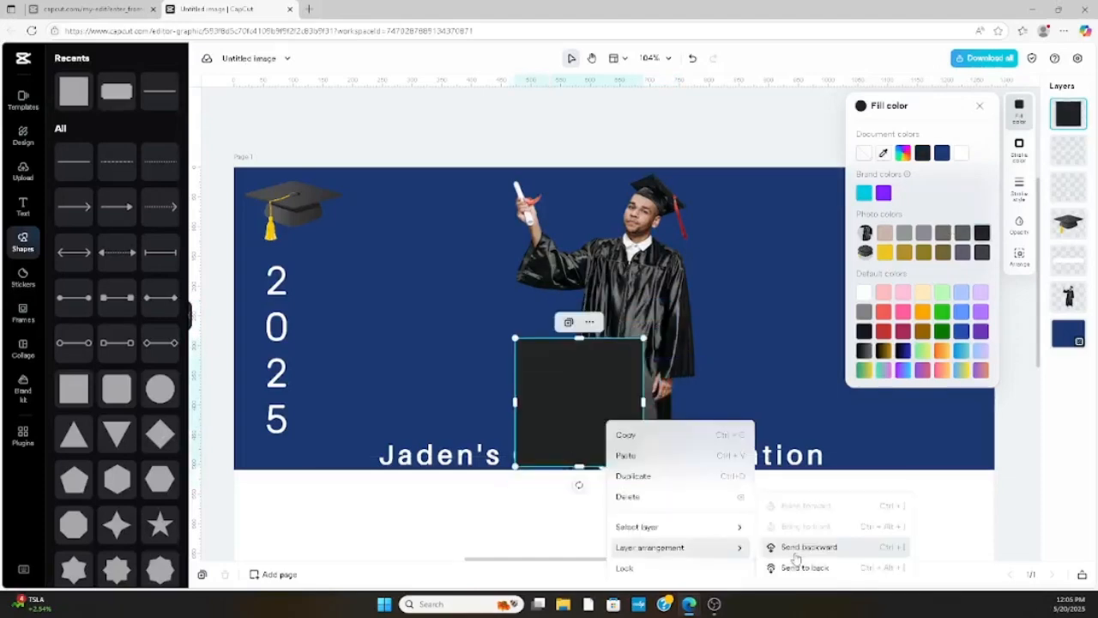
left_click(798, 548)
Step: Resize the near-black square into a thin band about 762 px wide that sits behind the caption
left_click_drag(516, 446, 392, 450)
left_click_drag(643, 402, 836, 456)
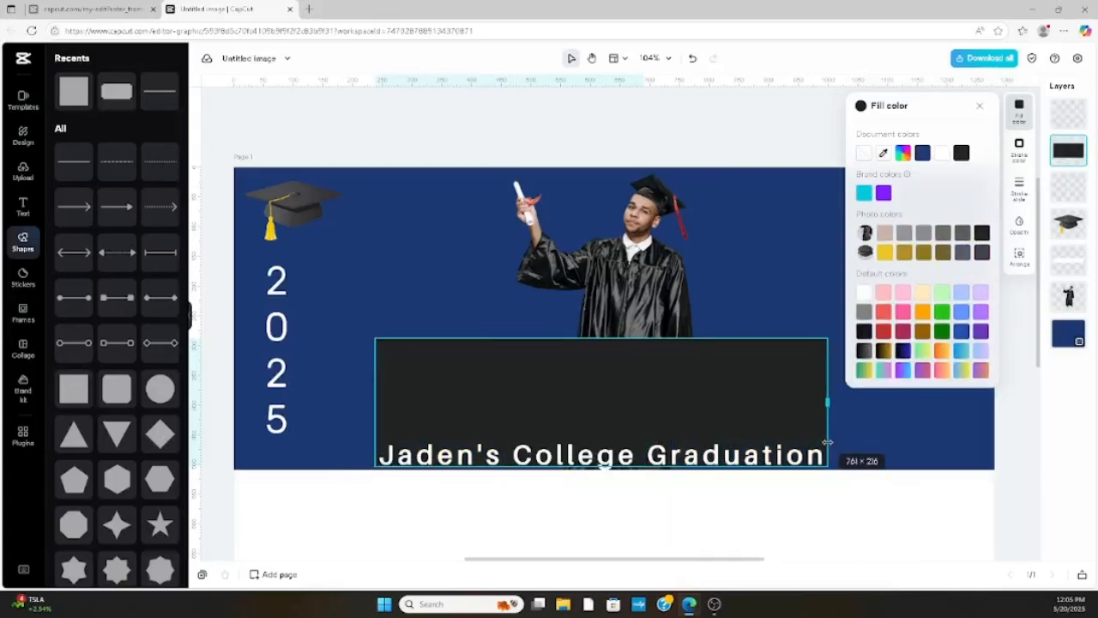
left_click_drag(600, 339, 600, 438)
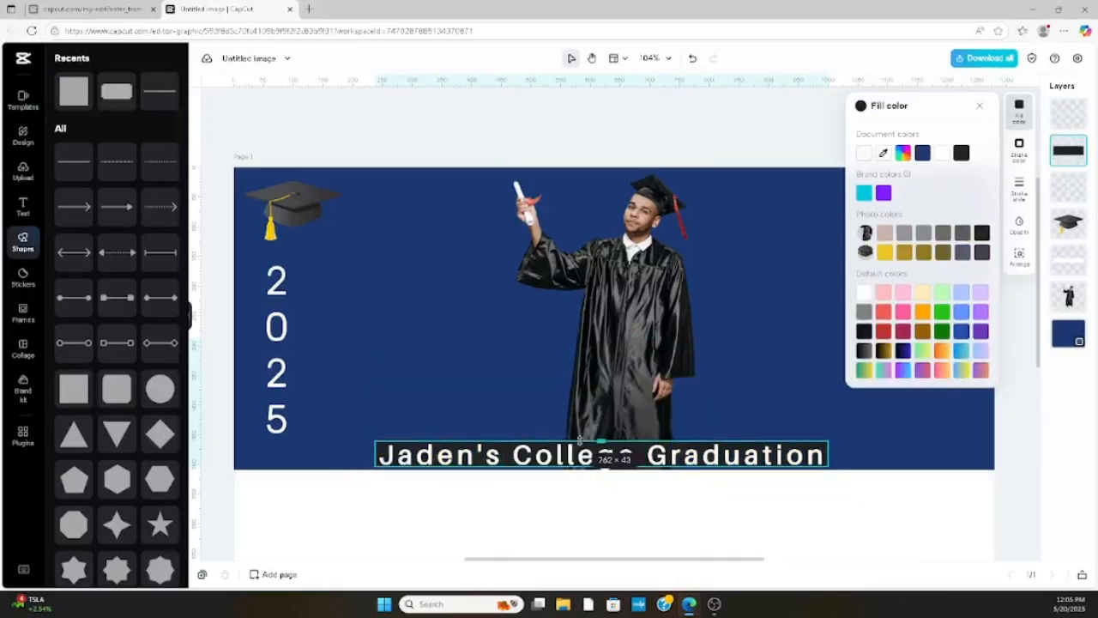
left_click(699, 373)
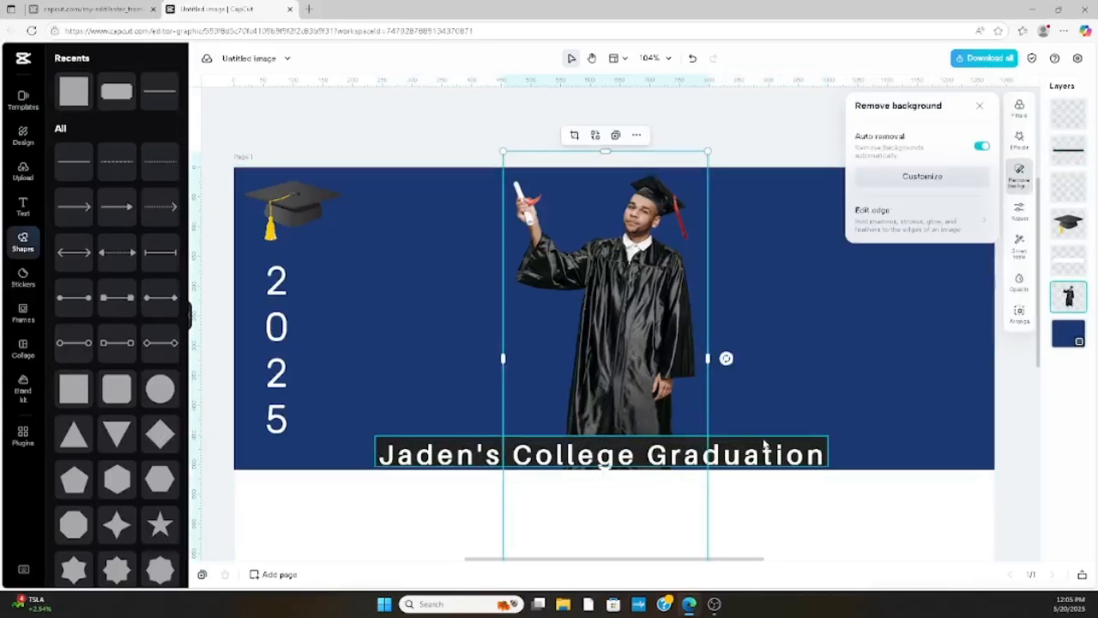
left_click(811, 453)
left_click(811, 439)
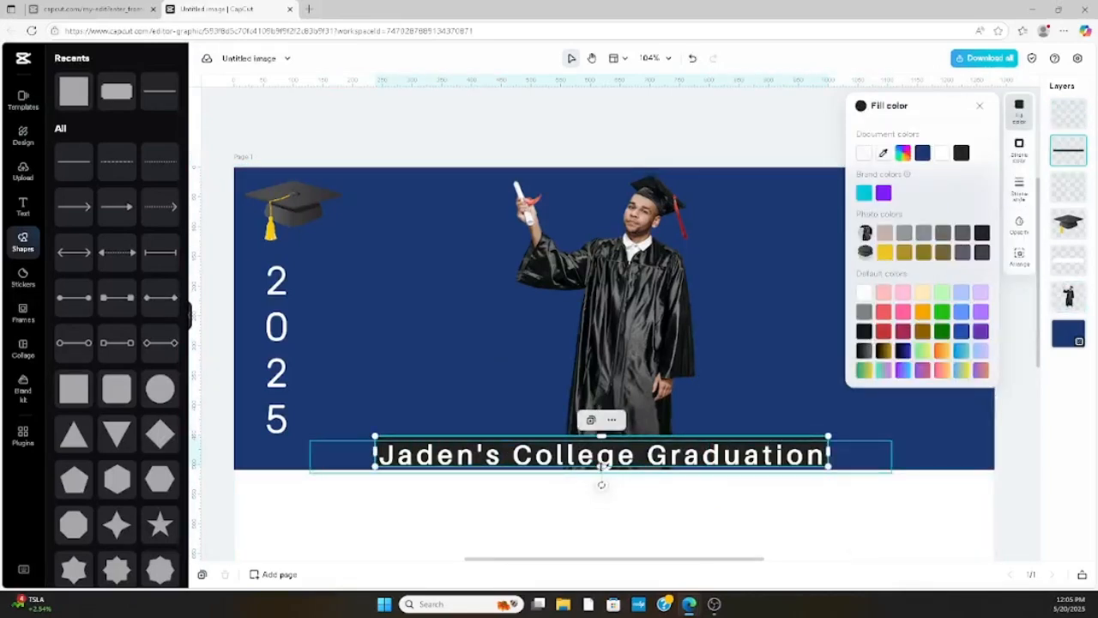
left_click(431, 363)
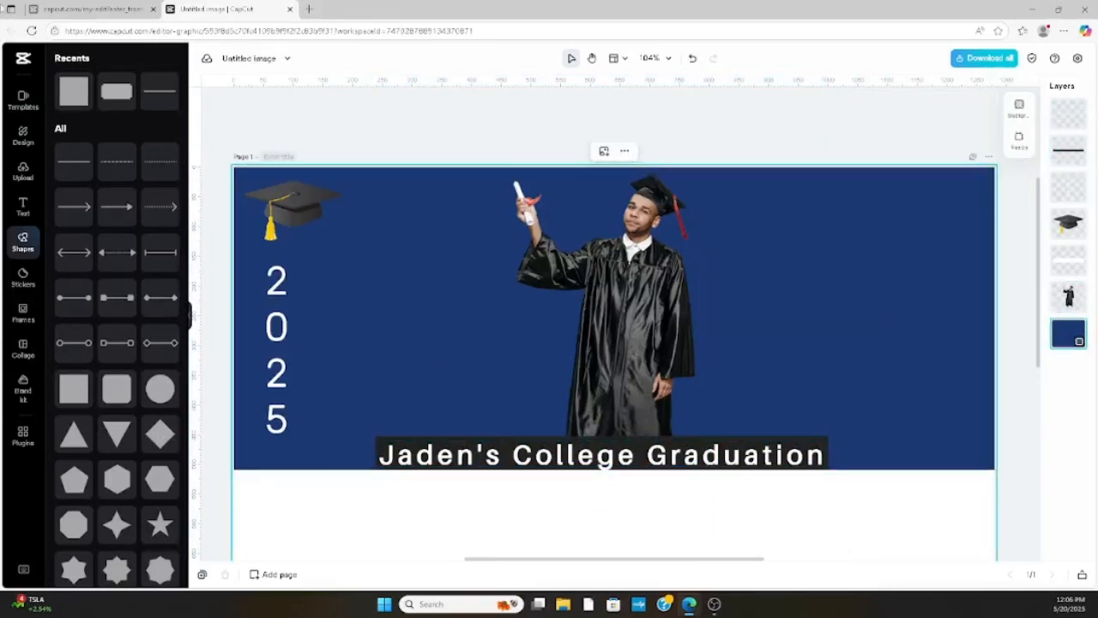
Step: Add a square filled with the document's dark blue and widen it into a panel over the white band beneath the caption
left_click(73, 91)
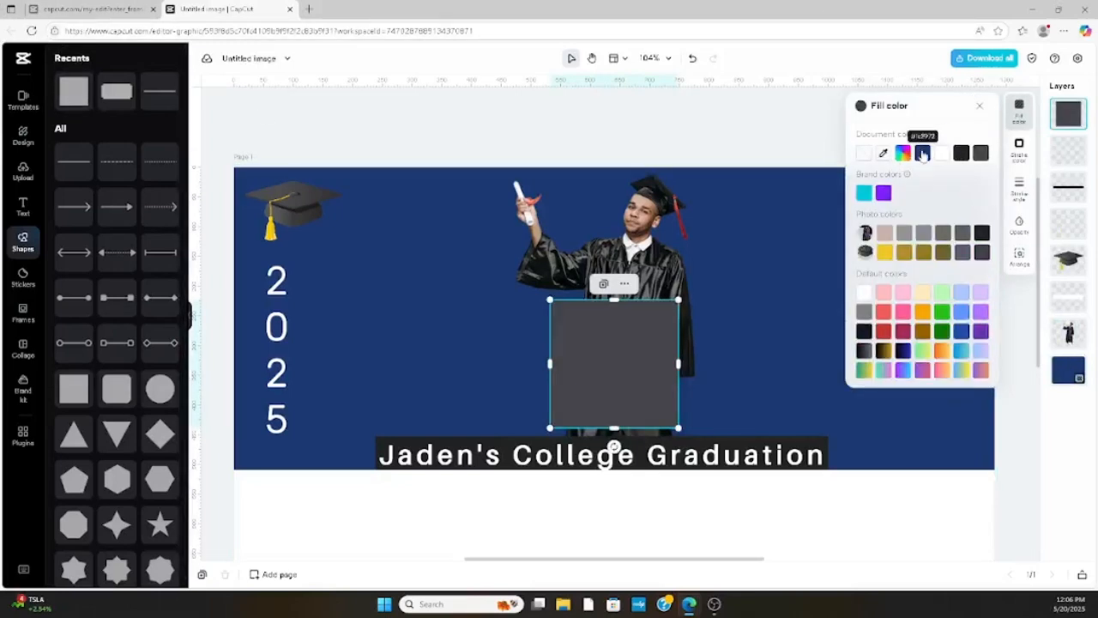
left_click(923, 152)
left_click_drag(629, 376, 617, 543)
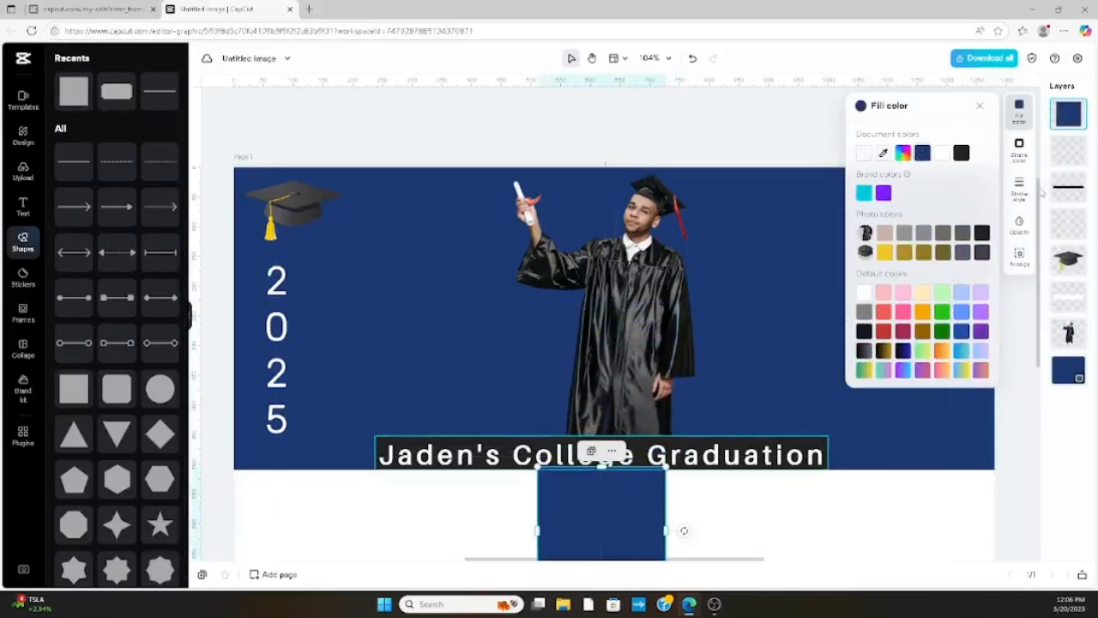
scroll(601, 514, "down", 2)
scroll(537, 412, "down", 1)
left_click_drag(537, 357, 365, 468)
left_click_drag(667, 355, 860, 367)
right_click(859, 368)
left_click(348, 215)
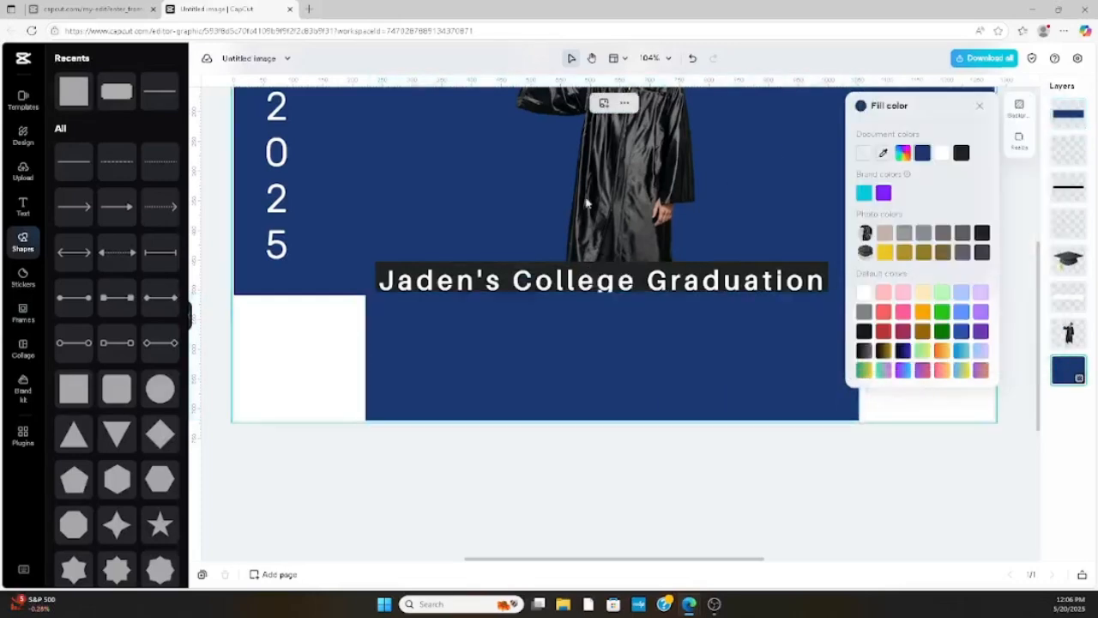
Step: Duplicate the vertical 2025 text, shrink the copy to font size 9.48 and place it on the new blue panel
left_click(274, 156)
left_click(265, 103)
left_click_drag(295, 158, 441, 335)
left_click_drag(452, 265, 422, 365)
right_click(422, 362)
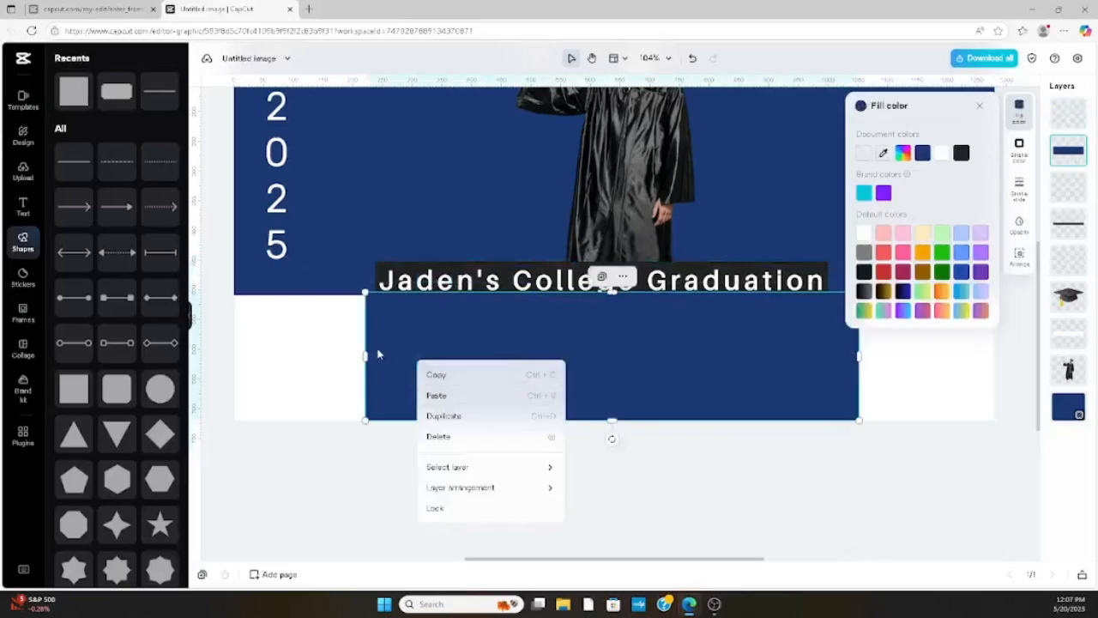
left_click(374, 340)
left_click(425, 386)
key("ctrl+a")
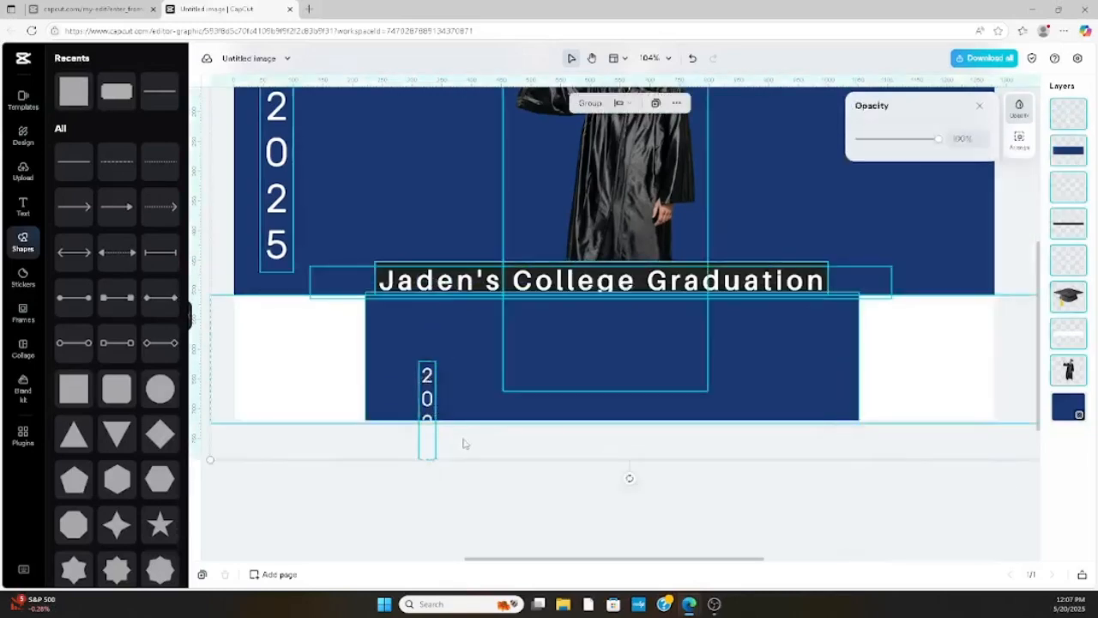
left_click(380, 447)
left_click(427, 386)
key("ctrl+a")
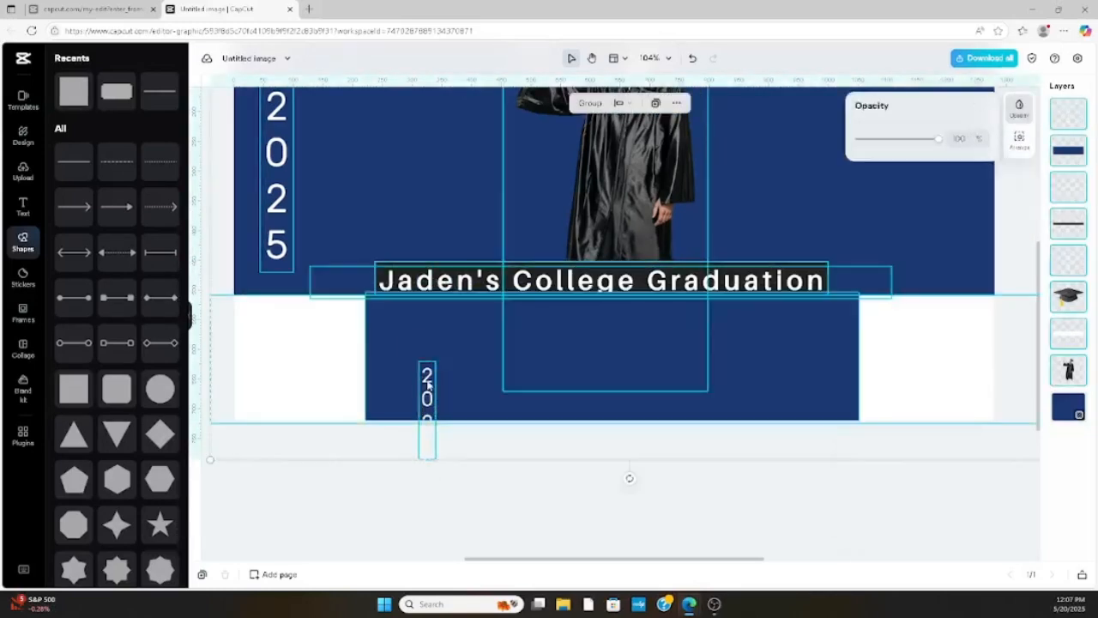
left_click(368, 451)
Step: Replace the small copy's text with "Time: 2:00pm", shrink it to font size 4.46 and centre it just beneath the caption
double_click(431, 379)
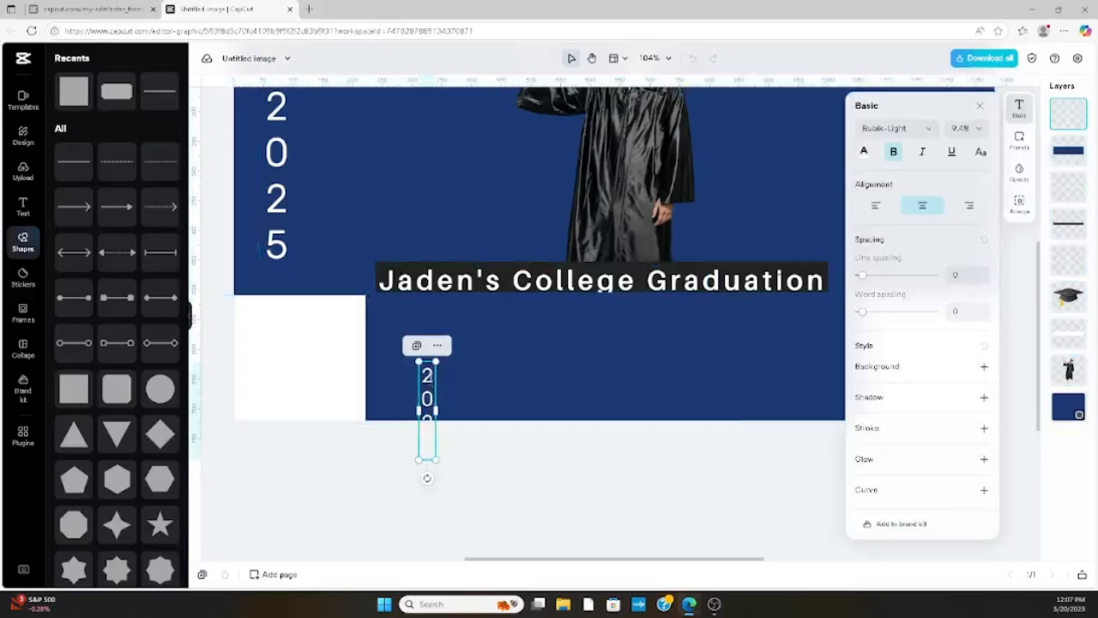
key("ctrl+a")
key("BackSpace")
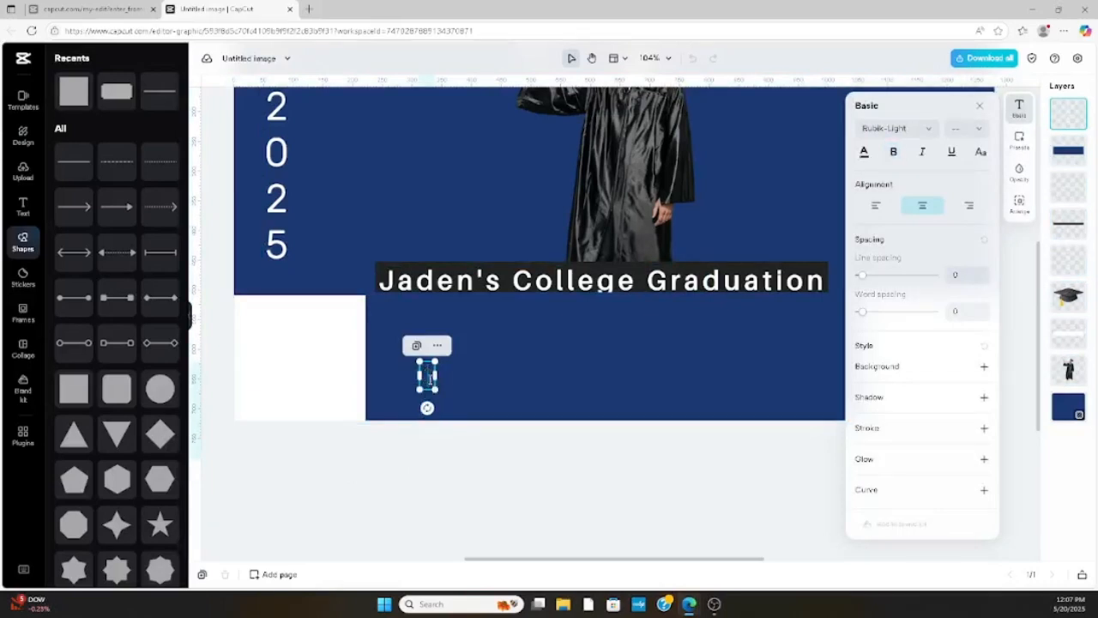
type("Time")
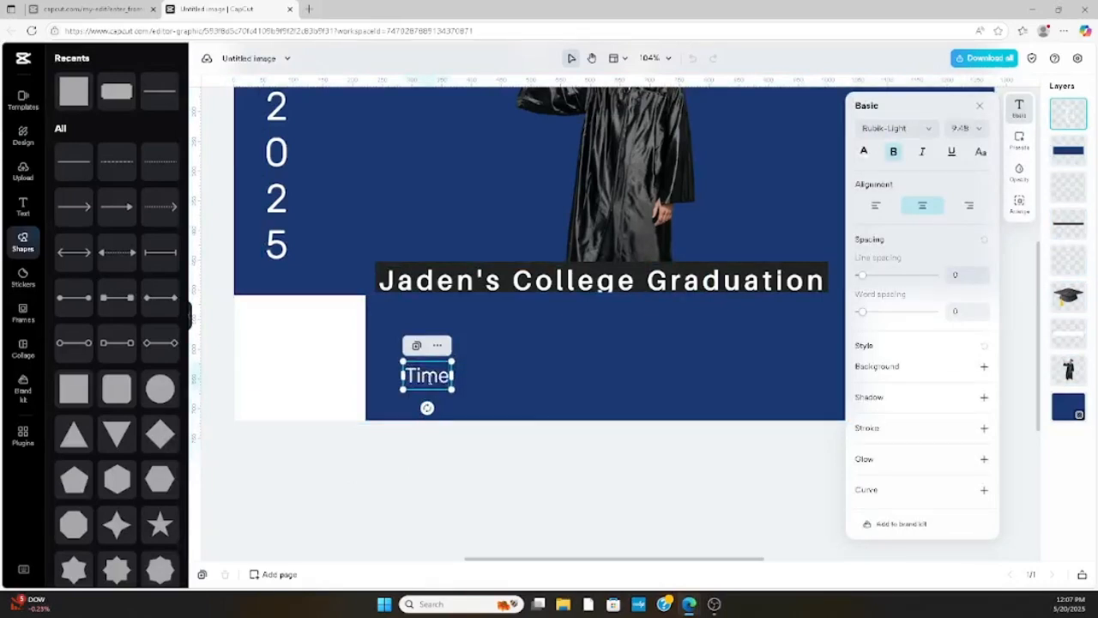
type(": 2P")
key("BackSpace")
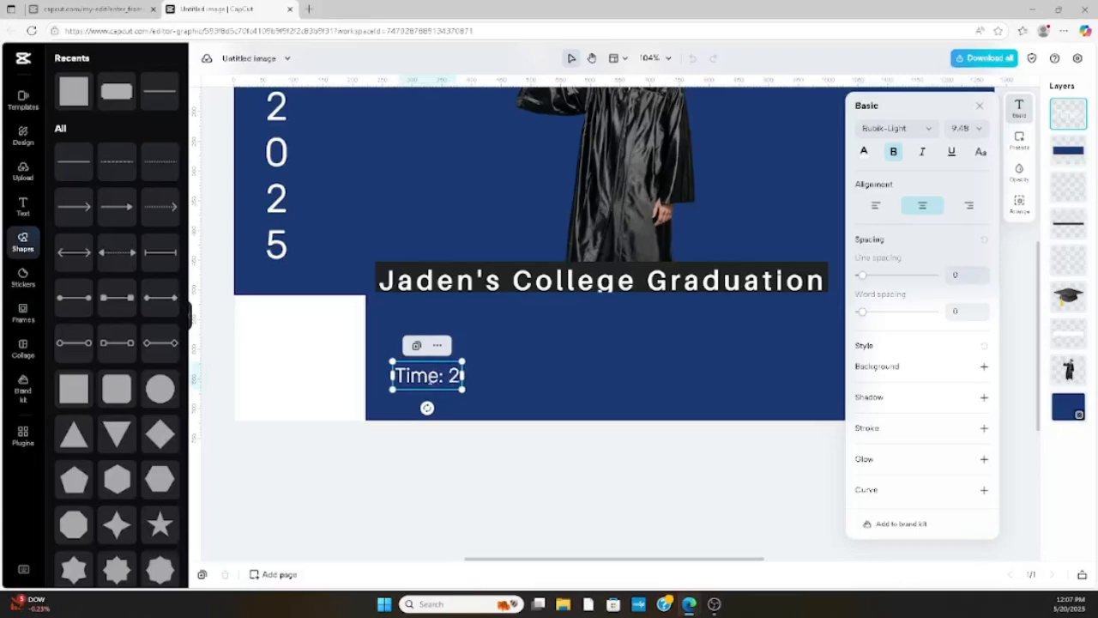
type(":00")
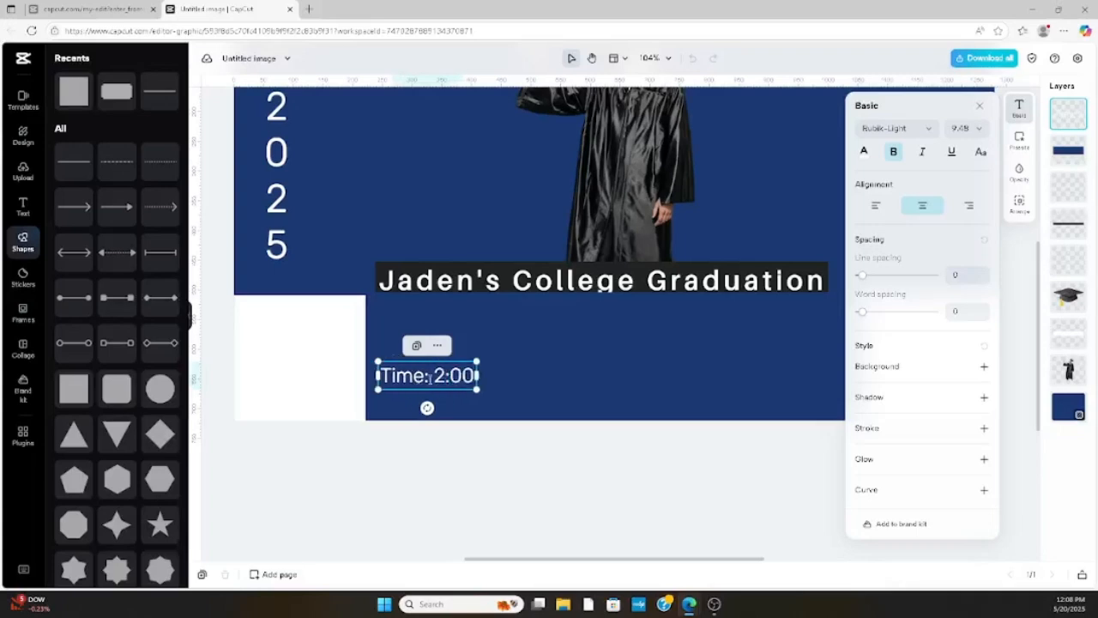
type("pm")
left_click_drag(493, 386, 607, 338)
left_click(332, 459)
Step: Change the duplicate time line beneath to "Date: May 31st, 2025" and shrink it to font size 3.6
double_click(640, 334)
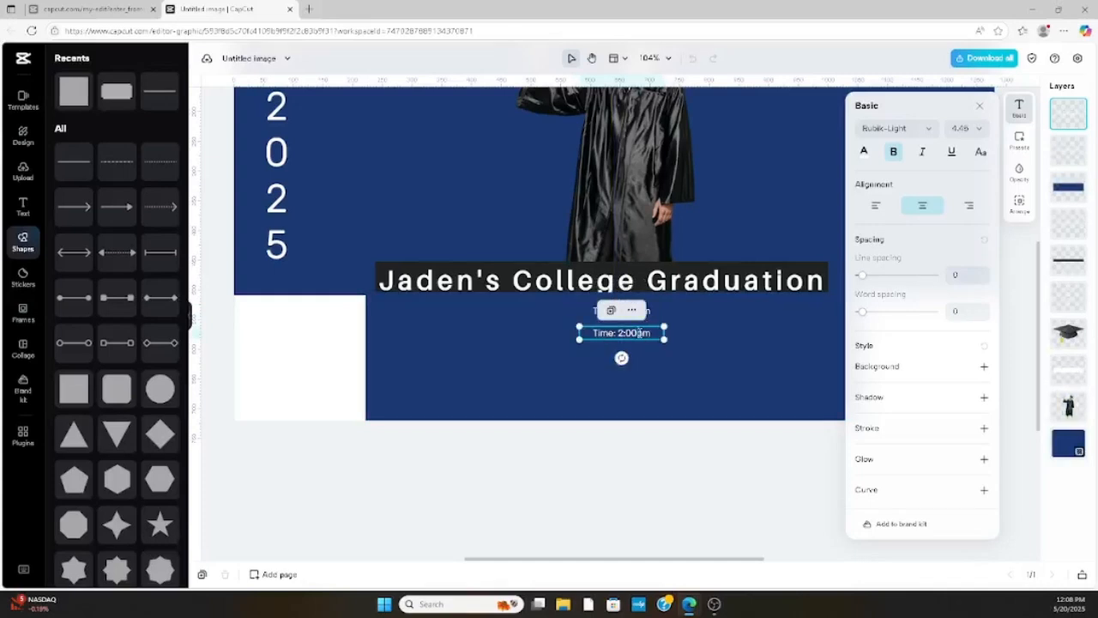
key("ctrl+a")
key("BackSpace")
type("D")
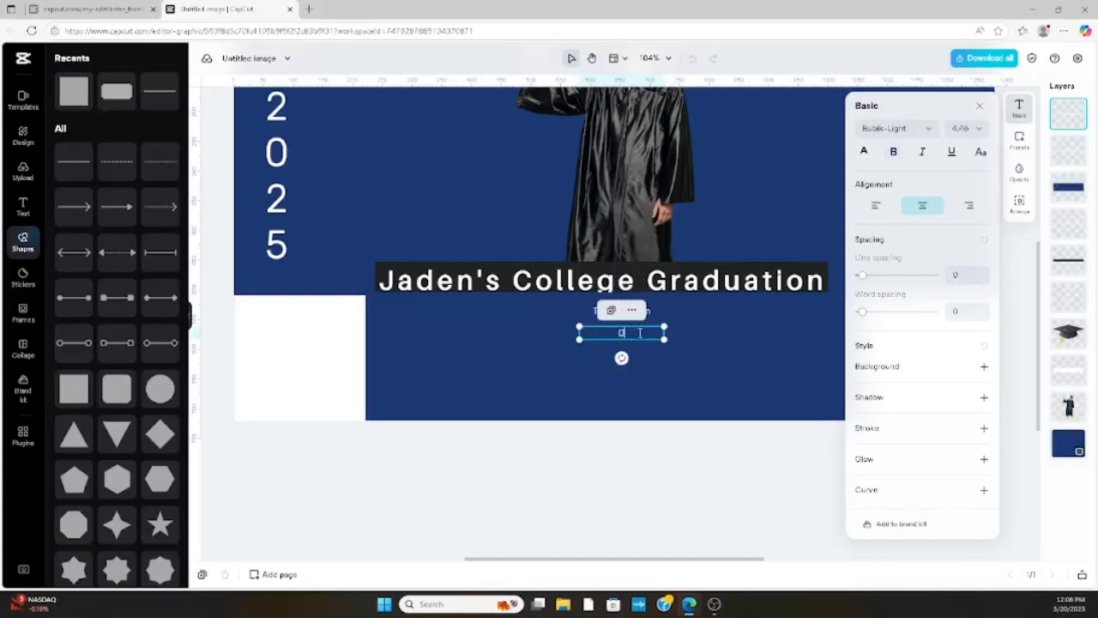
type("ate: May 31")
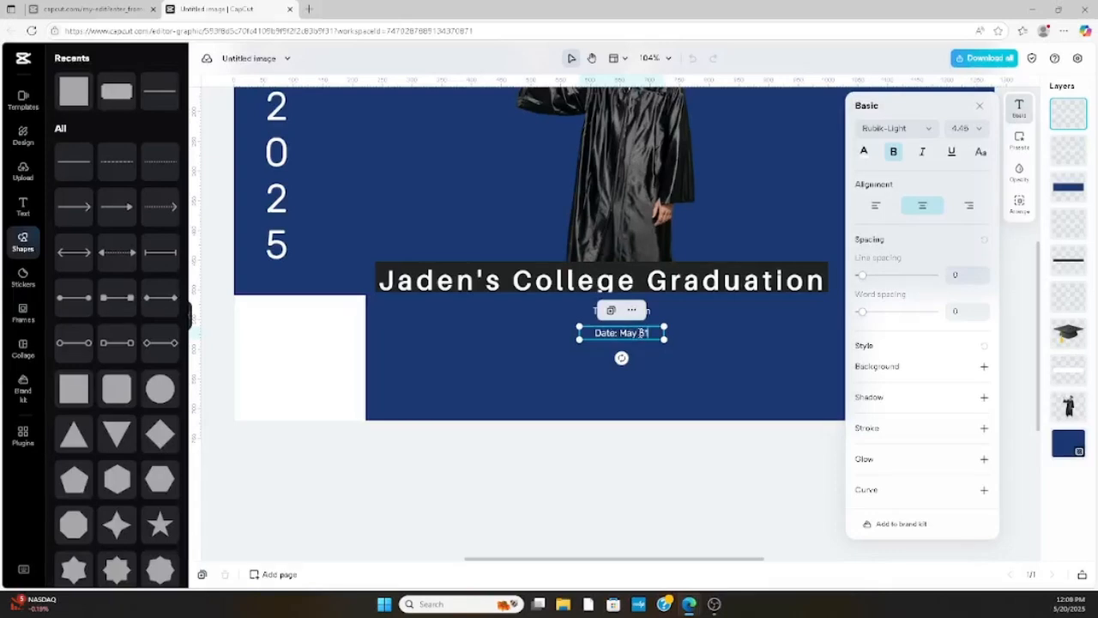
type("st")
left_click(639, 333)
type(", 2025")
left_click_drag(664, 338, 592, 365)
Step: Duplicate the date line beneath itself, replace the copy with "Location:" and the venue's street address, and widen its text box to fit
key("ctrl+v")
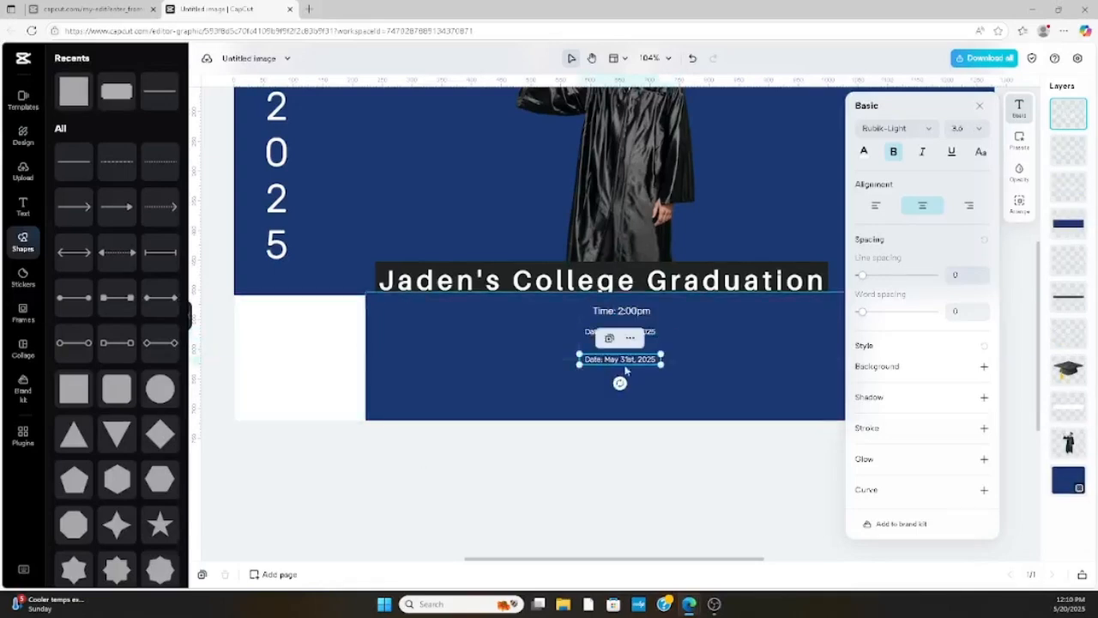
double_click(638, 359)
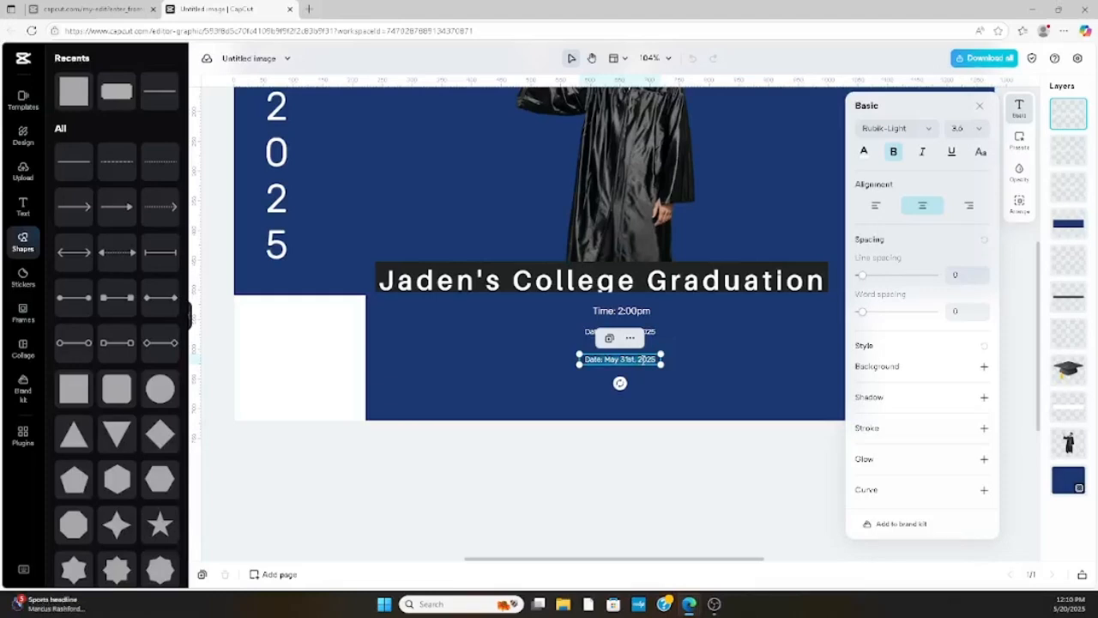
key("BackSpace")
type("Location: 321 Grad Station")
left_click_drag(661, 364, 688, 361)
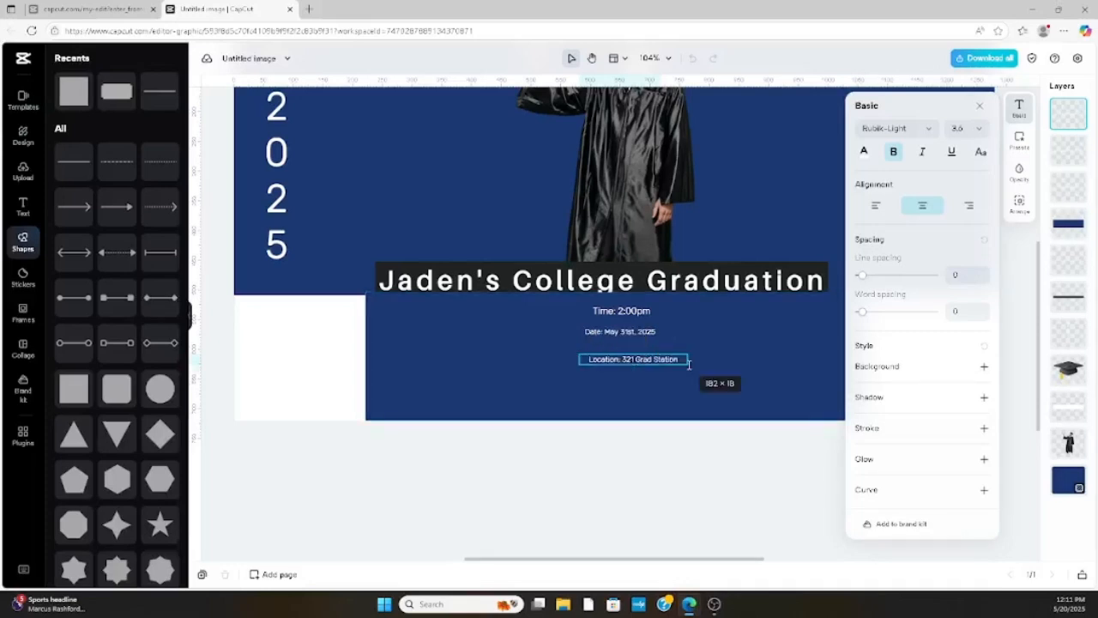
right_click(682, 361)
left_click(681, 361)
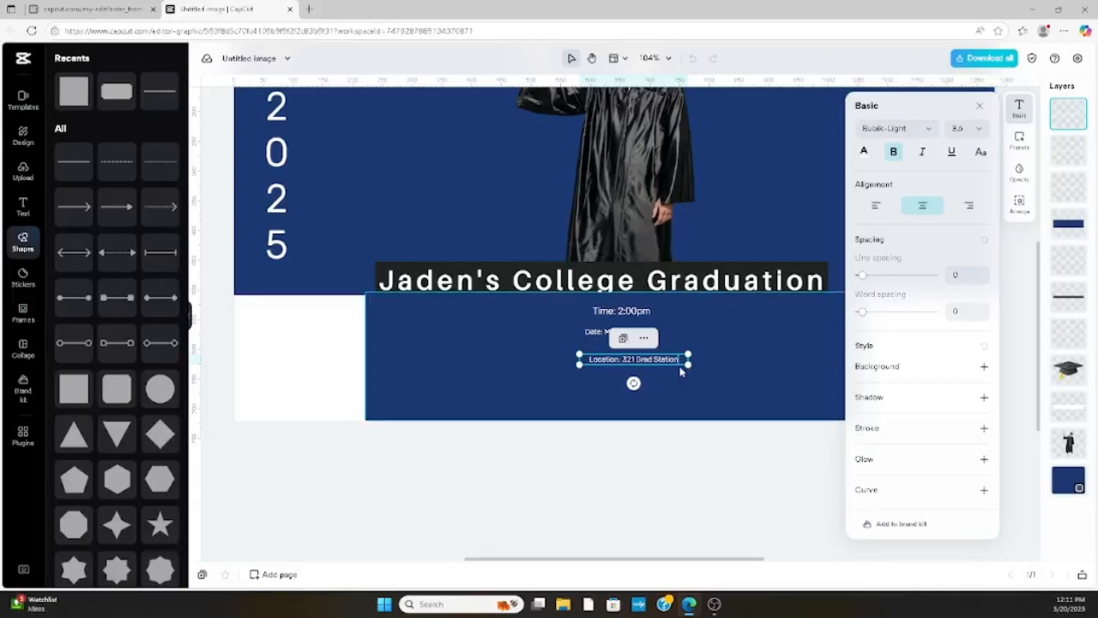
Step: Append a comma and the capitalised city name to the location line, then widen its text box to keep it on one line
type(", For")
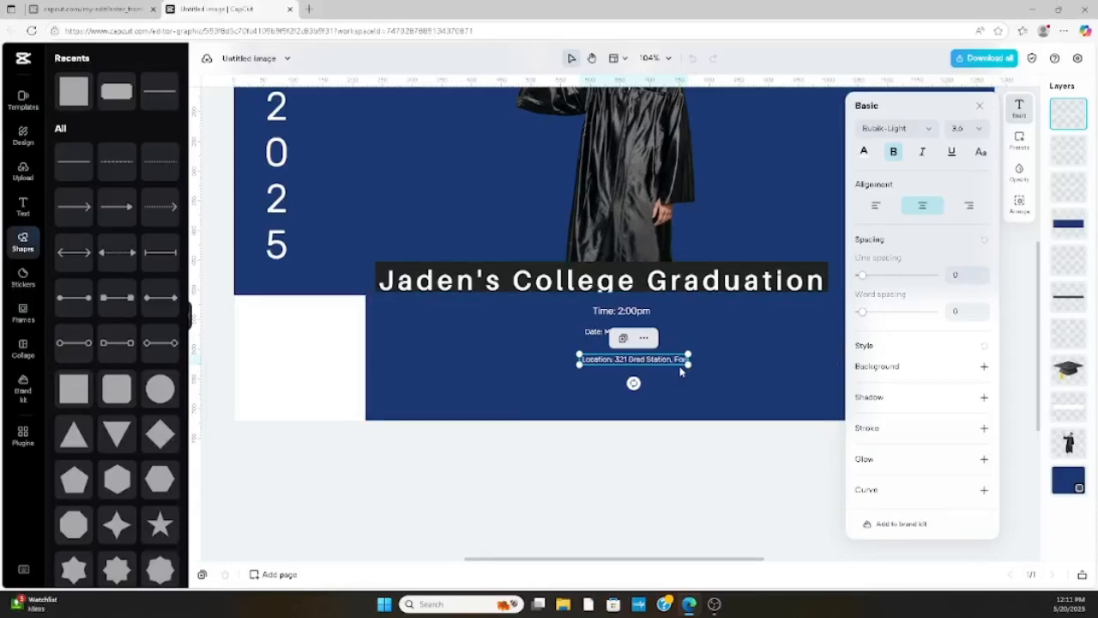
type("t ")
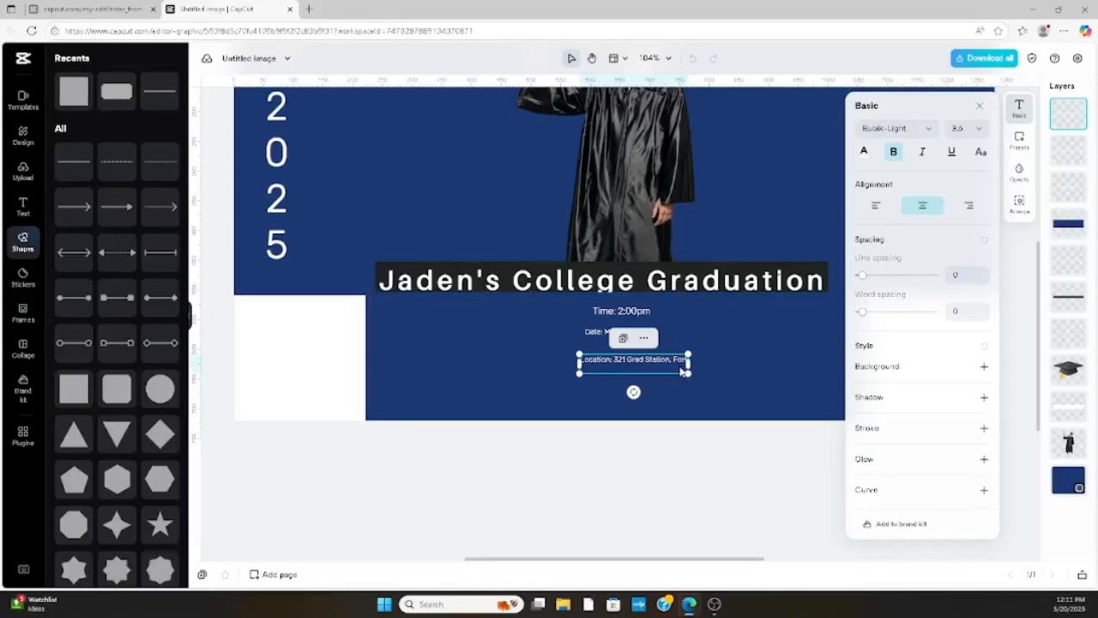
type("worth")
key("BackSpace")
key("BackSpace")
key("BackSpace")
key("BackSpace")
key("BackSpace")
type("Worth")
left_click_drag(689, 363, 721, 364)
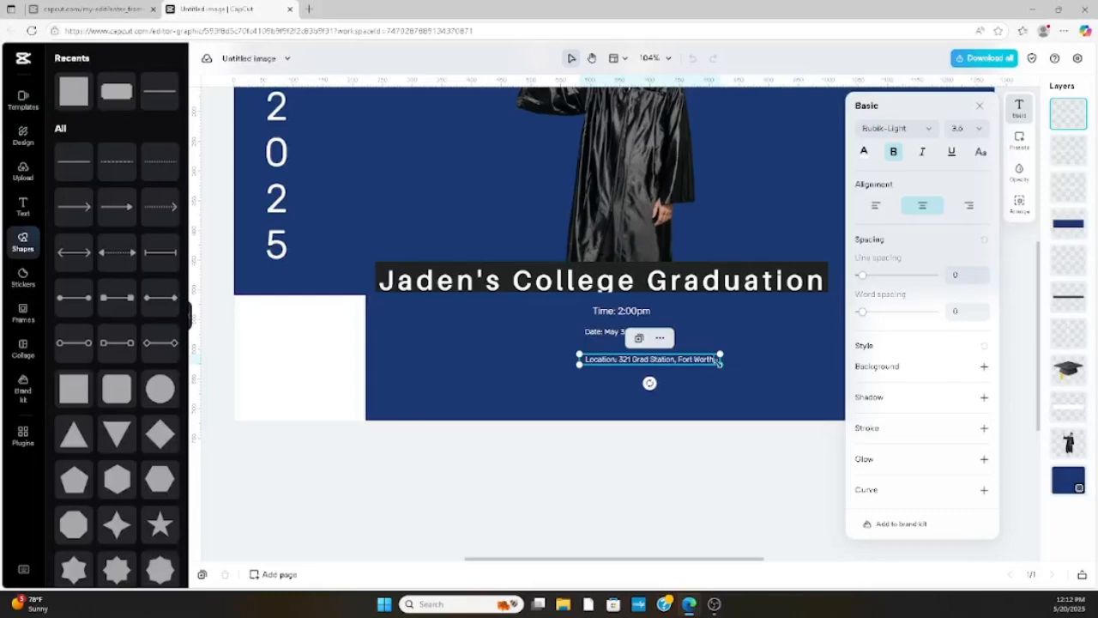
Step: Append the state abbreviation to the location line, widen it to one line and centre it just beneath the date
type(",")
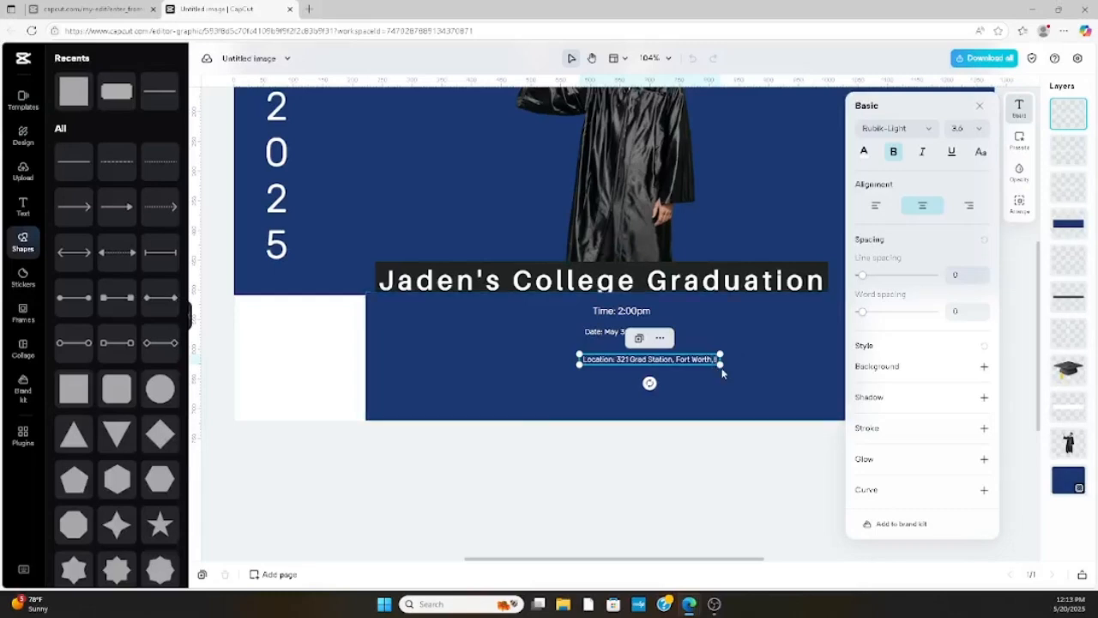
type(" Tx")
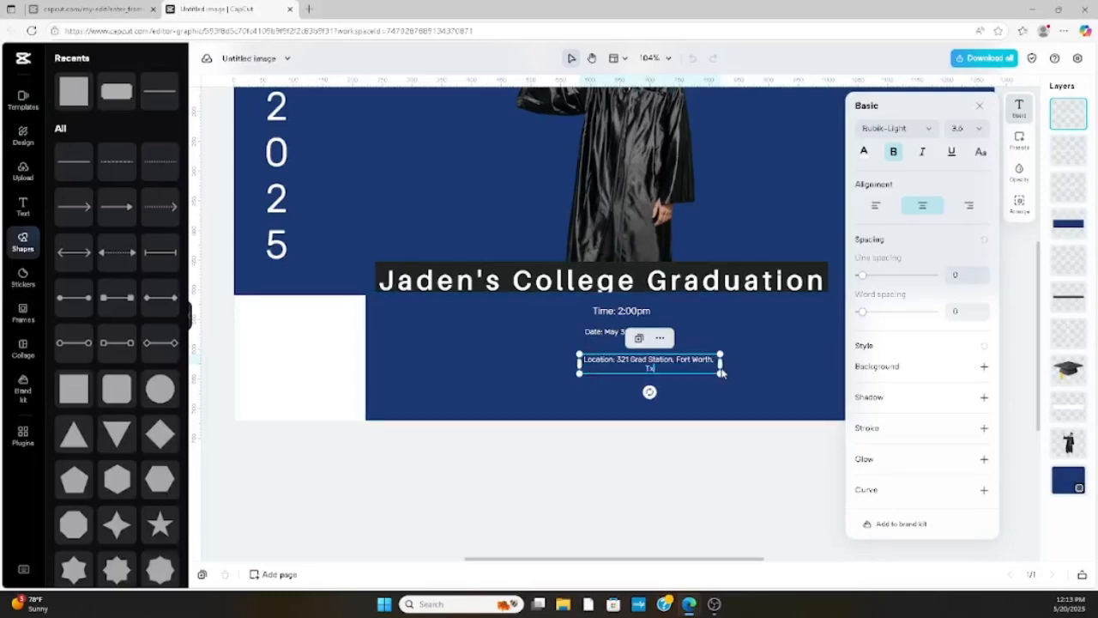
key("Escape")
right_click(734, 373)
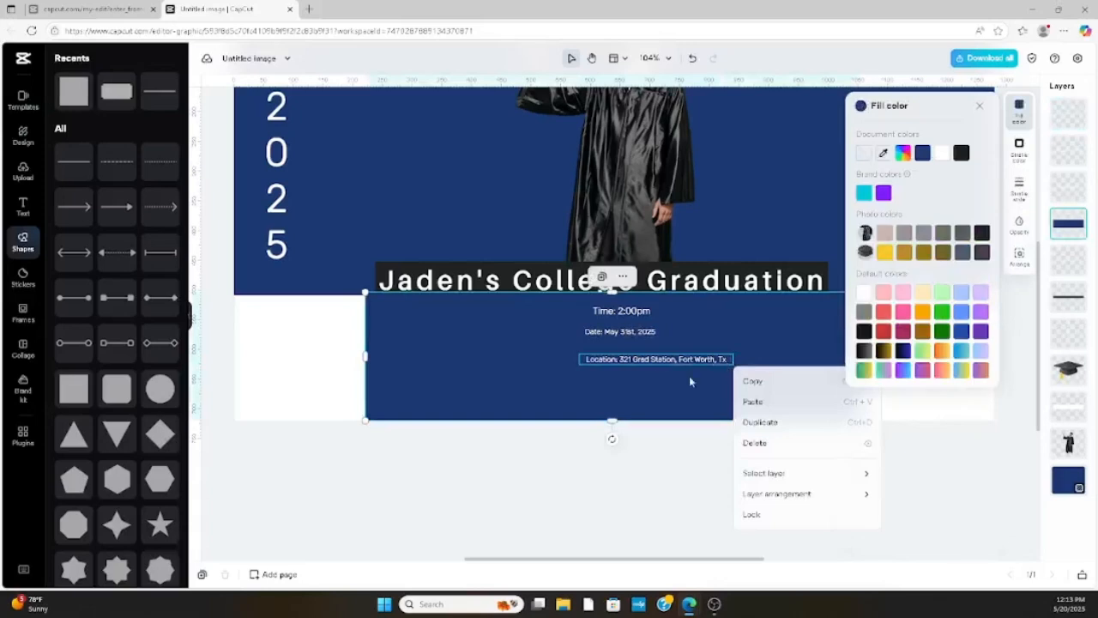
left_click_drag(657, 359, 628, 343)
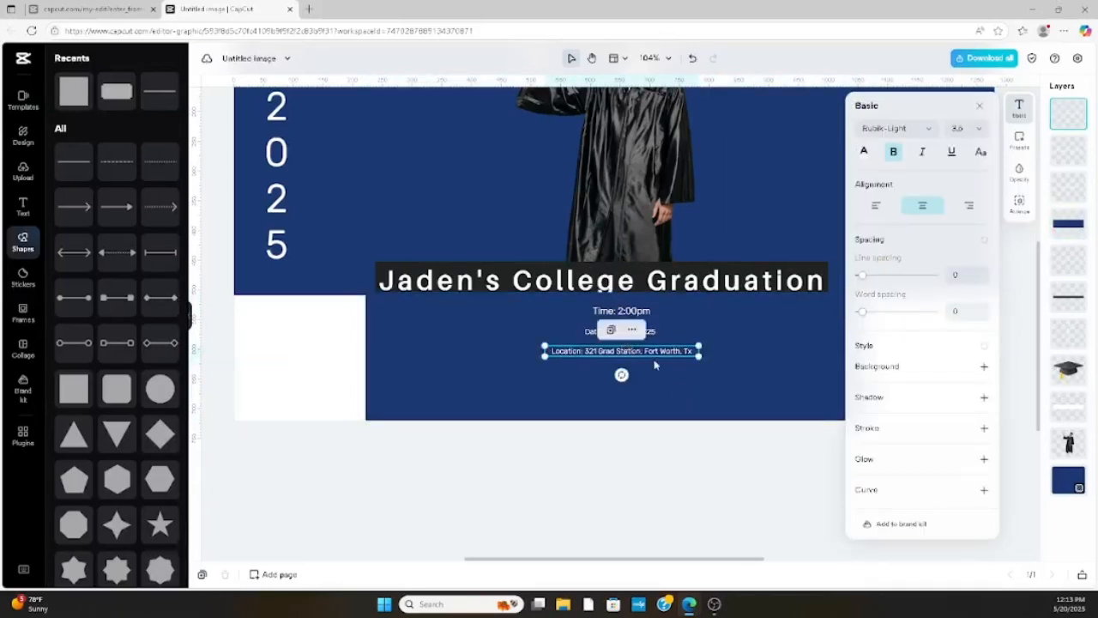
Step: Recolour the panel behind the event details to the lighter blue #3d6cc7
left_click(734, 393)
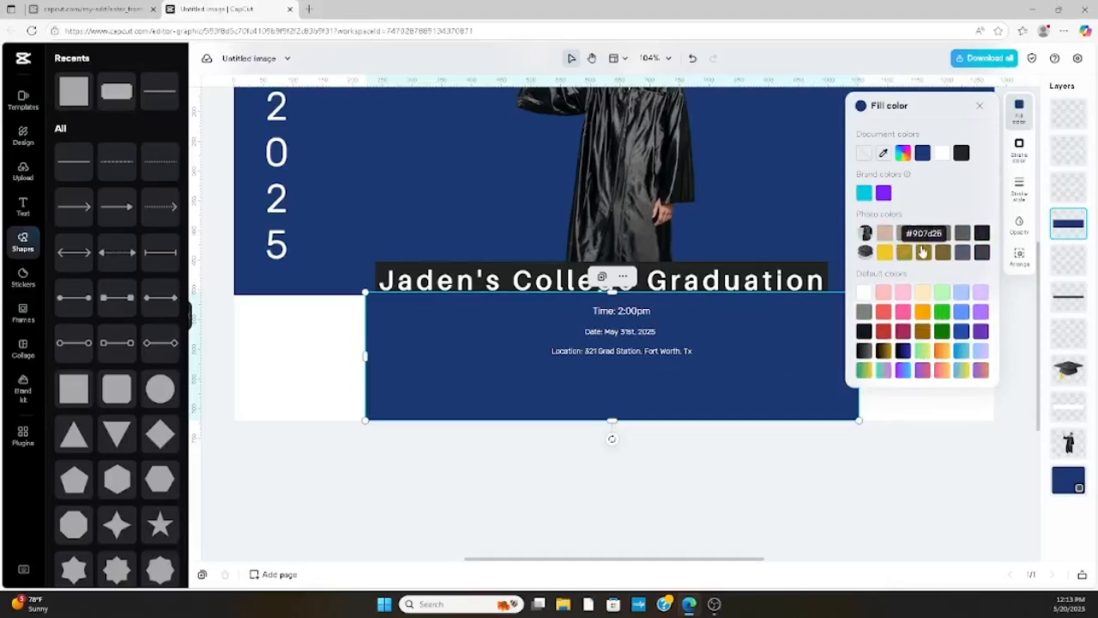
left_click(903, 153)
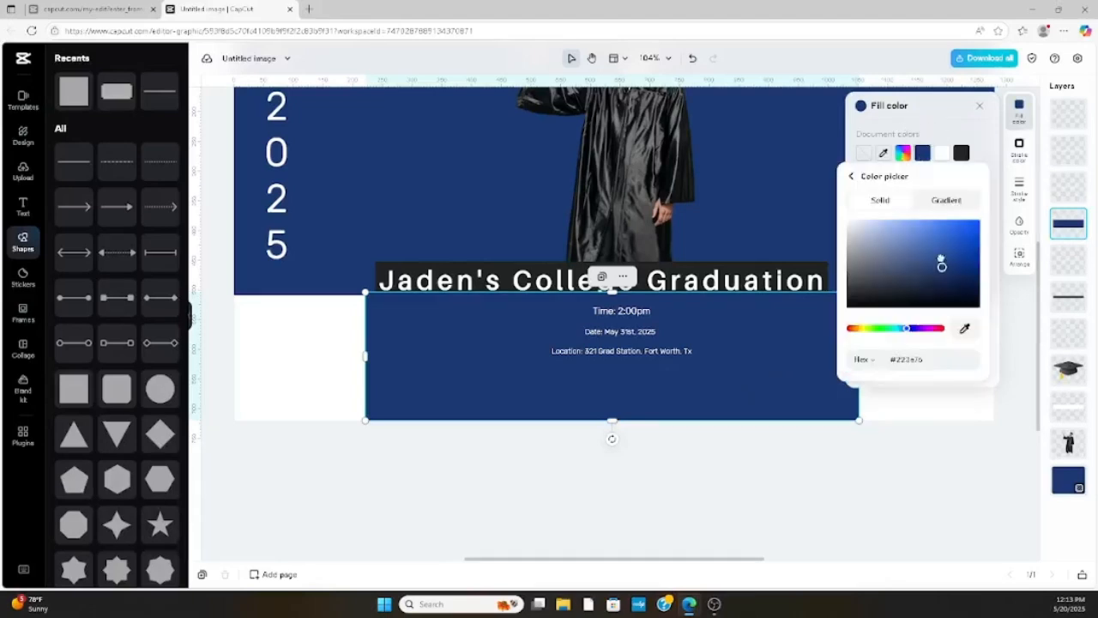
left_click(940, 250)
left_click(720, 486)
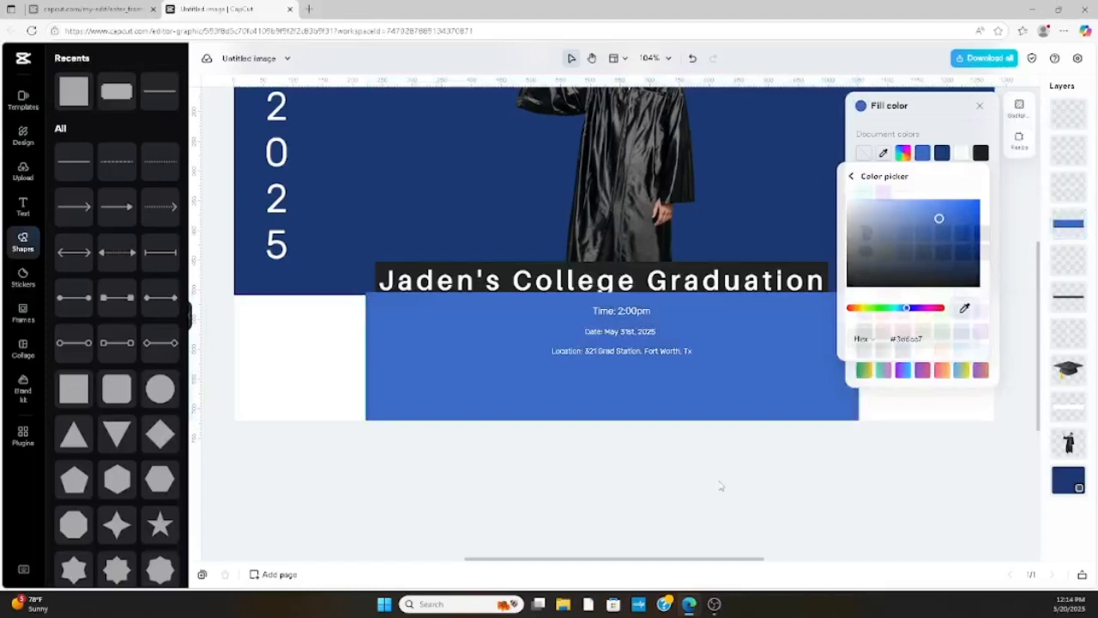
Step: Narrow the lighter blue panel from both sides so it closely frames the time, date and location lines
left_click_drag(367, 356, 534, 356)
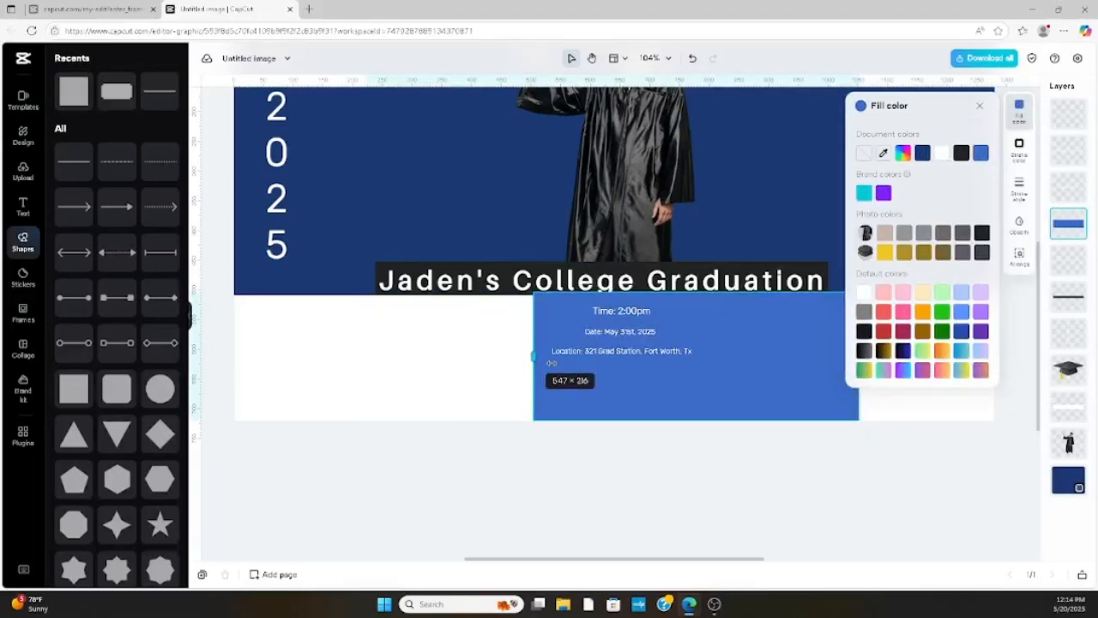
left_click_drag(552, 363, 544, 360)
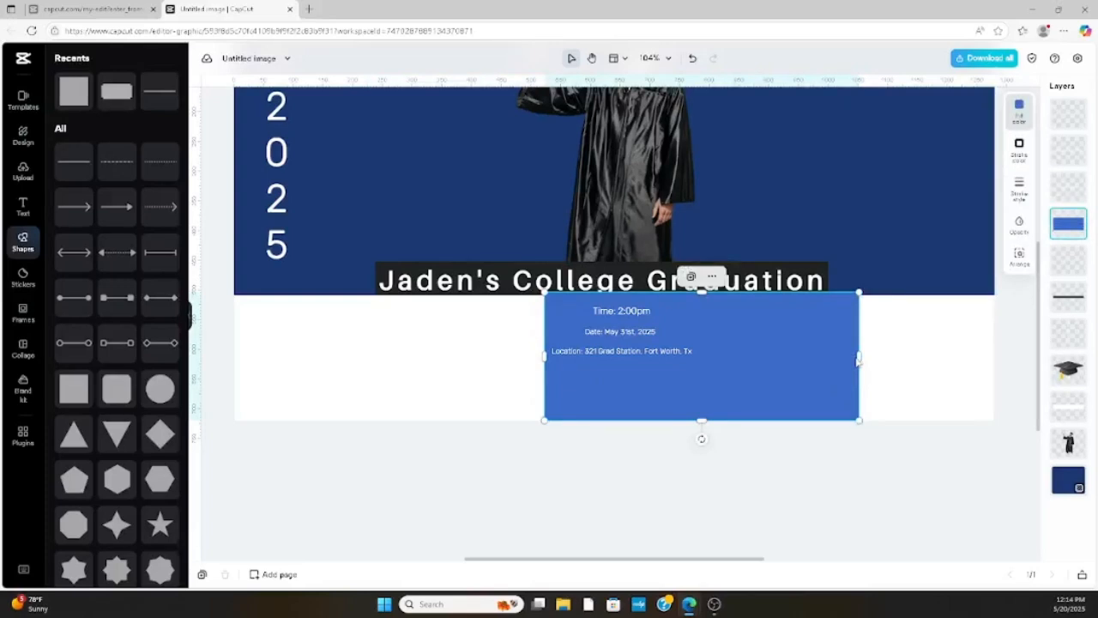
left_click_drag(858, 360, 723, 361)
Step: Shrink the time, date and location lines and space them closer together inside the narrowed panel
left_click(653, 316)
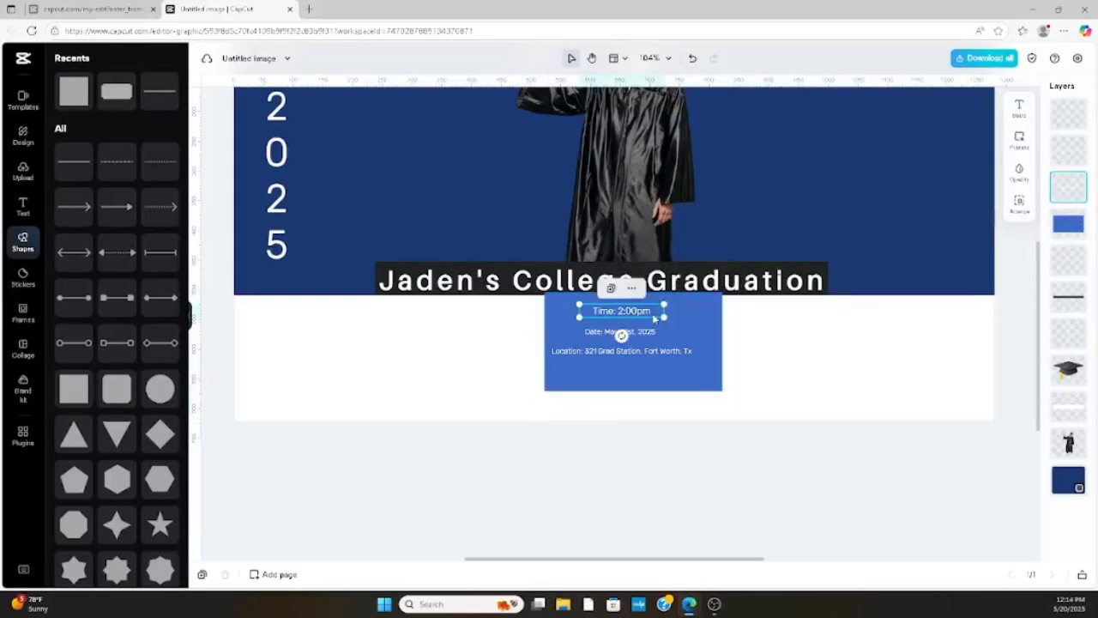
left_click(642, 330)
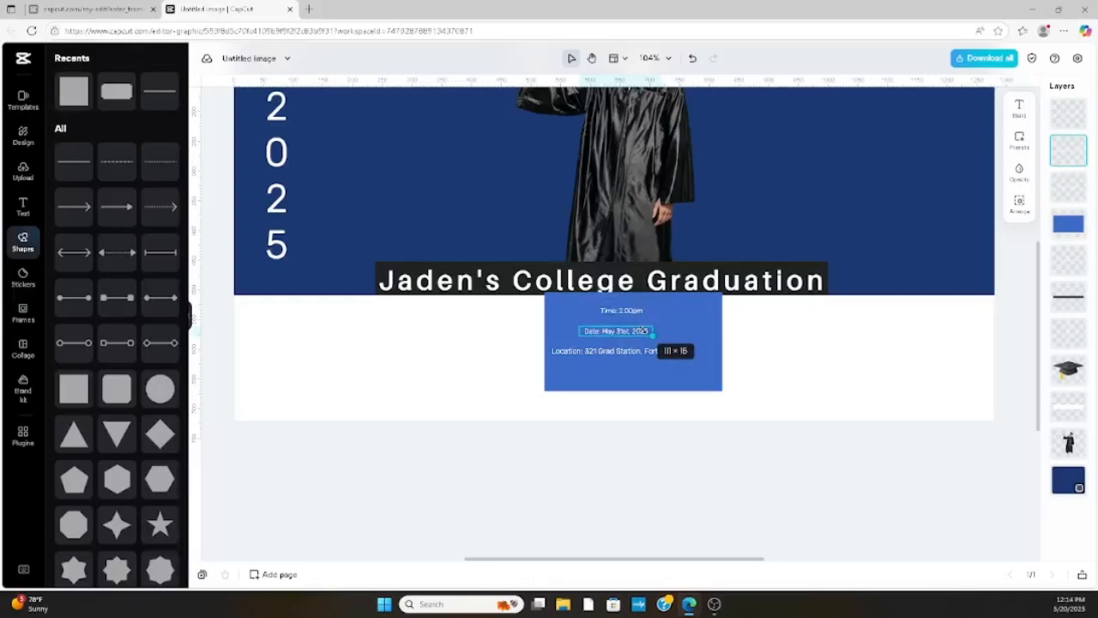
left_click(678, 350)
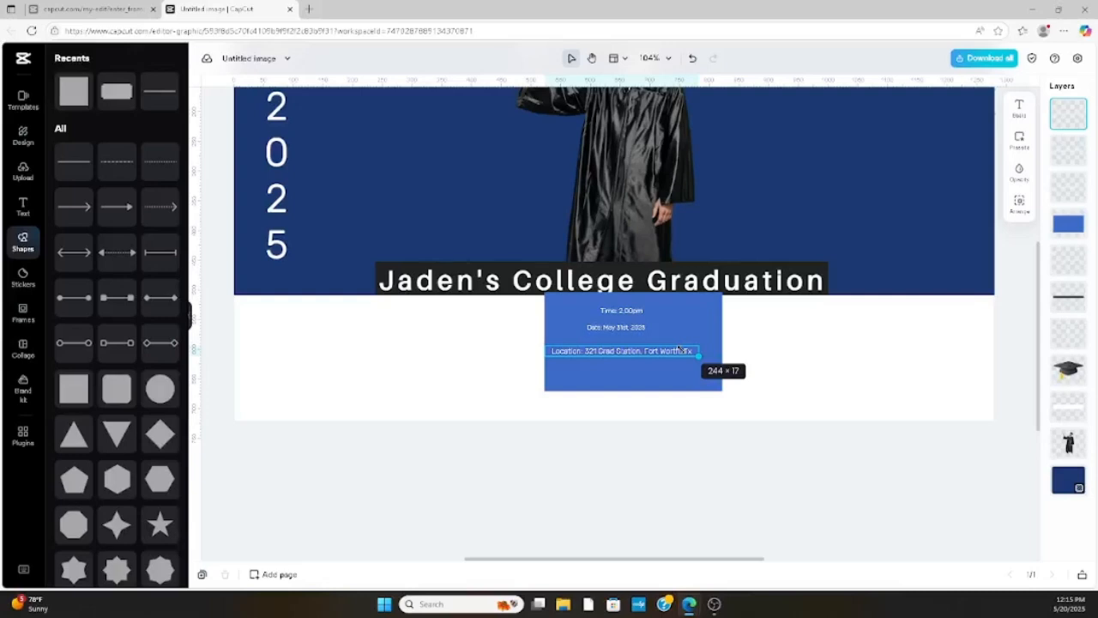
left_click_drag(679, 349, 687, 364)
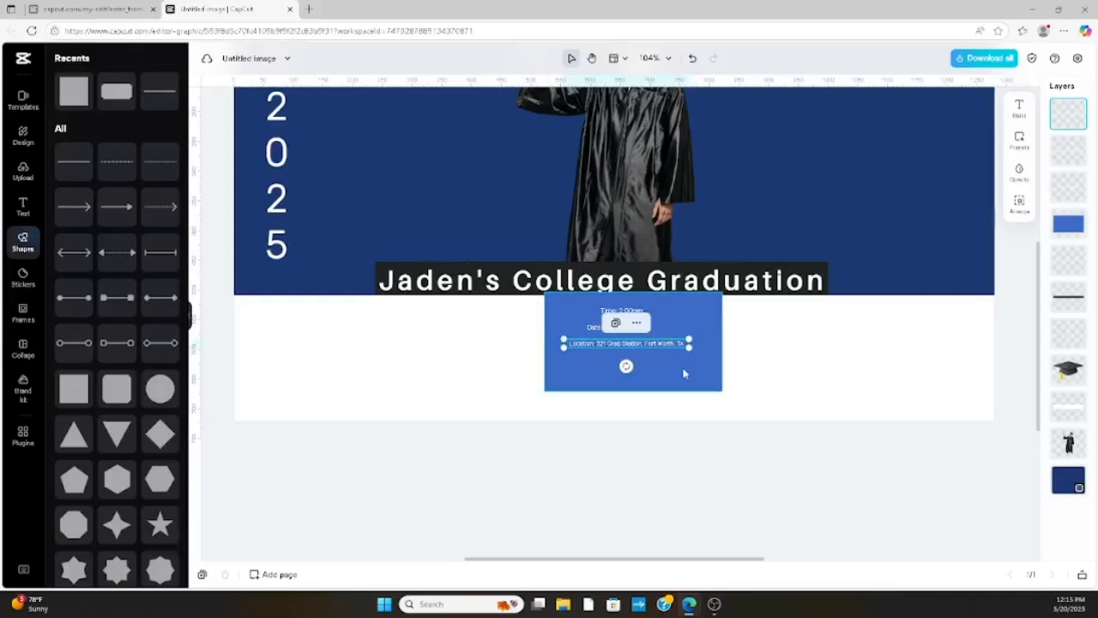
Step: Shorten the panel to fit the details, group it with the three text lines and centre the group beneath the caption
left_click(683, 372)
left_click_drag(633, 391, 633, 360)
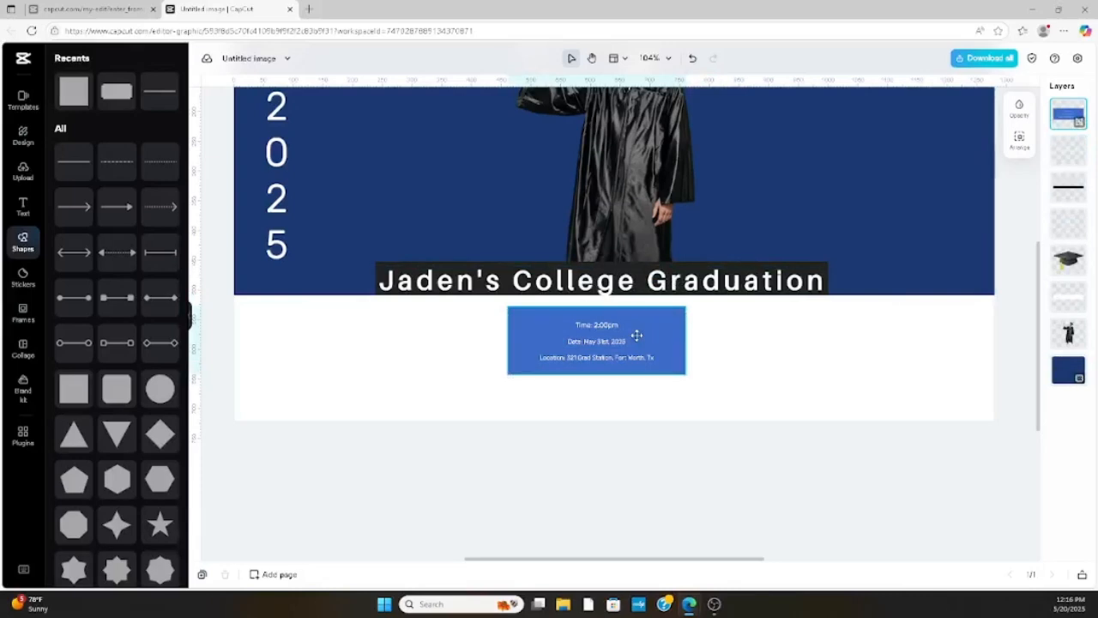
left_click_drag(636, 335, 645, 335)
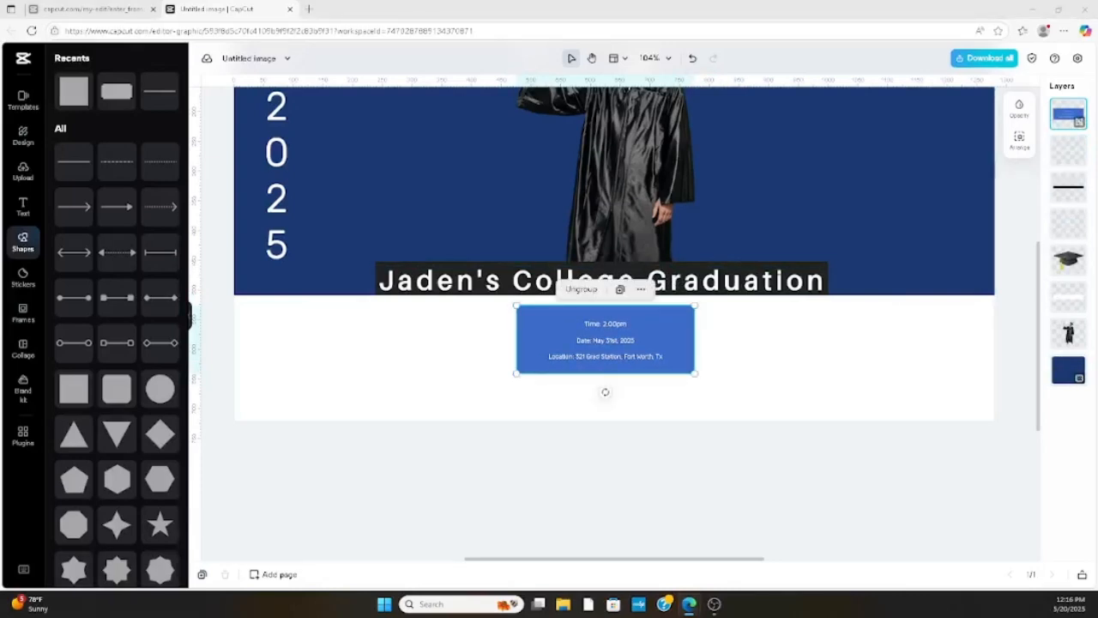
Step: Add a dark bold text line below the details panel reading "Class Of 2025", with word spacing 7
scroll(458, 160, "up", 1)
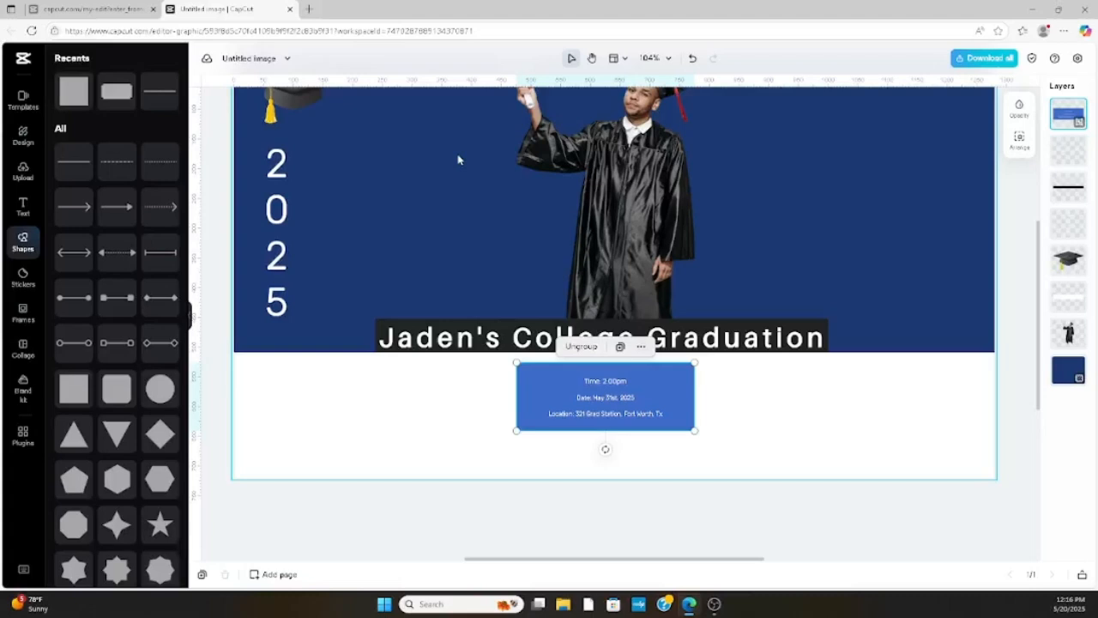
scroll(458, 159, "up", 1)
left_click(330, 144)
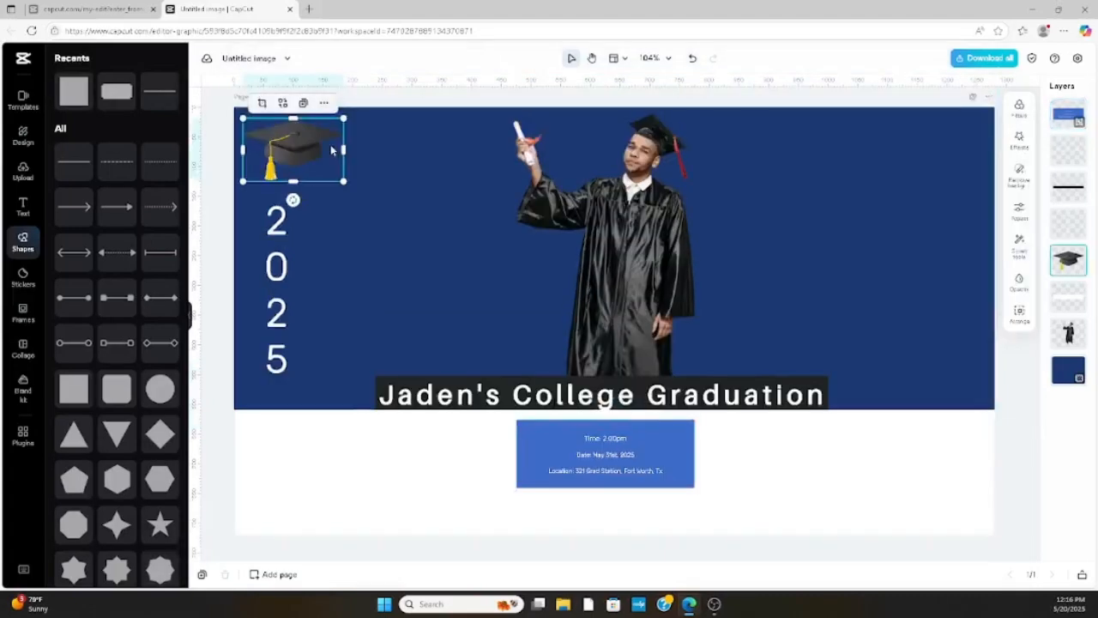
left_click(23, 206)
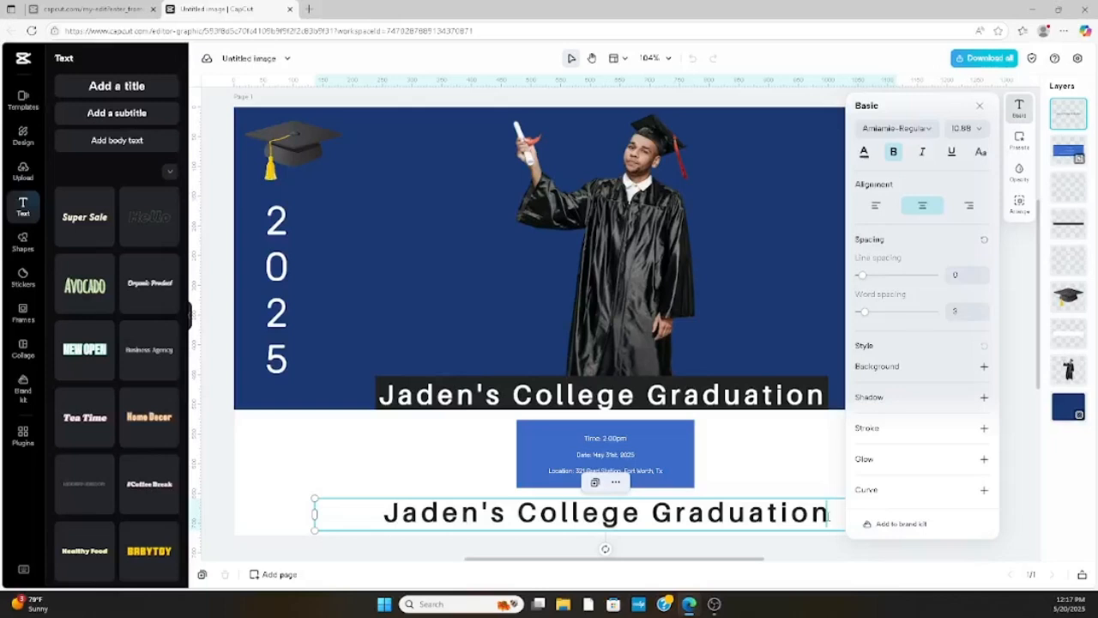
key("ctrl+a")
key("BackSpace")
type("C")
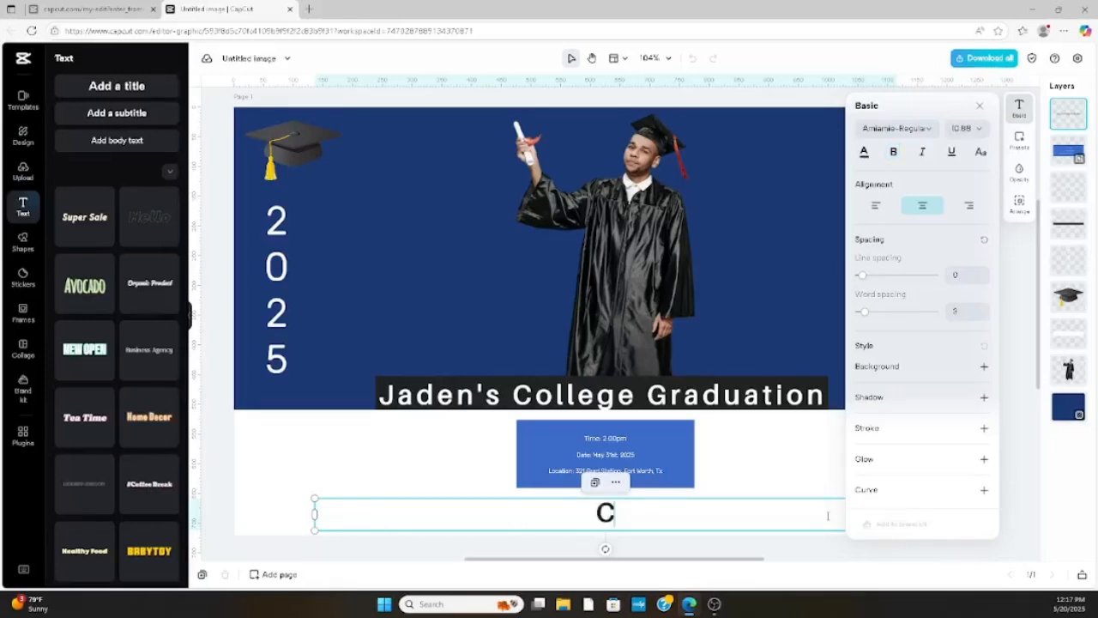
type("lass Of 2025")
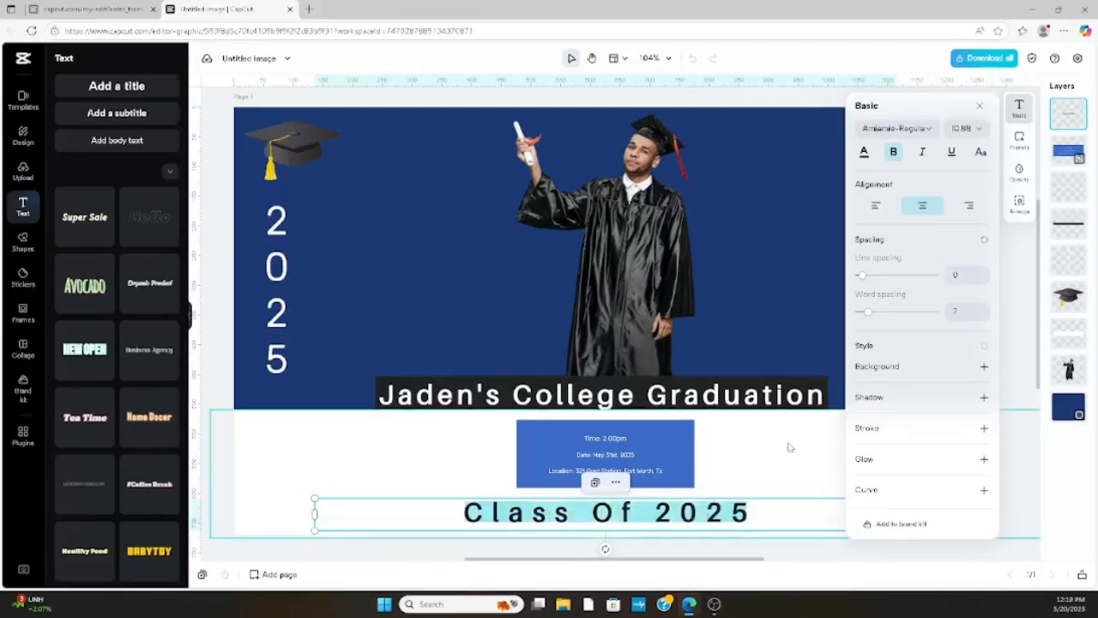
Step: Give the "Class Of 2025" text a light blue background in 6095FF
left_click(802, 475)
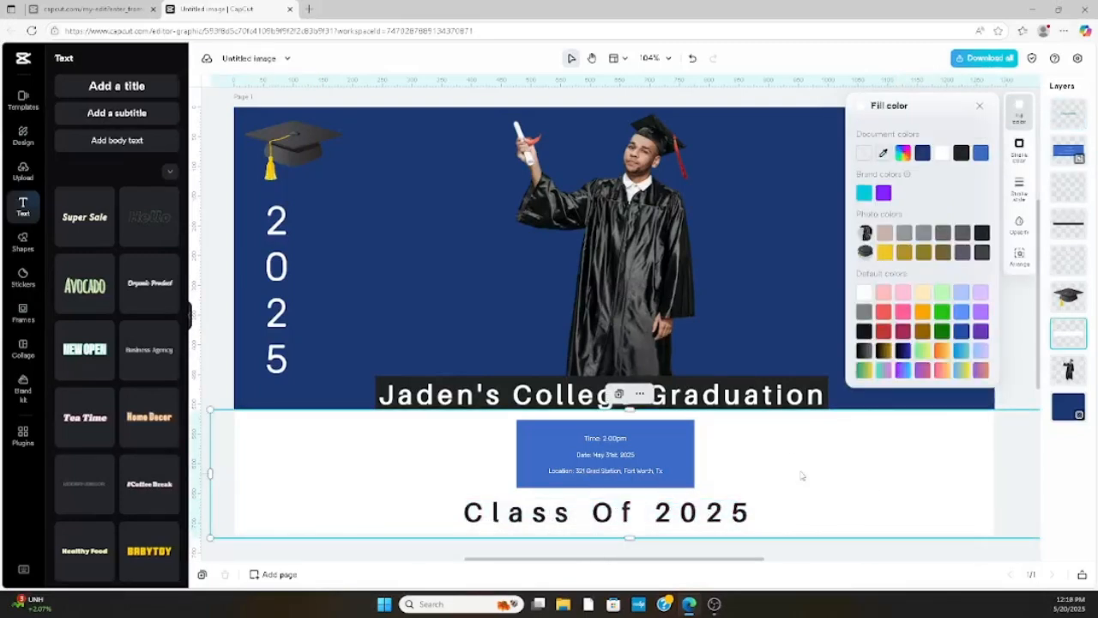
left_click(798, 513)
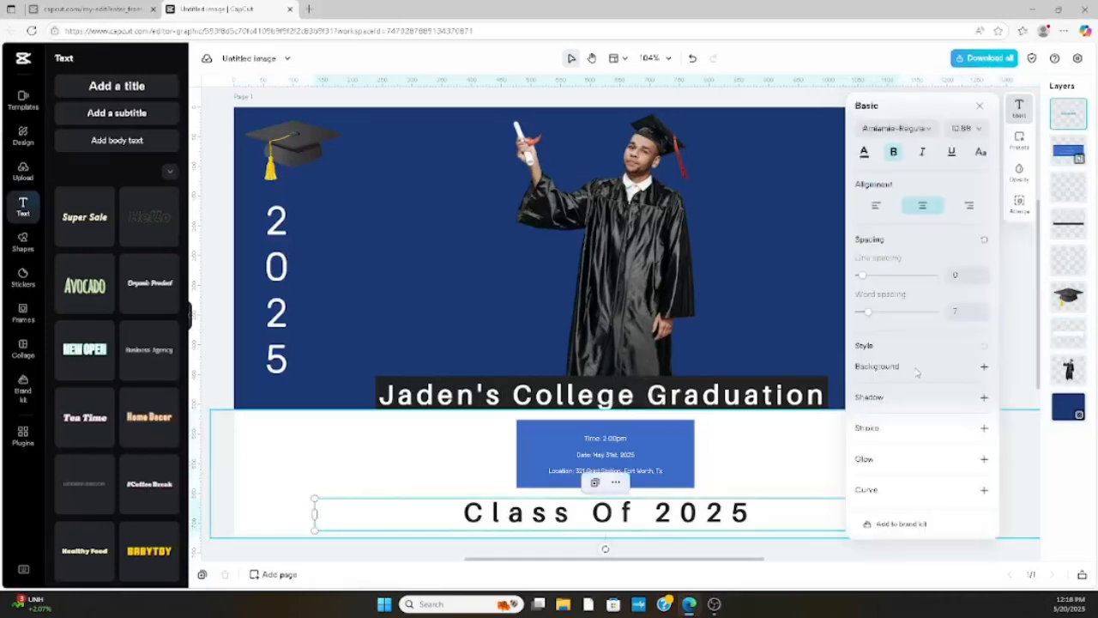
left_click(985, 367)
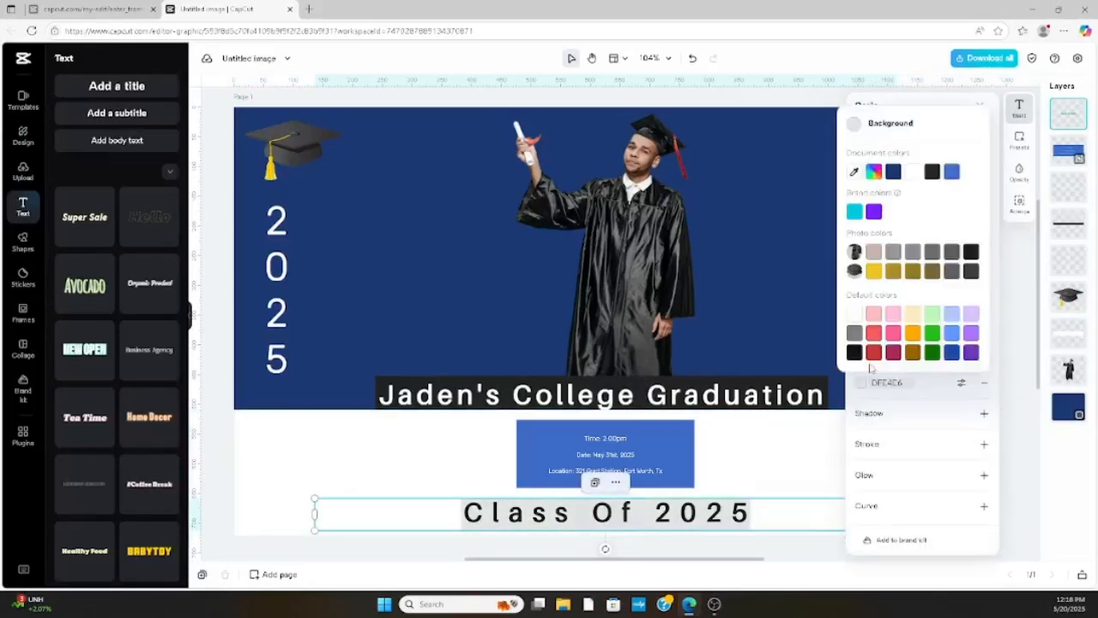
left_click(953, 333)
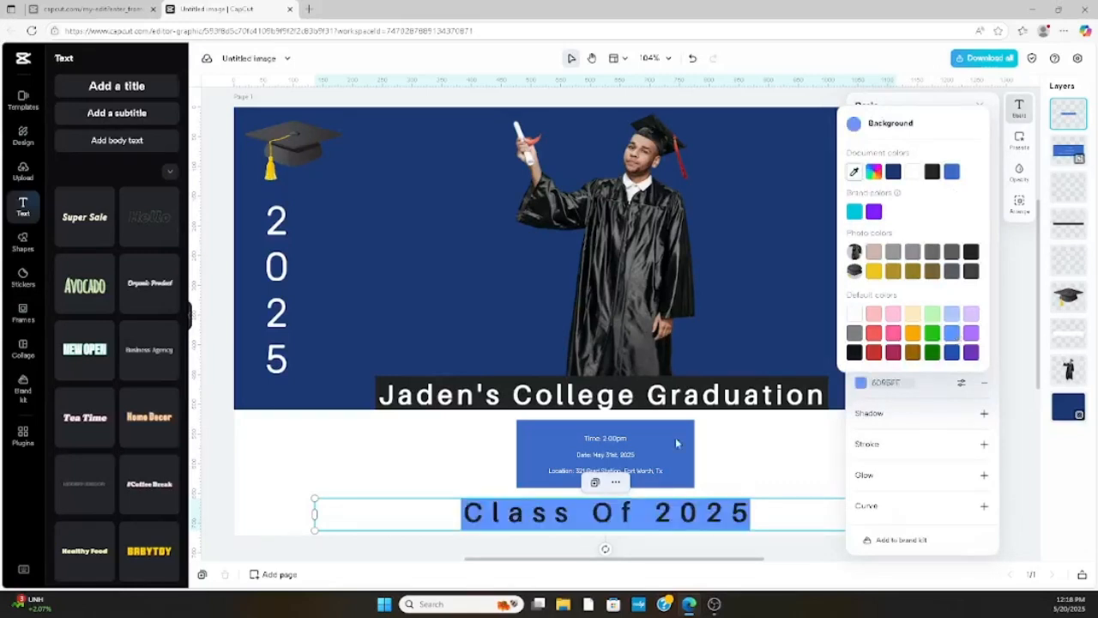
left_click(675, 439)
left_click(732, 524)
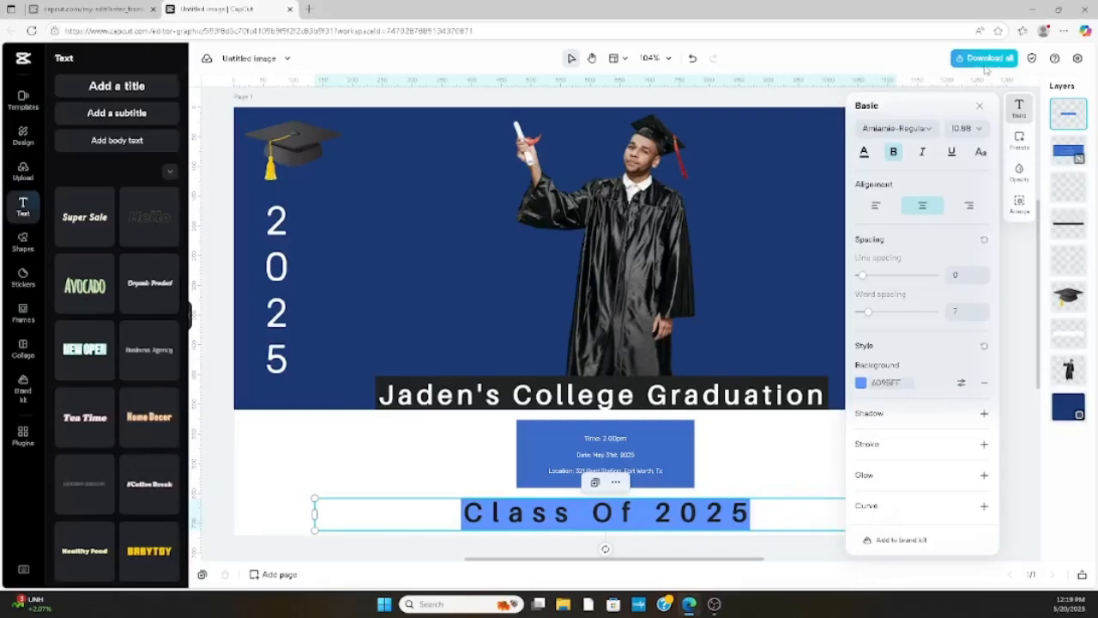
Step: Match the background of the "Class Of 2025" text to the details panel by sampling its blue, 3D6CC7
left_click(860, 382)
left_click(853, 171)
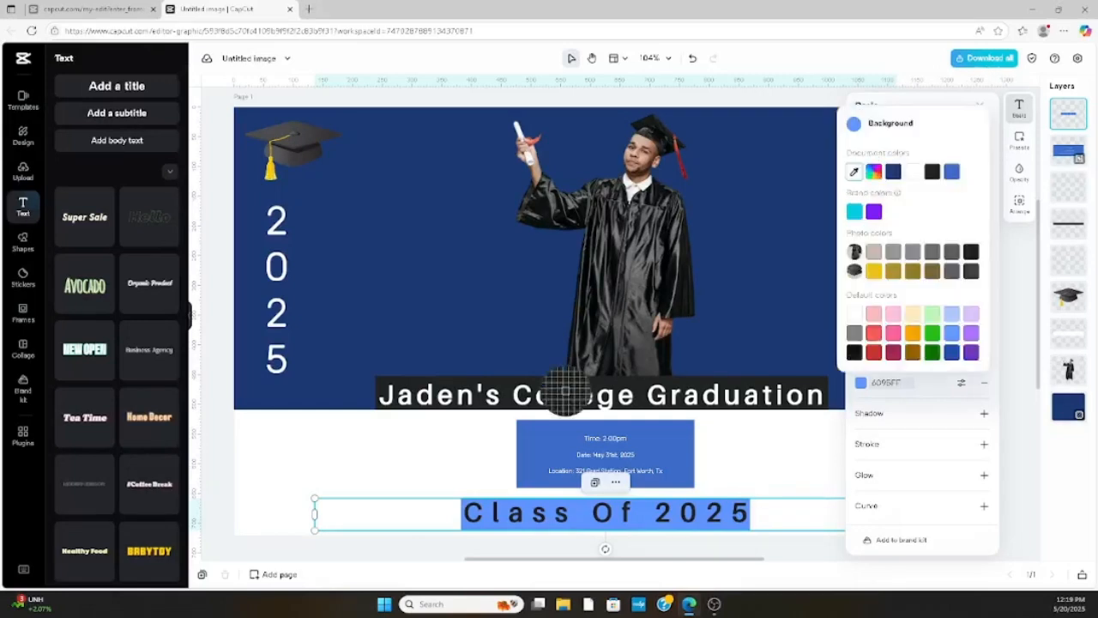
left_click(536, 437)
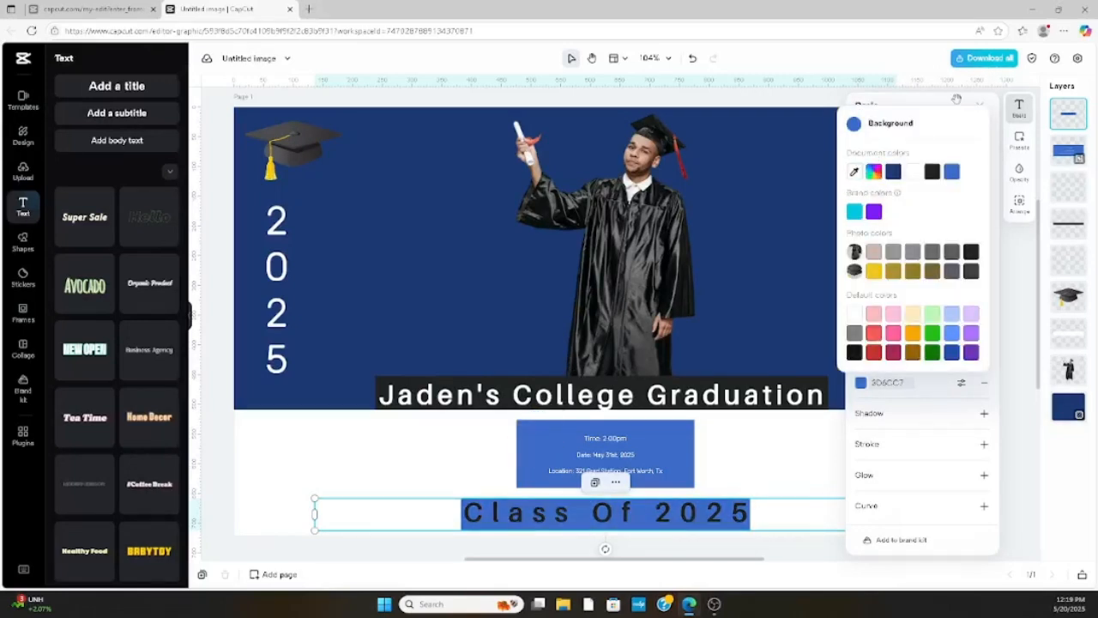
left_click(958, 99)
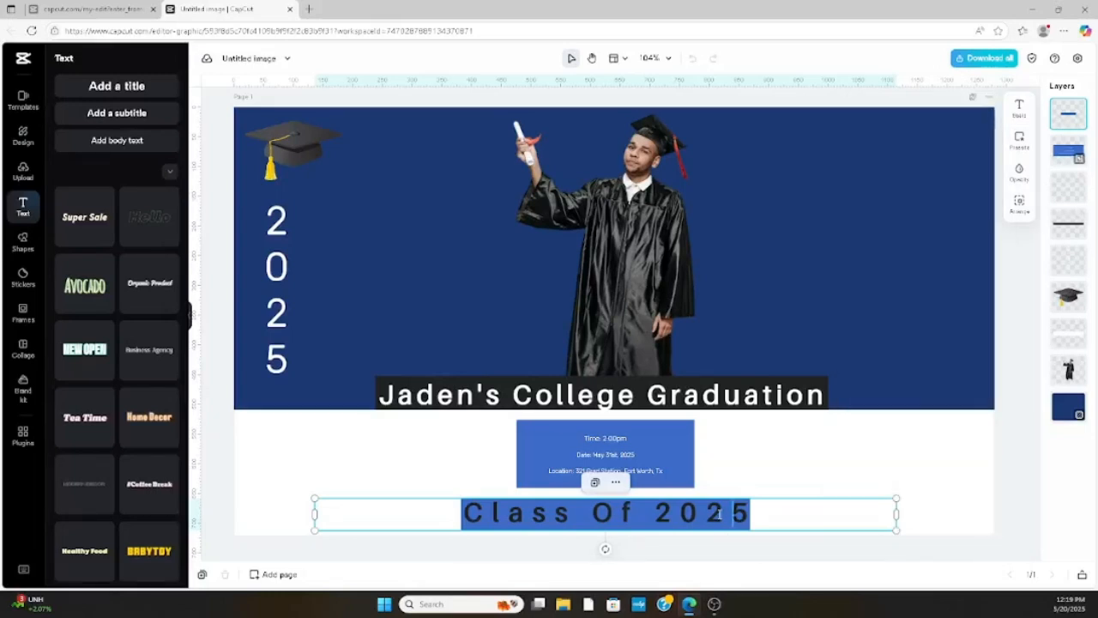
left_click(668, 554)
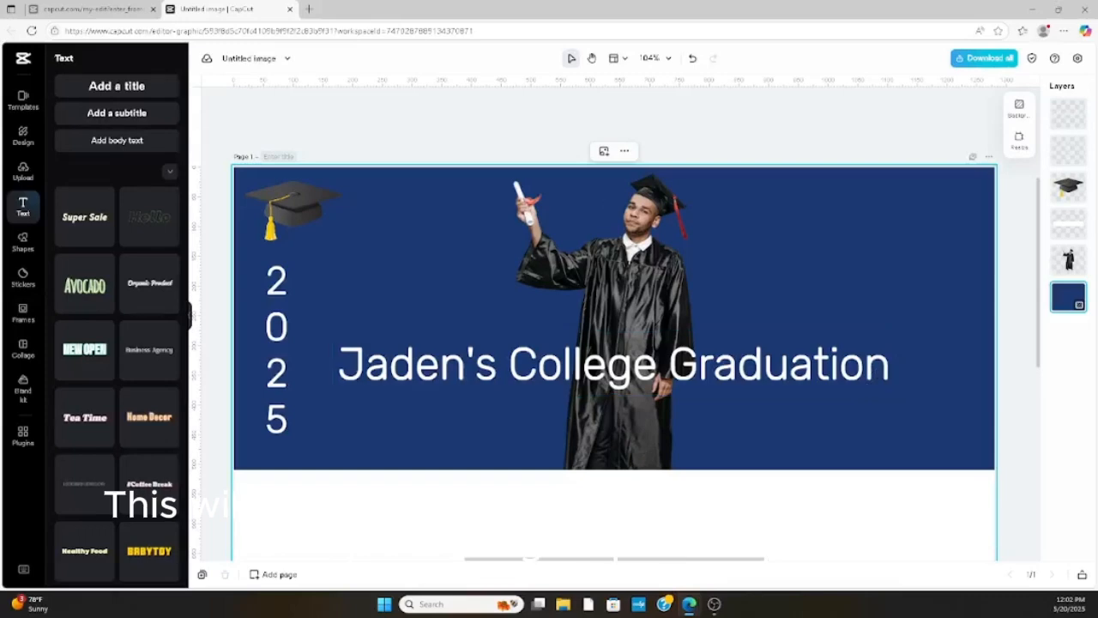
key("super+shift+s")
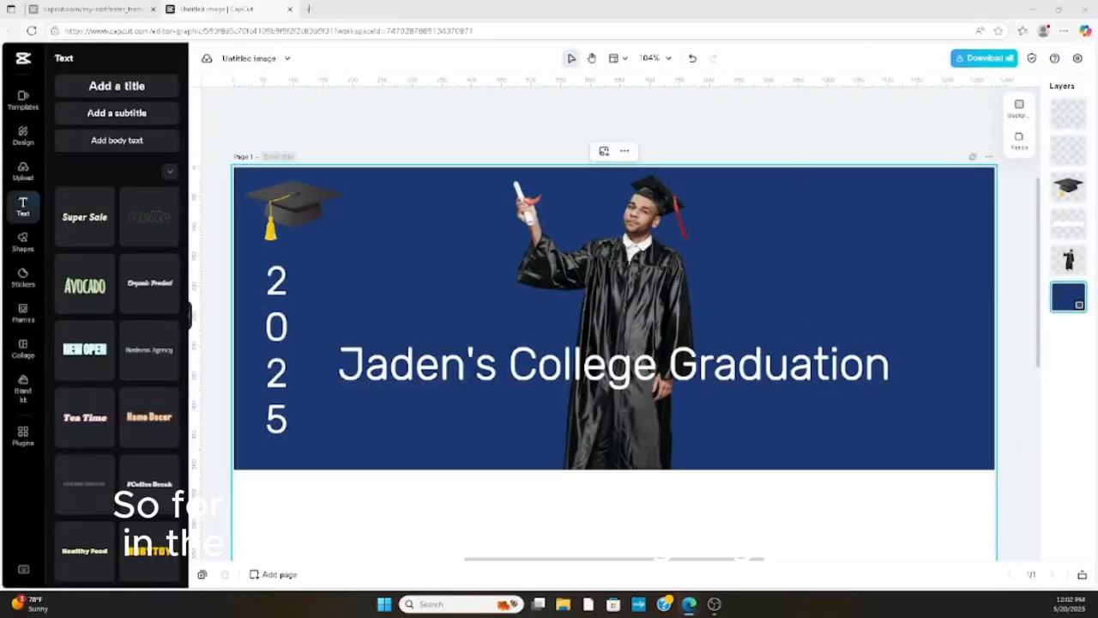
Step: Browse the available fonts for the college graduation caption and preview it in Amiamie-Black
left_click(891, 367)
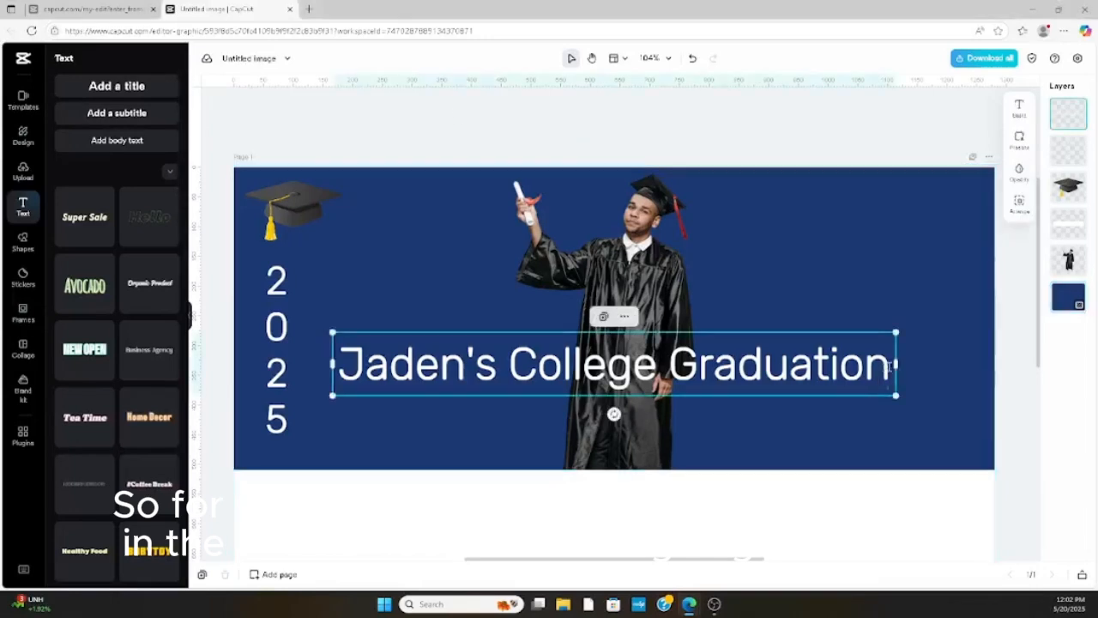
left_click_drag(890, 367, 324, 360)
right_click(323, 359)
left_click(532, 364)
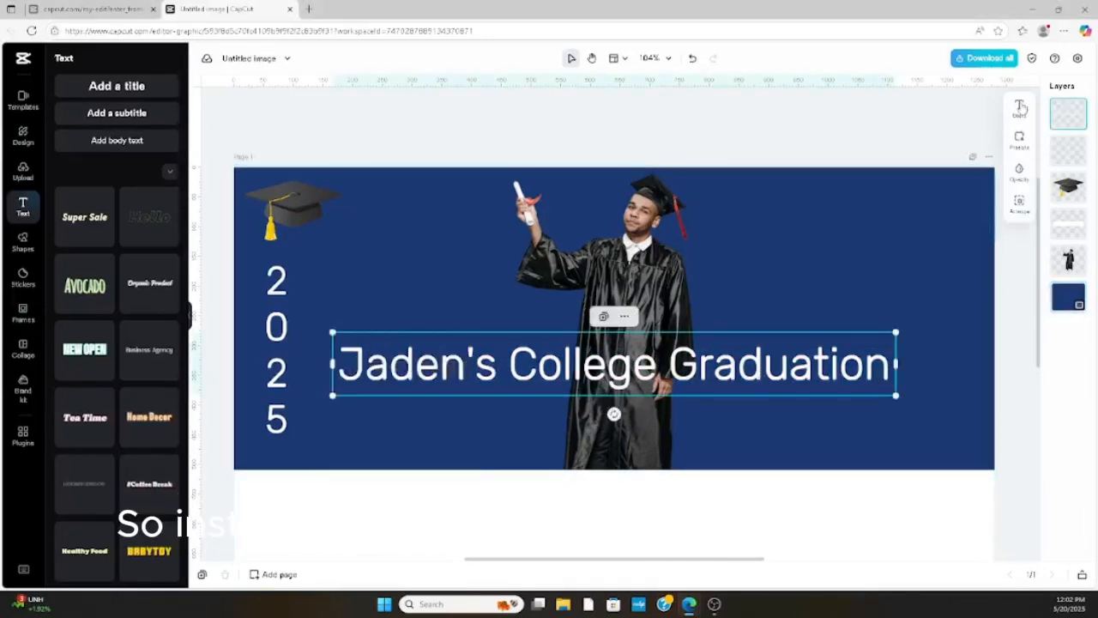
left_click(1019, 106)
left_click(930, 130)
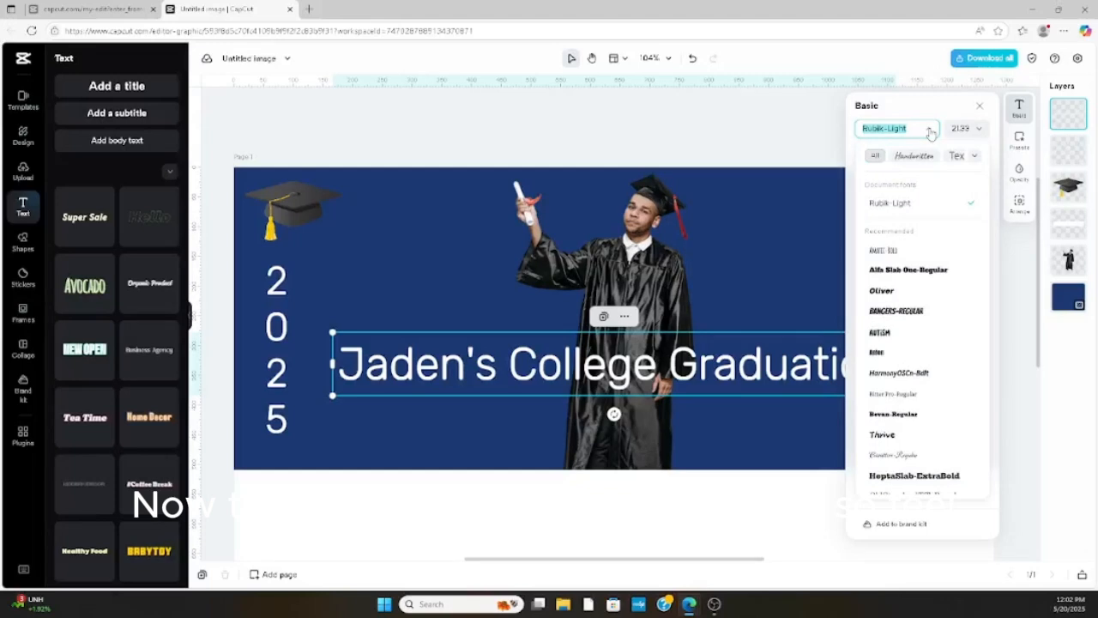
scroll(927, 361, "down", 10)
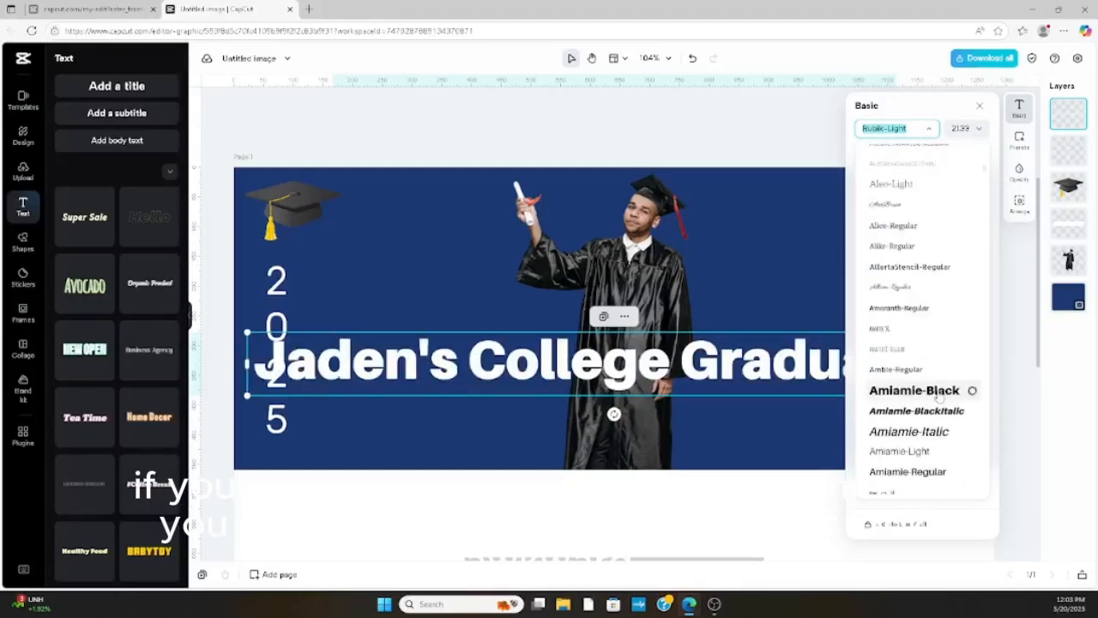
left_click(929, 128)
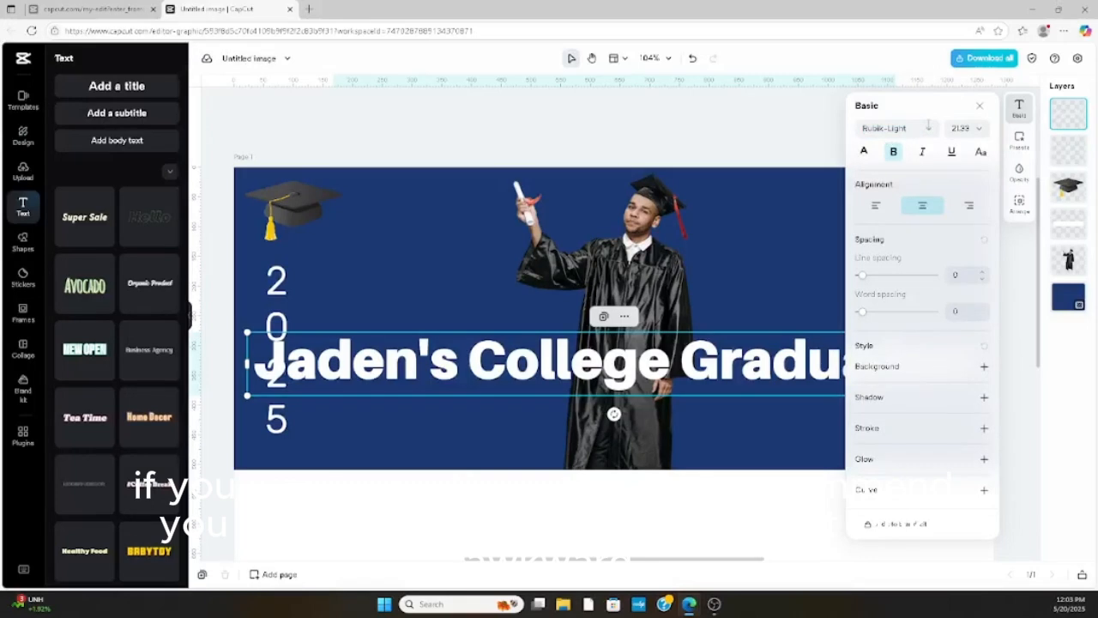